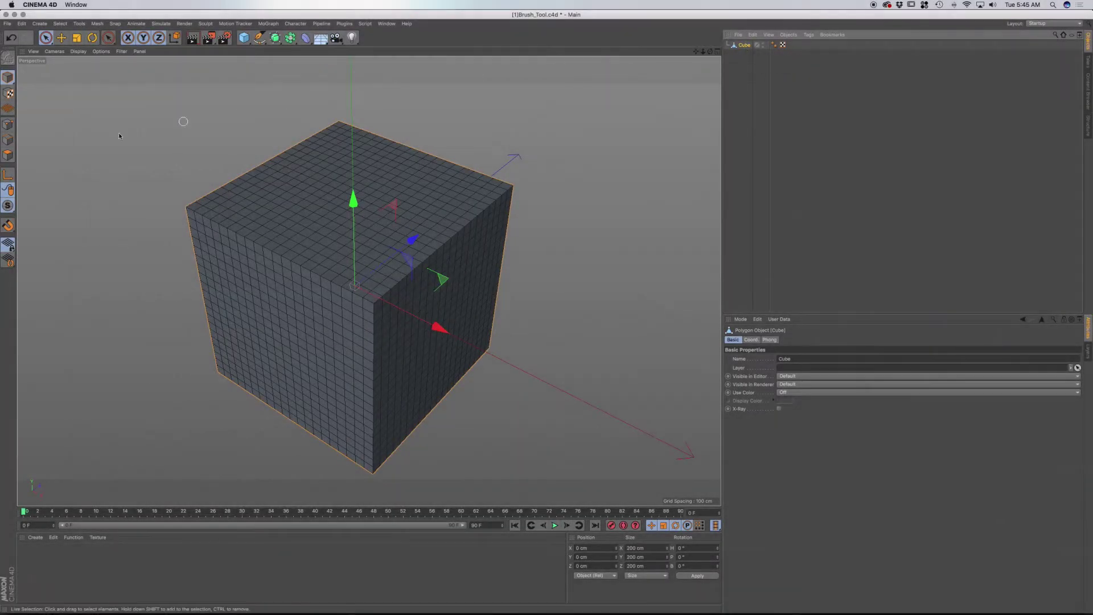
Cycle the cube through Points, Edges and Polygons modes, ending in Polygons mode
left_click(8, 124)
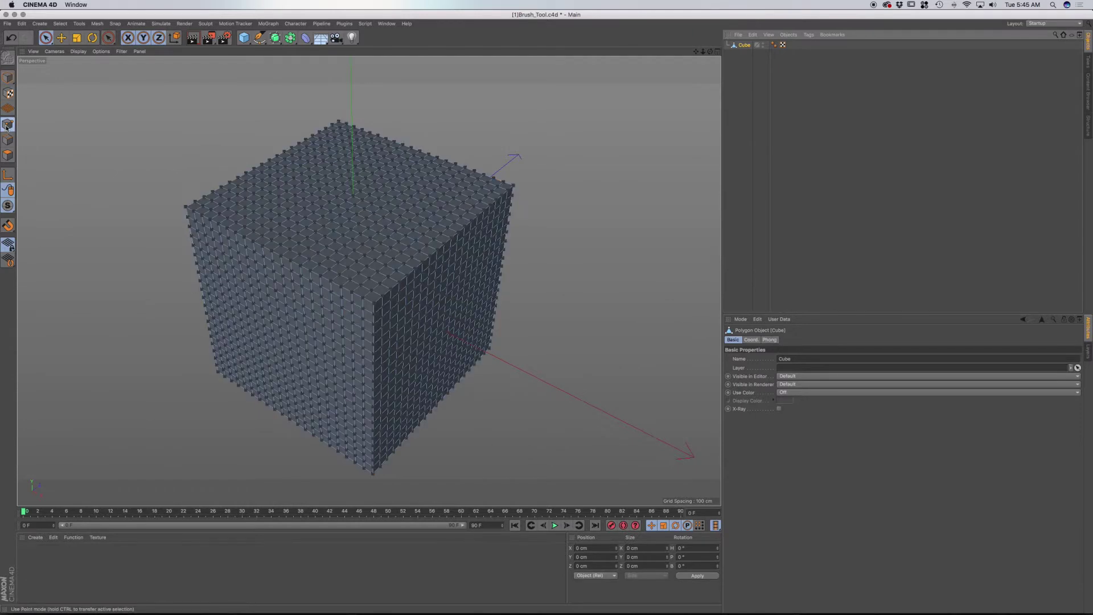
left_click(8, 140)
left_click(8, 157)
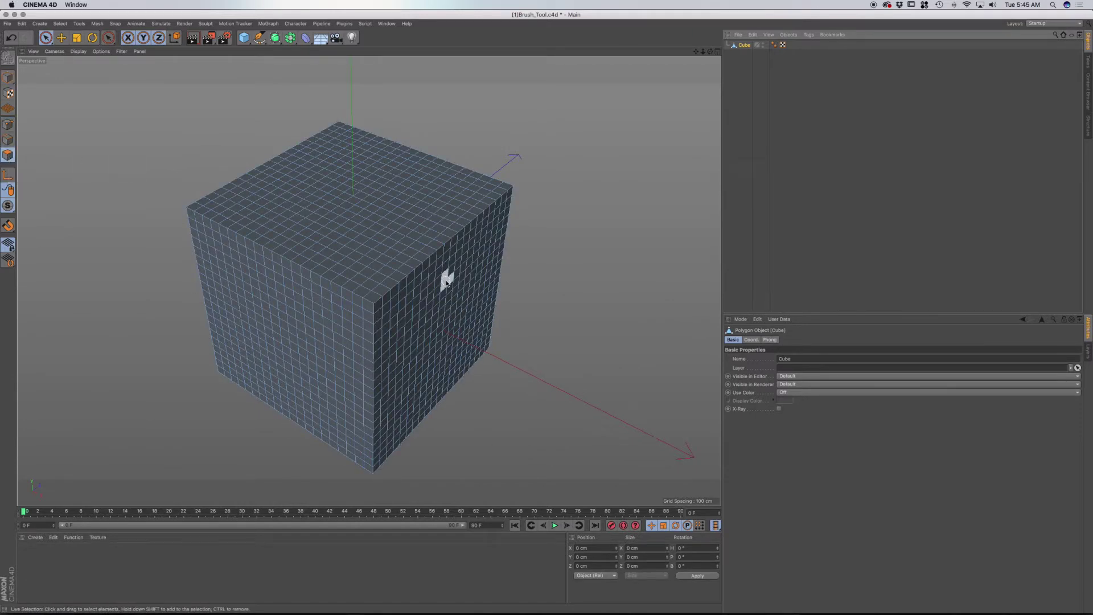
Activate the Brush tool from the viewport context menu and toggle it off and on with Space
right_click(567, 220)
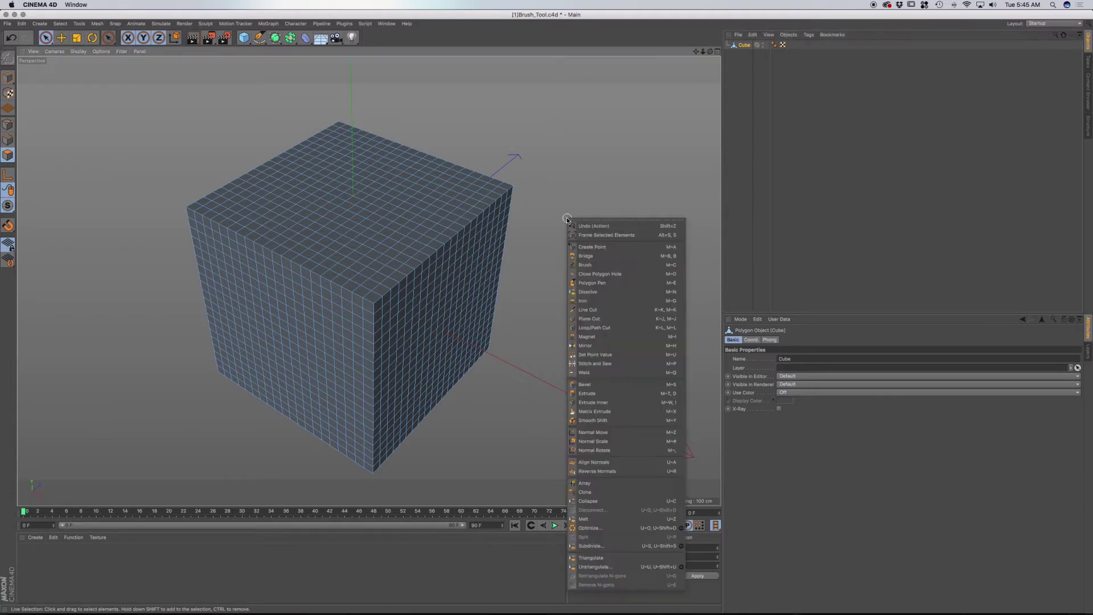
left_click(587, 265)
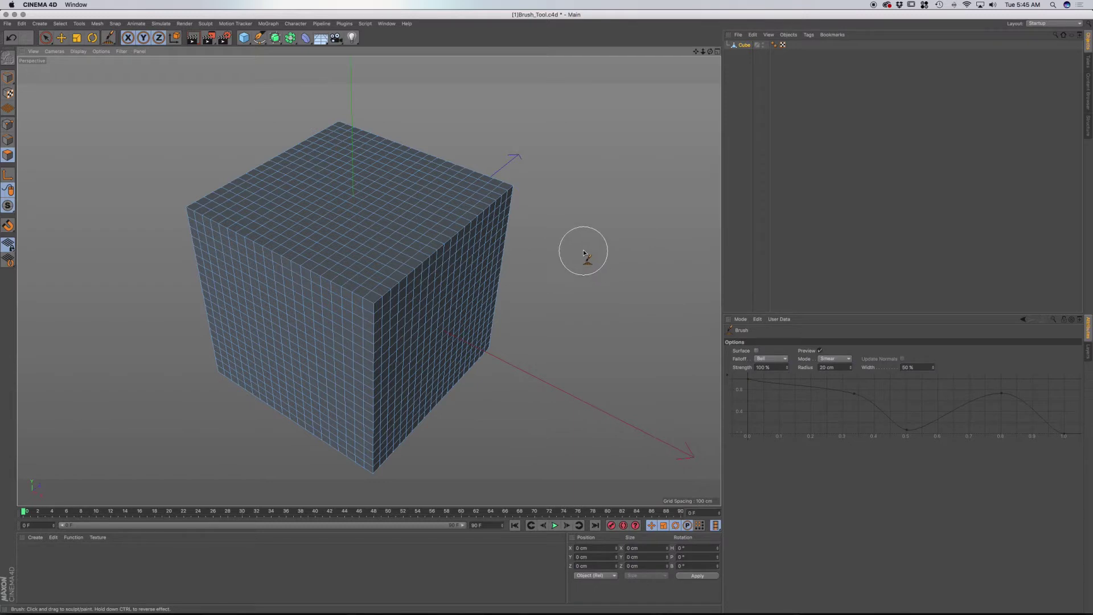
key("space")
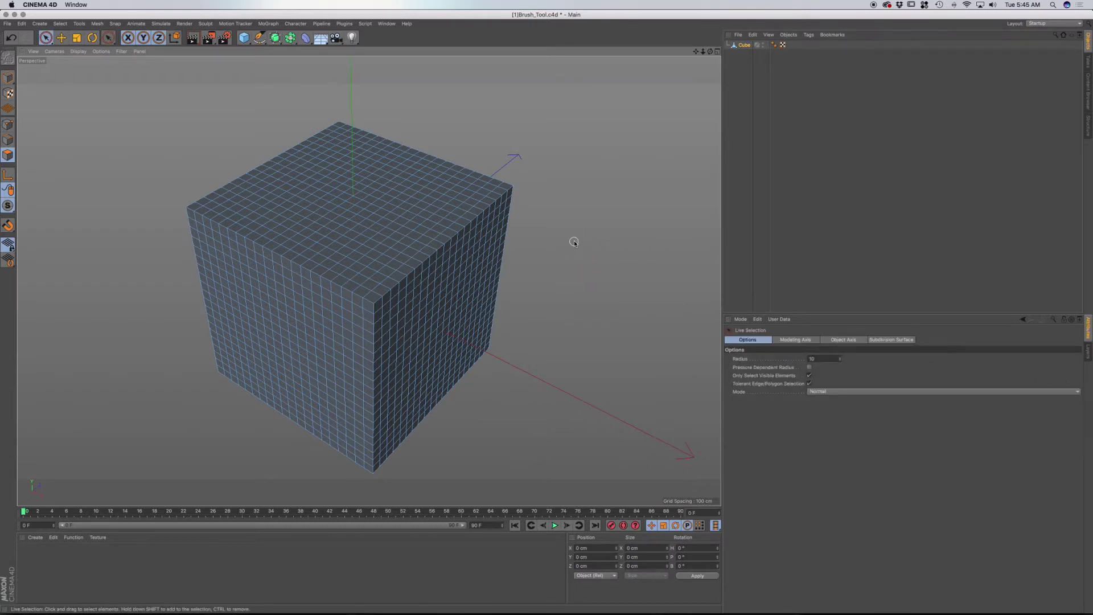
key("space")
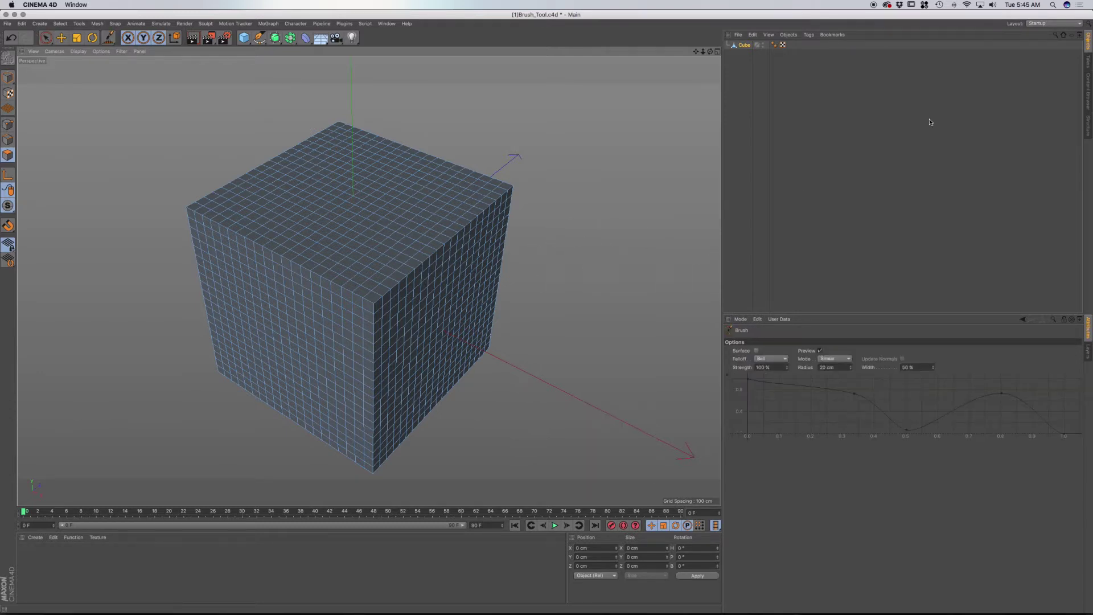
Switch the interface layout to Model and reactivate the Brush tool
left_click(1055, 24)
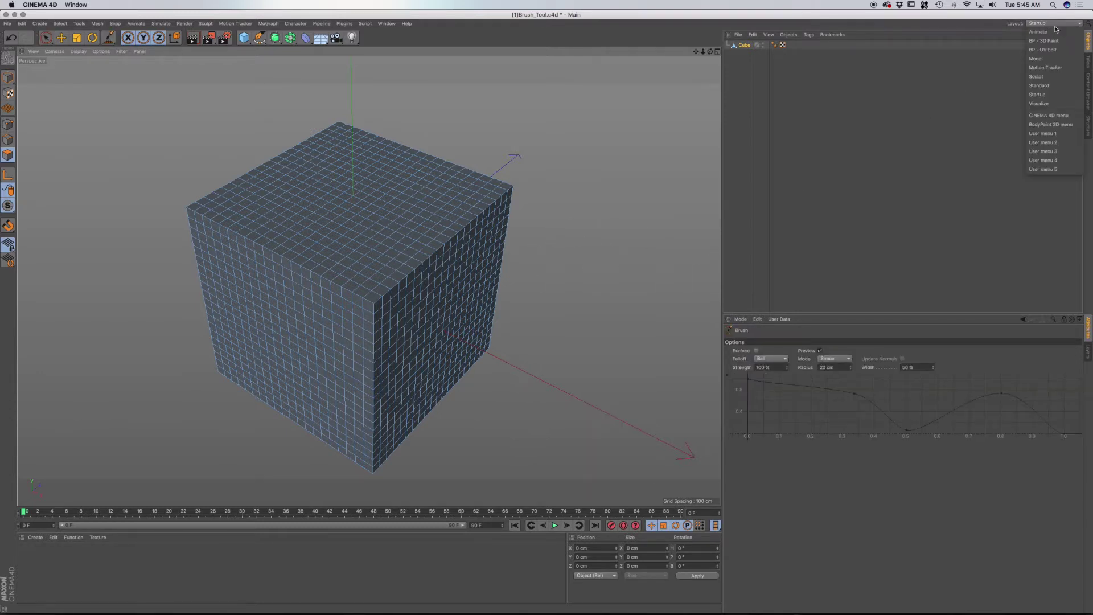
left_click(1047, 59)
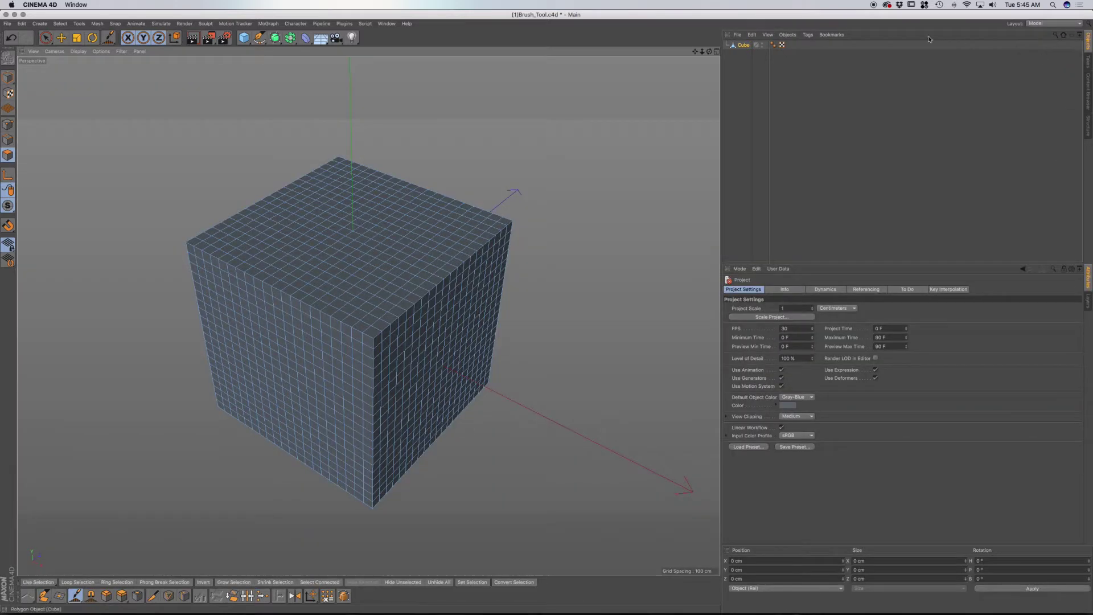
left_click(75, 595)
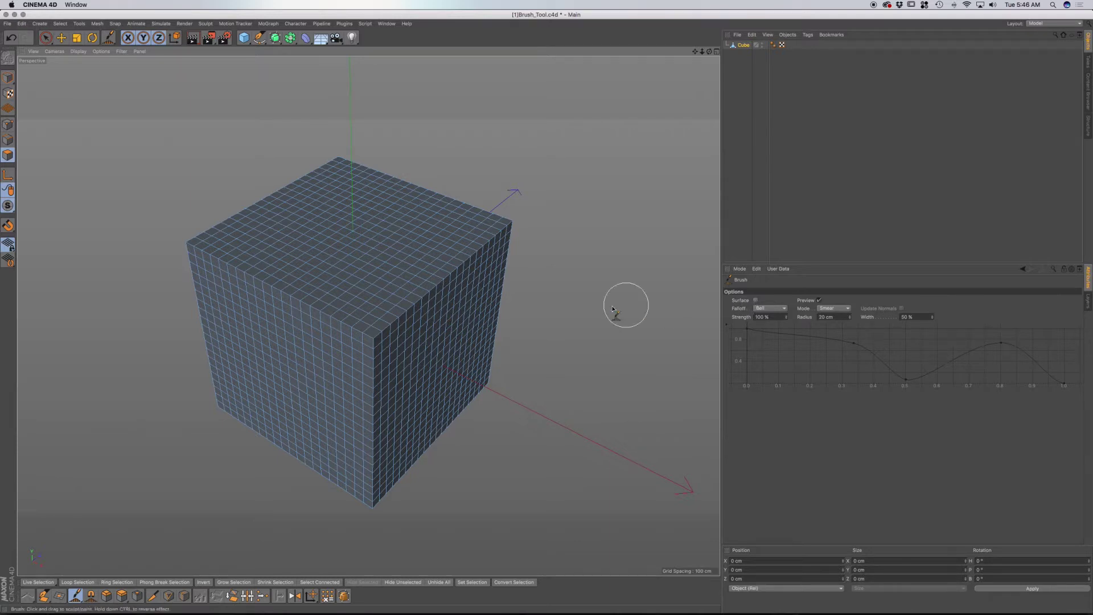
Adjust the brush radius, then make and undo a test smear near the cube's side edge
scroll(483, 289, "up", 2)
scroll(483, 289, "up", 5)
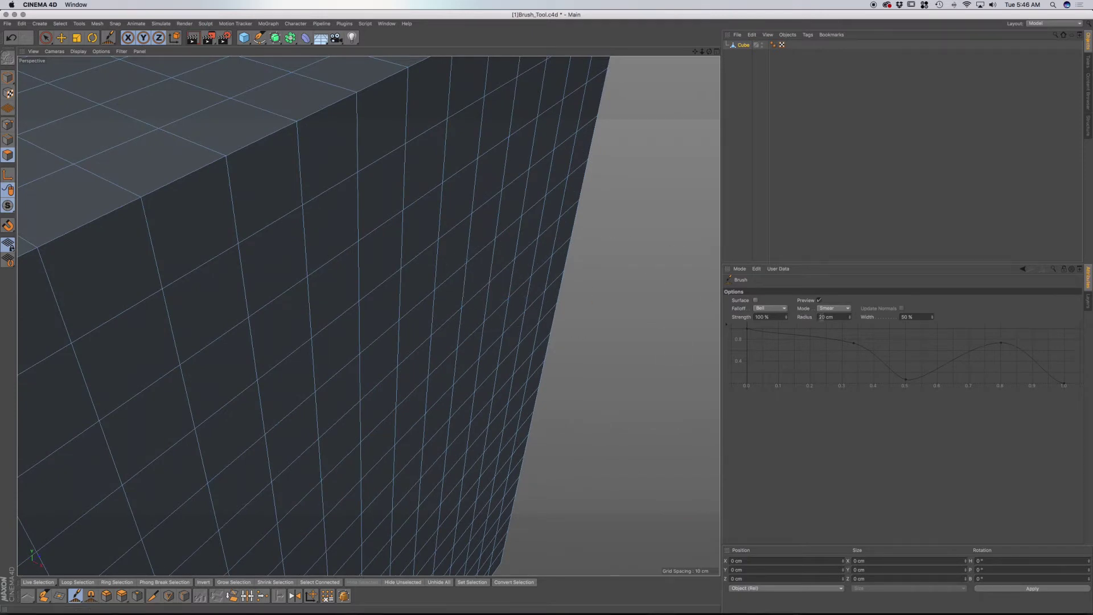
left_click(824, 316)
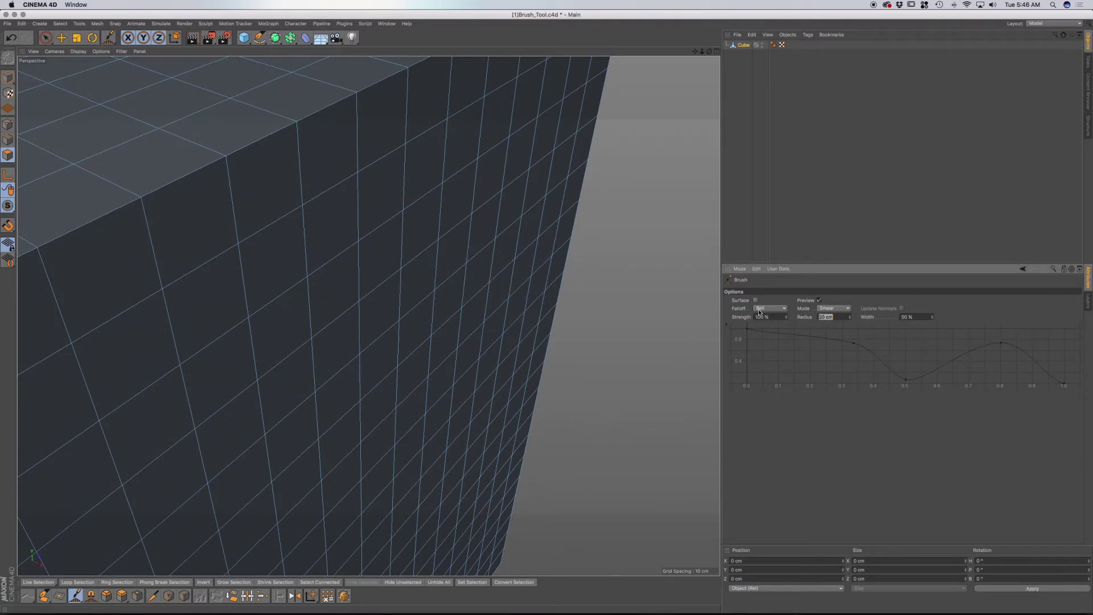
key("Return")
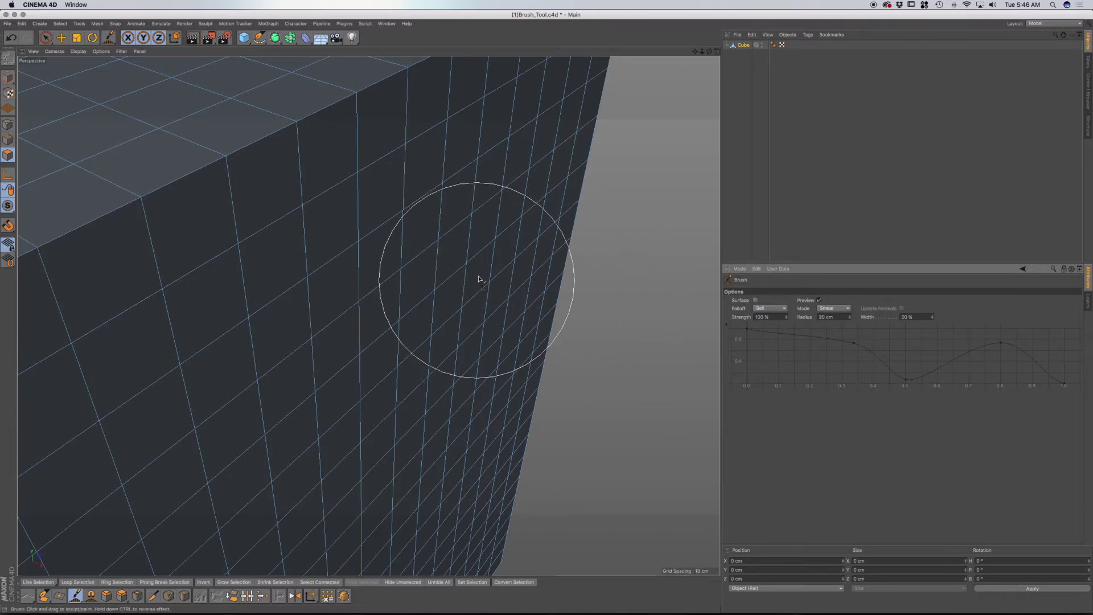
left_click_drag(483, 279, 482, 295)
key("super+z")
key("super+z")
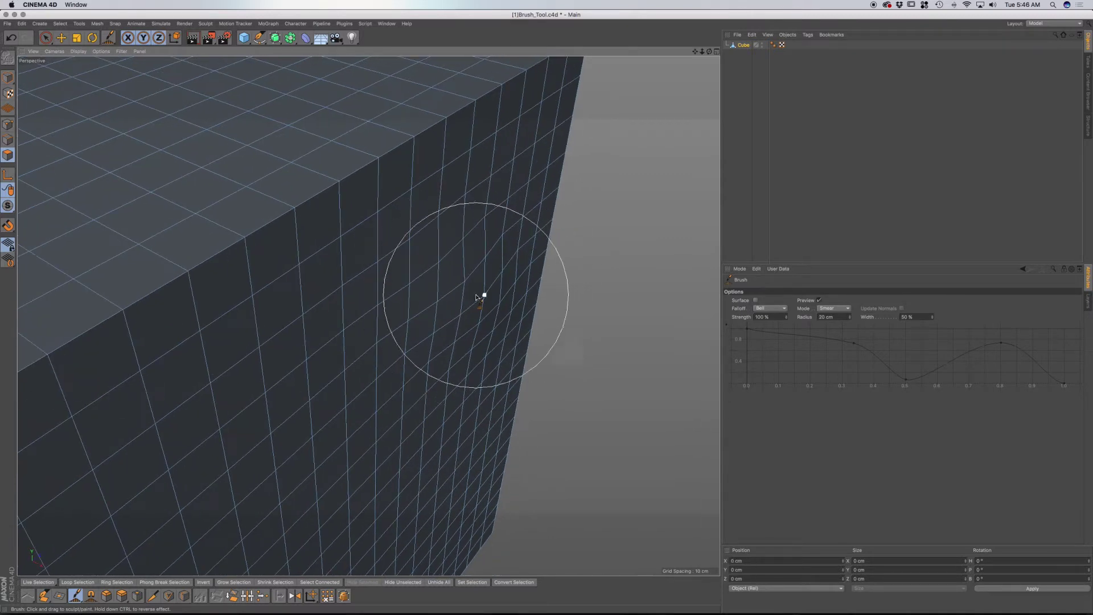
Smear the grid on the cube's front face into wavy distortions
mouse_move(479, 297)
left_mouse_down("alt")
mouse_move(471, 285)
mouse_move(342, 263)
mouse_move(488, 308)
mouse_move(366, 312)
mouse_move(254, 289)
mouse_move(353, 288)
mouse_move(263, 376)
left_mouse_up("alt")
scroll(254, 288, "up", 5)
scroll(274, 365, "down", 5)
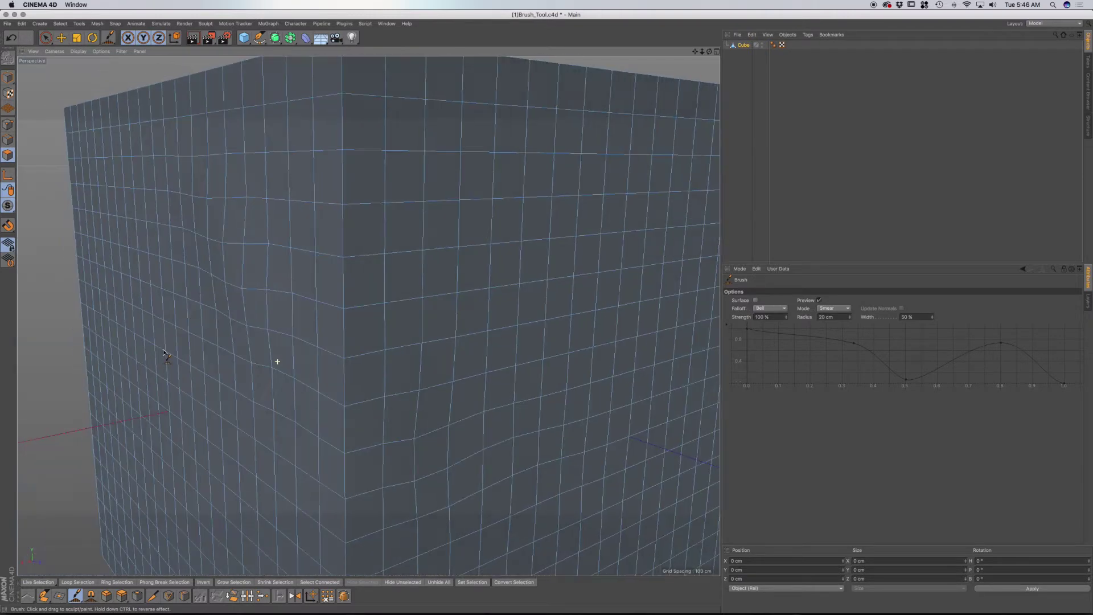
left_click_drag(165, 359, 200, 356, "alt")
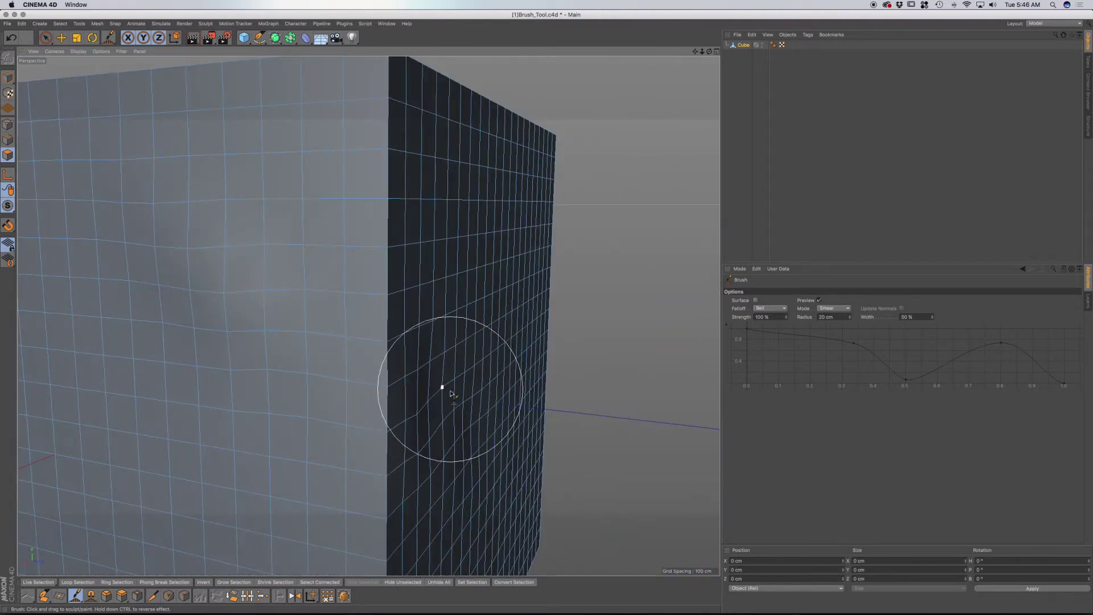
scroll(322, 421, "down", 3)
left_click_drag(292, 415, 299, 419, "alt")
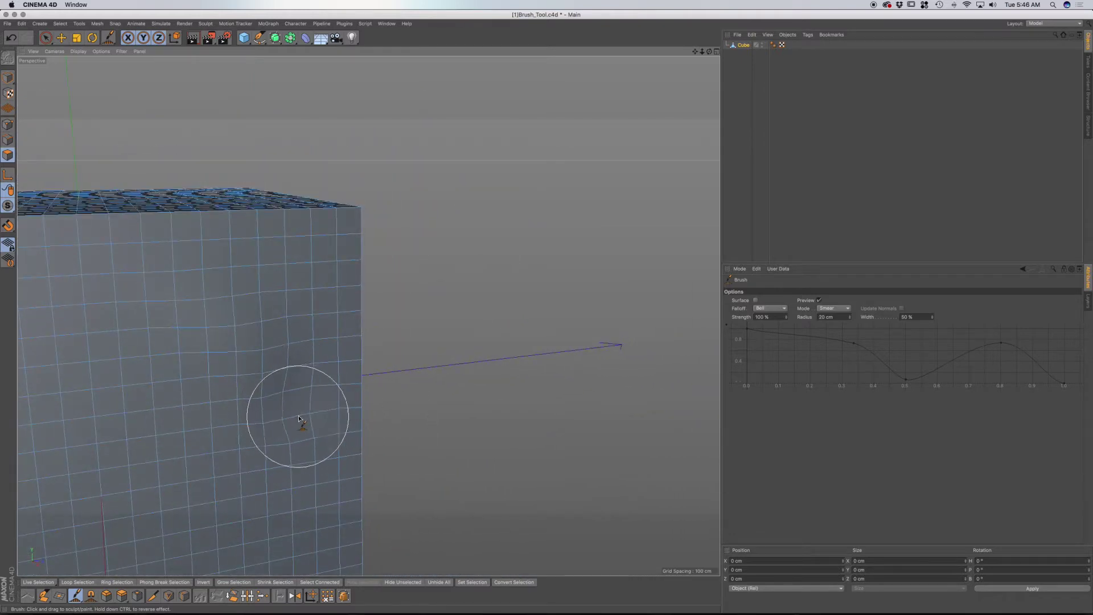
scroll(281, 439, "down", 3)
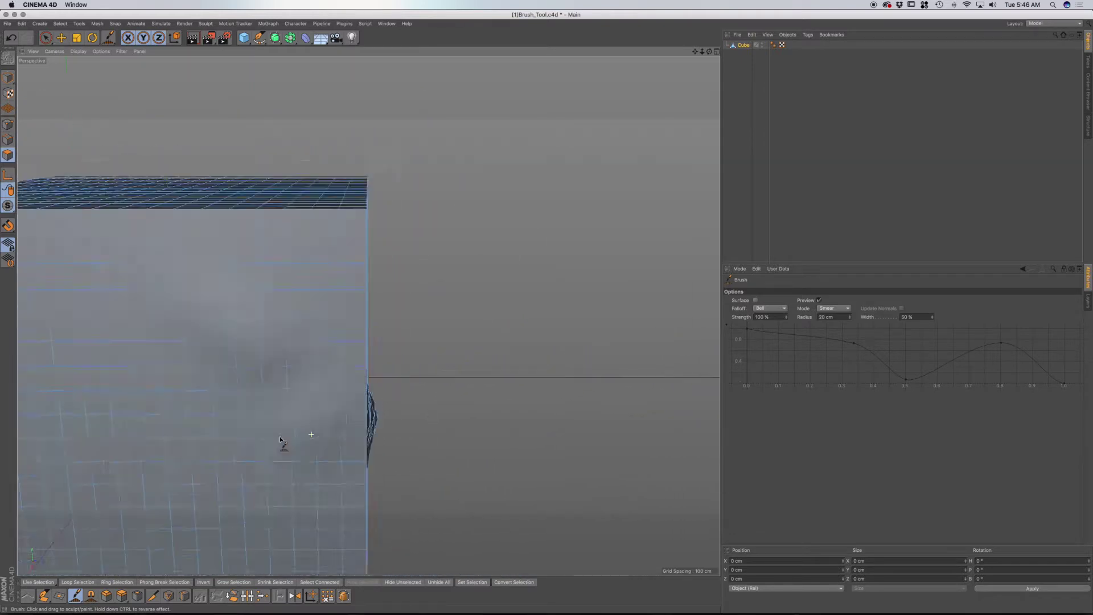
left_click_drag(280, 439, 310, 435, "alt")
mouse_move(474, 448)
left_mouse_down()
mouse_move(490, 456)
mouse_move(464, 447)
mouse_move(494, 452)
mouse_move(453, 454)
left_mouse_up()
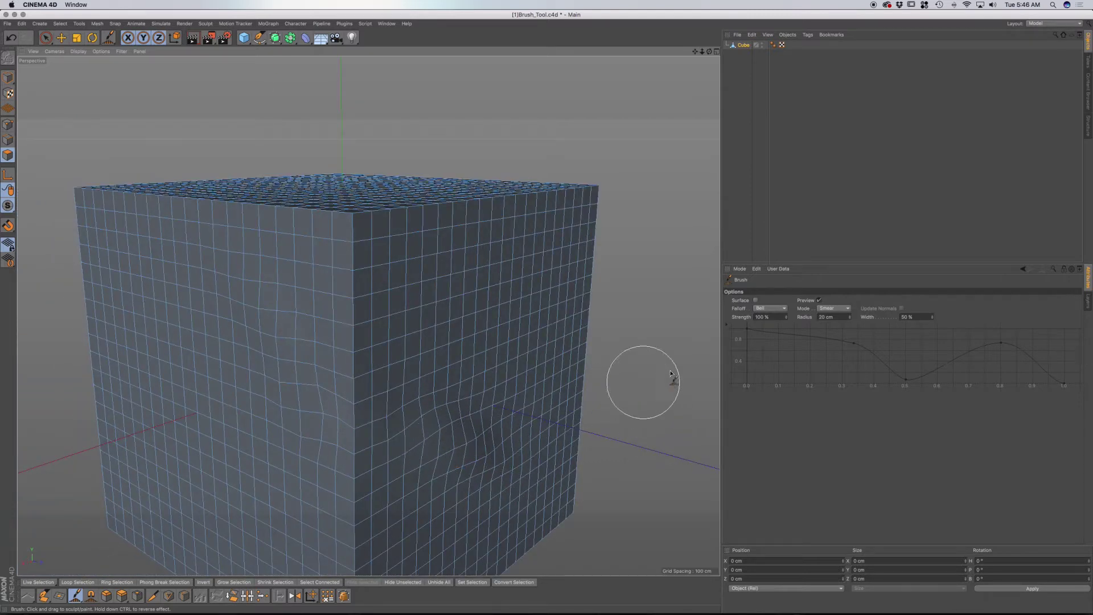
Undo the smears to restore the grid and enable the brush's Surface option
key("ctrl+z")
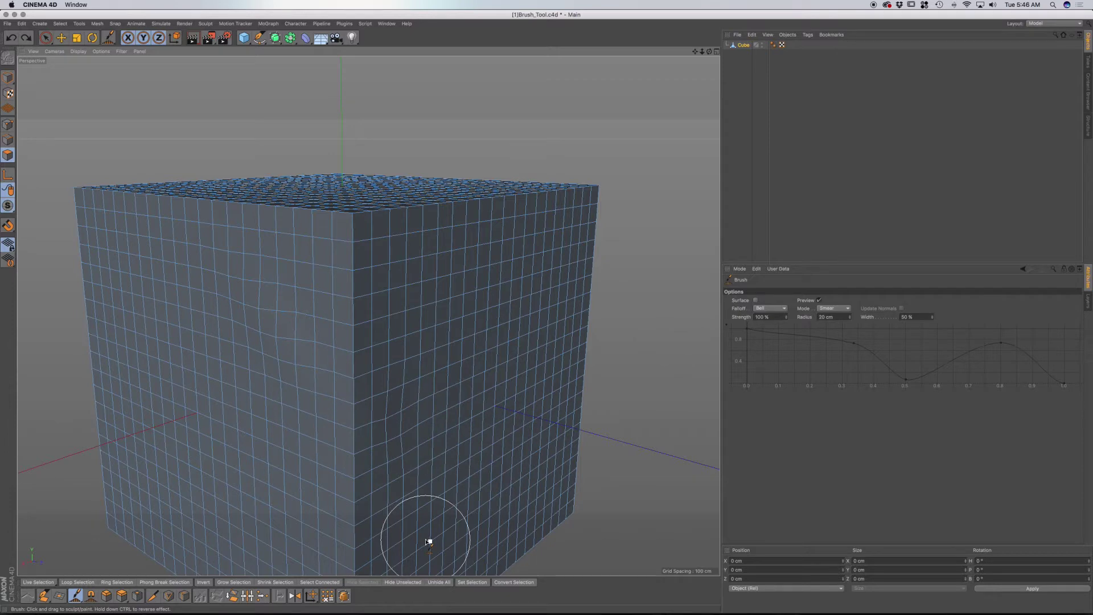
key("ctrl+z")
left_click(754, 300)
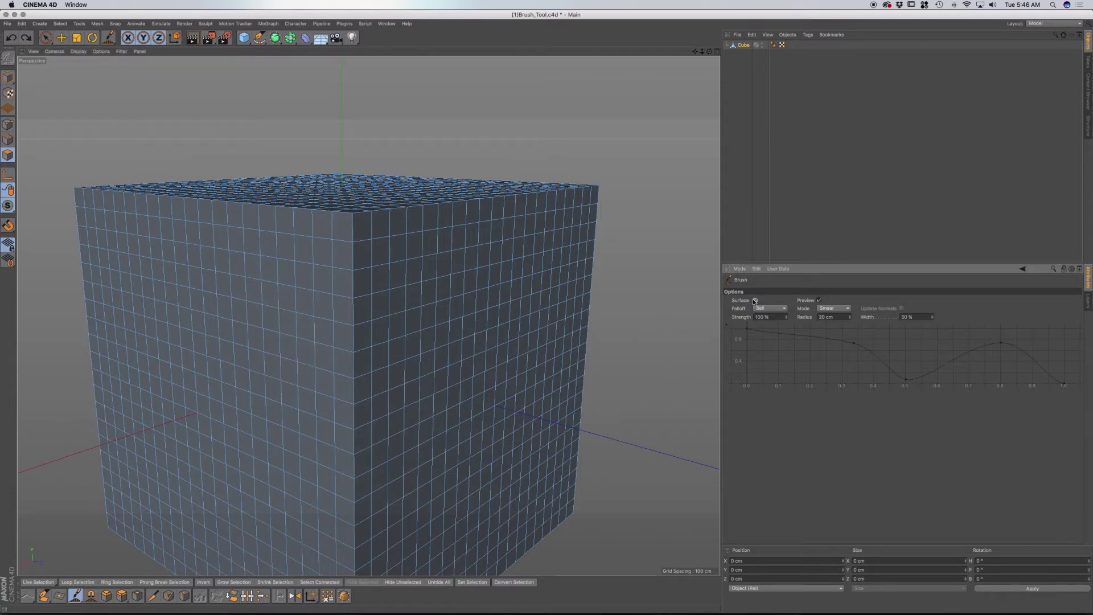
Smear a dent into the face, undo it, then smear near the face's centre
left_click_drag(288, 398, 398, 415, "alt")
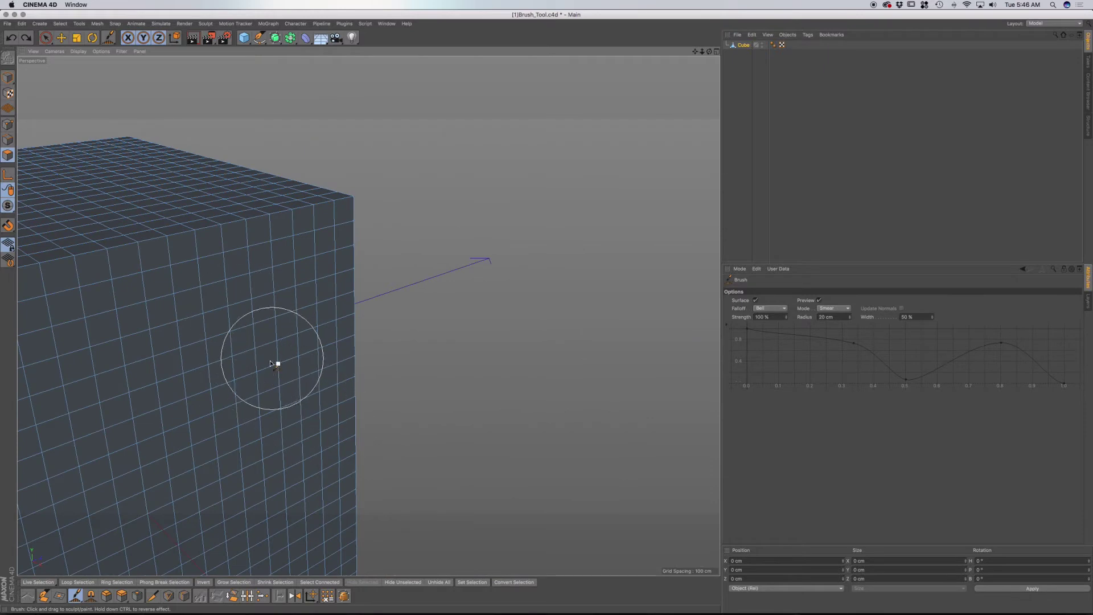
mouse_move(286, 398)
left_mouse_down()
mouse_move(293, 369)
mouse_move(293, 415)
mouse_move(319, 405)
mouse_move(314, 380)
mouse_move(191, 353)
left_mouse_up()
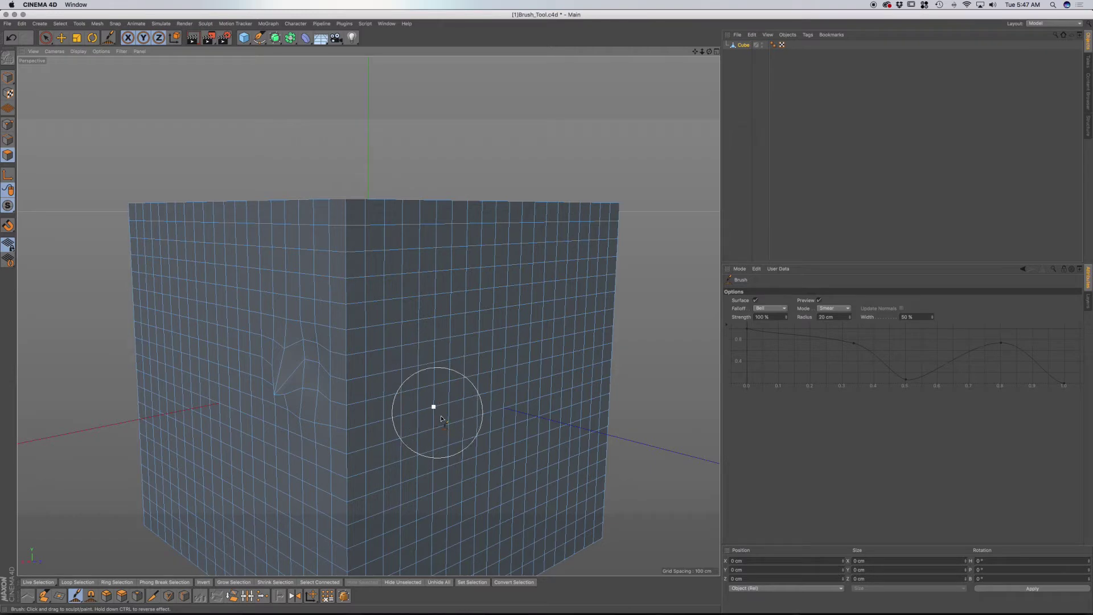
left_click_drag(315, 428, 370, 430, "alt")
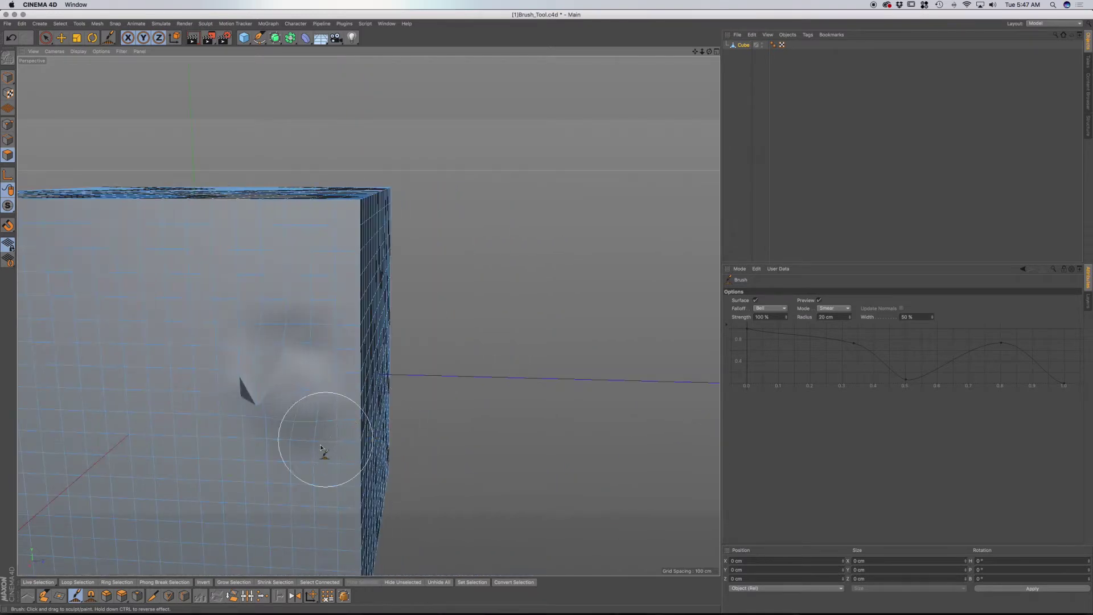
key("super+z")
scroll(317, 439, "down", 5)
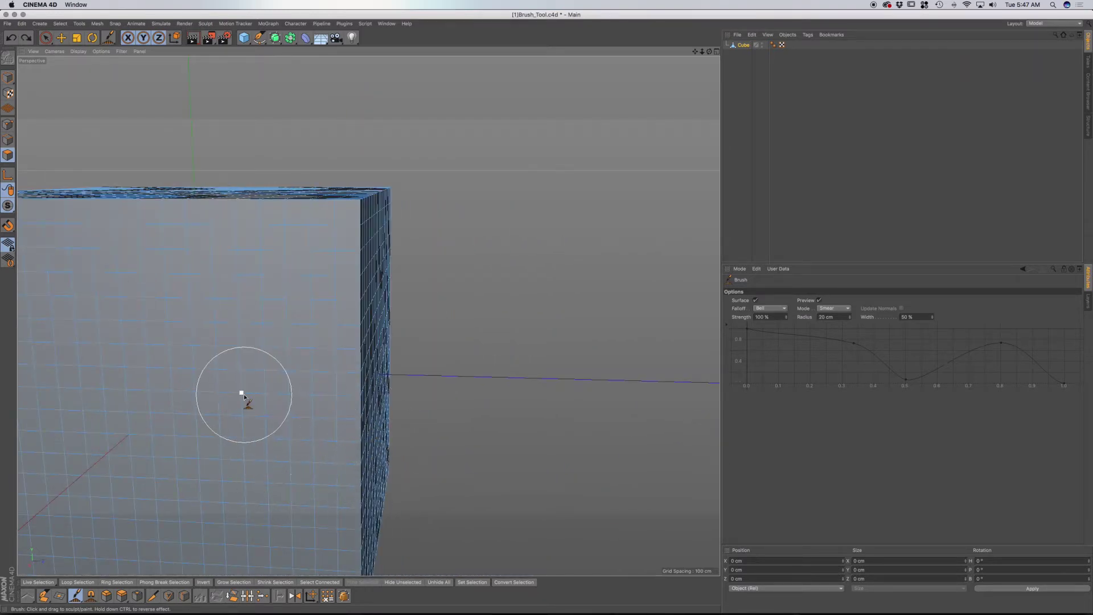
left_click_drag(432, 406, 454, 398, "alt")
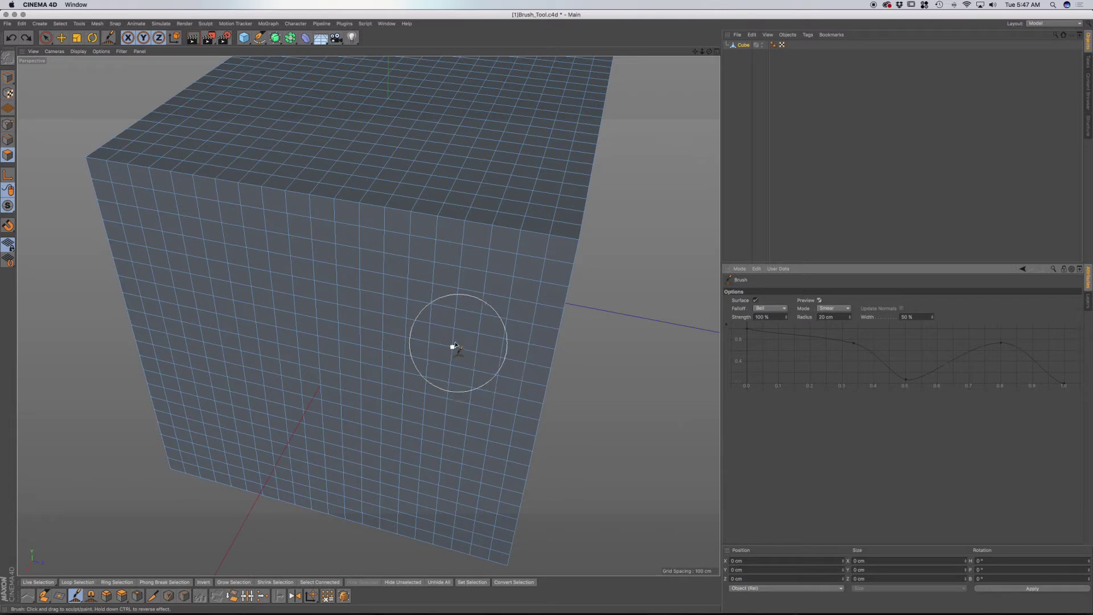
mouse_move(452, 344)
left_mouse_down()
mouse_move(452, 361)
mouse_move(462, 333)
mouse_move(444, 354)
left_mouse_up()
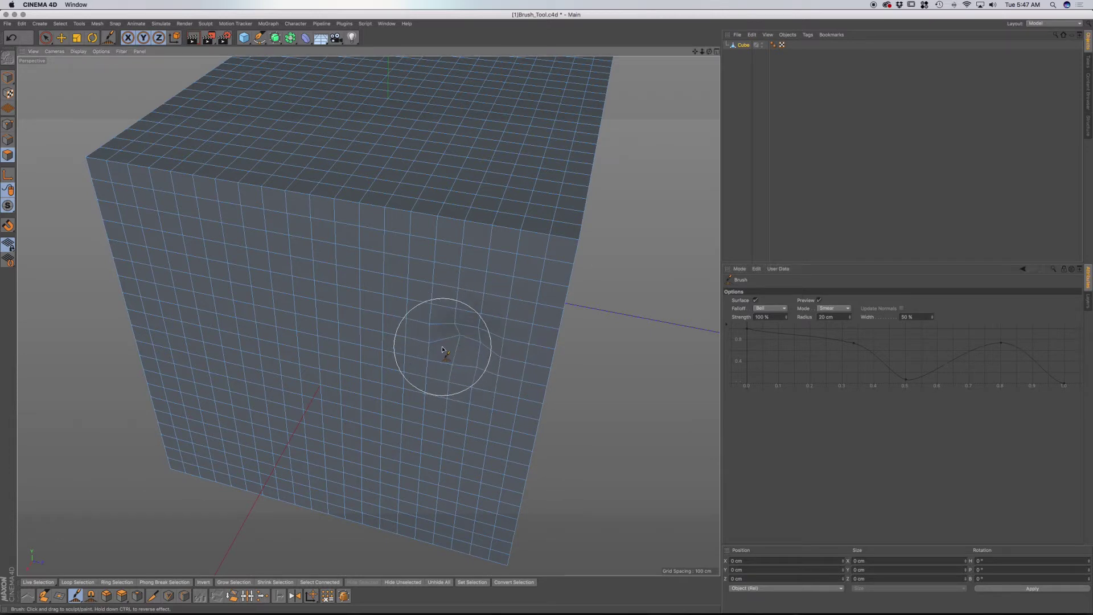
Undo the previous smear, then test and undo another smear on the front face
key("super+z")
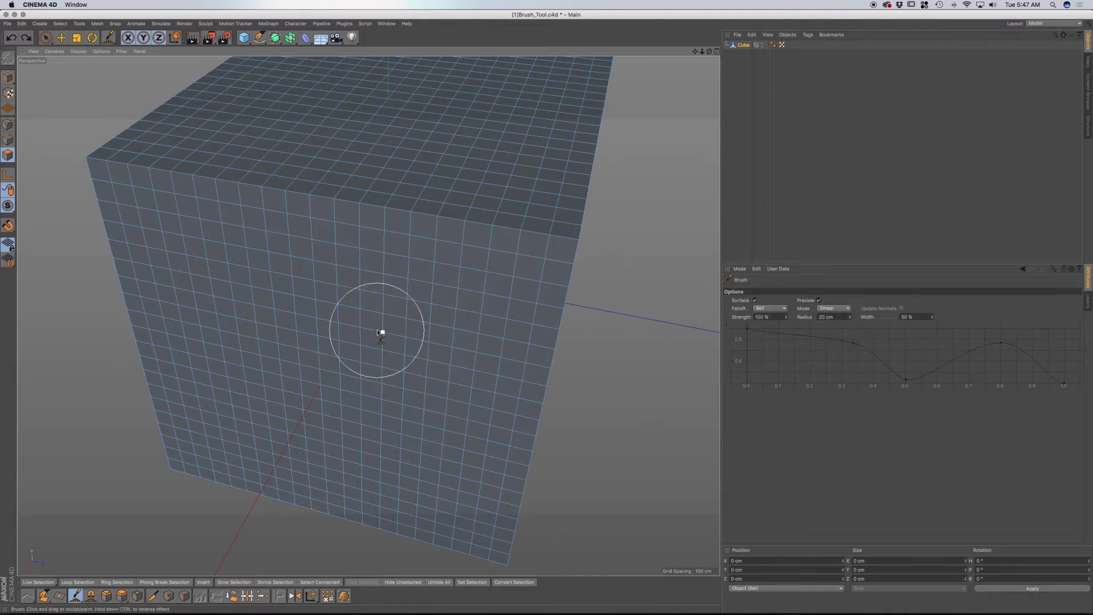
left_click_drag(395, 344, 431, 329, "alt")
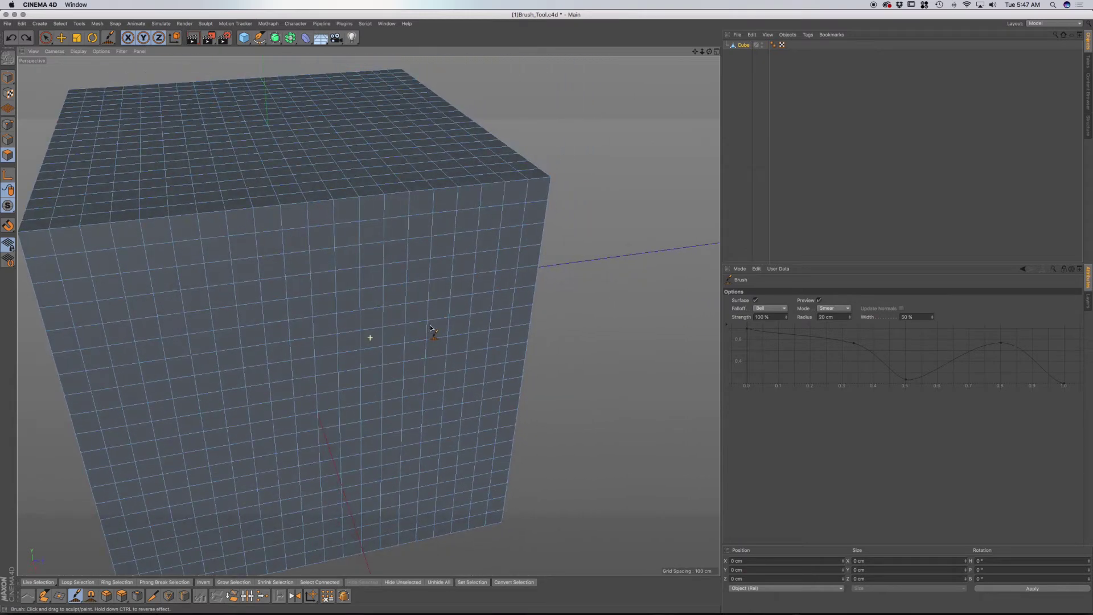
mouse_move(420, 290)
left_mouse_down()
mouse_move(356, 344)
mouse_move(402, 323)
left_mouse_up()
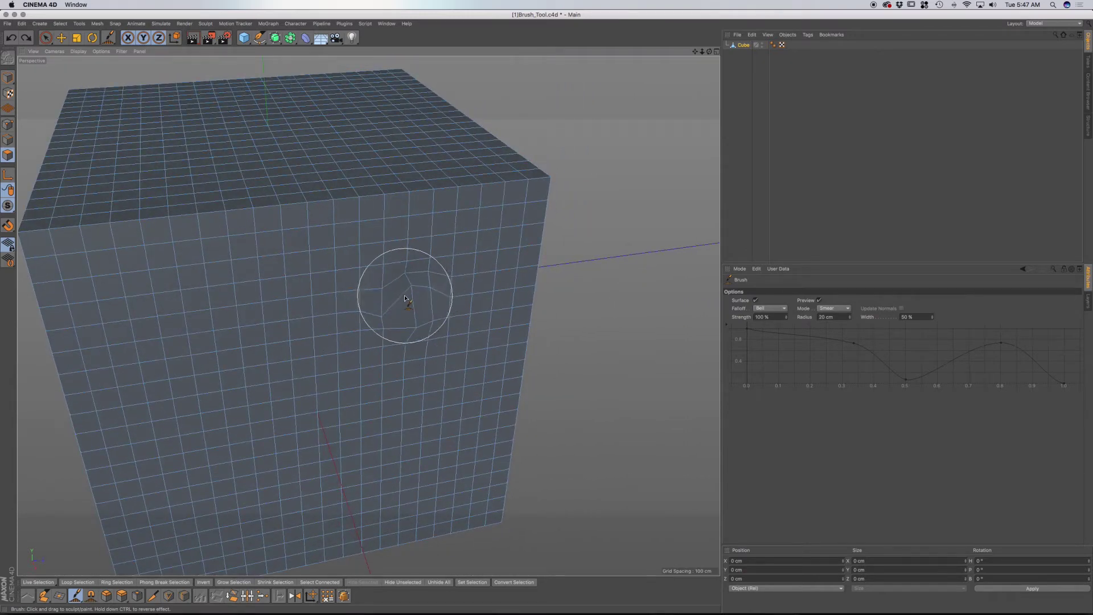
key("super+z")
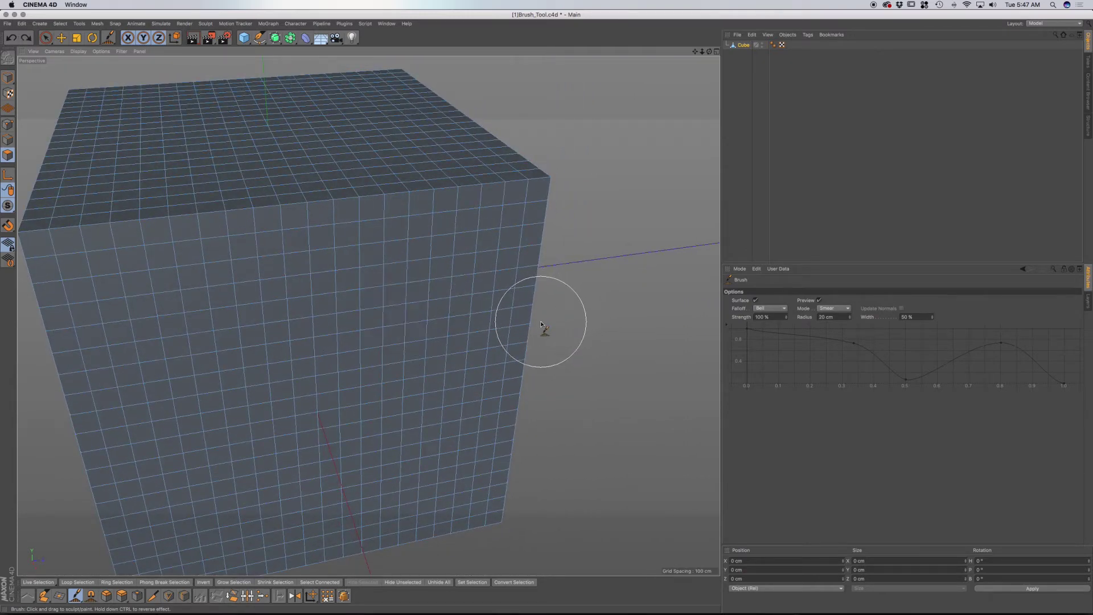
Set the brush falloff to Constant, then test and undo a smear on the front face
left_click(774, 309)
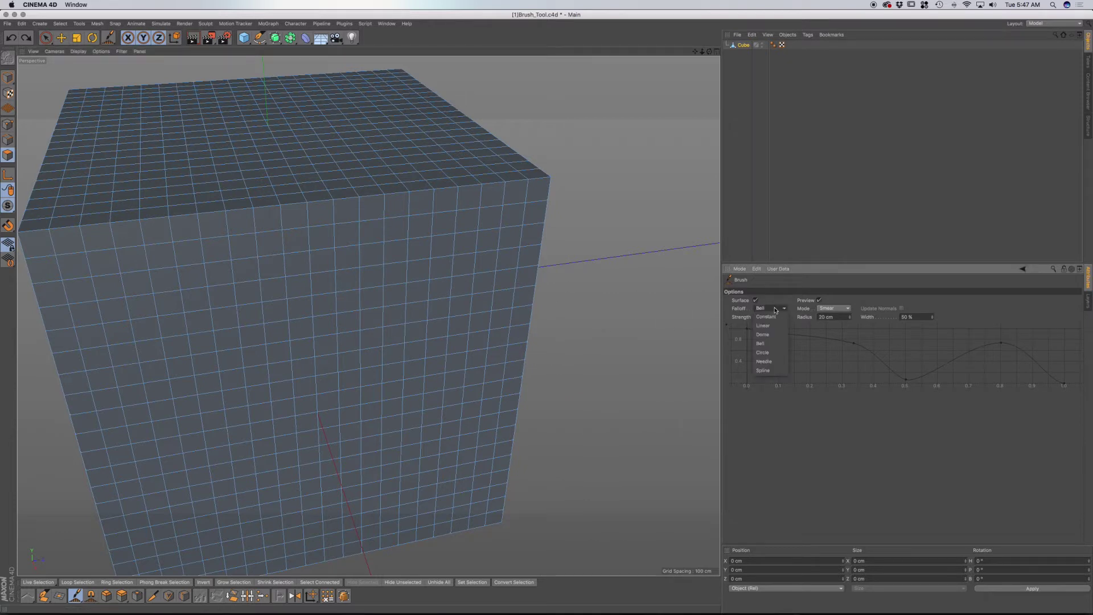
left_click(773, 317)
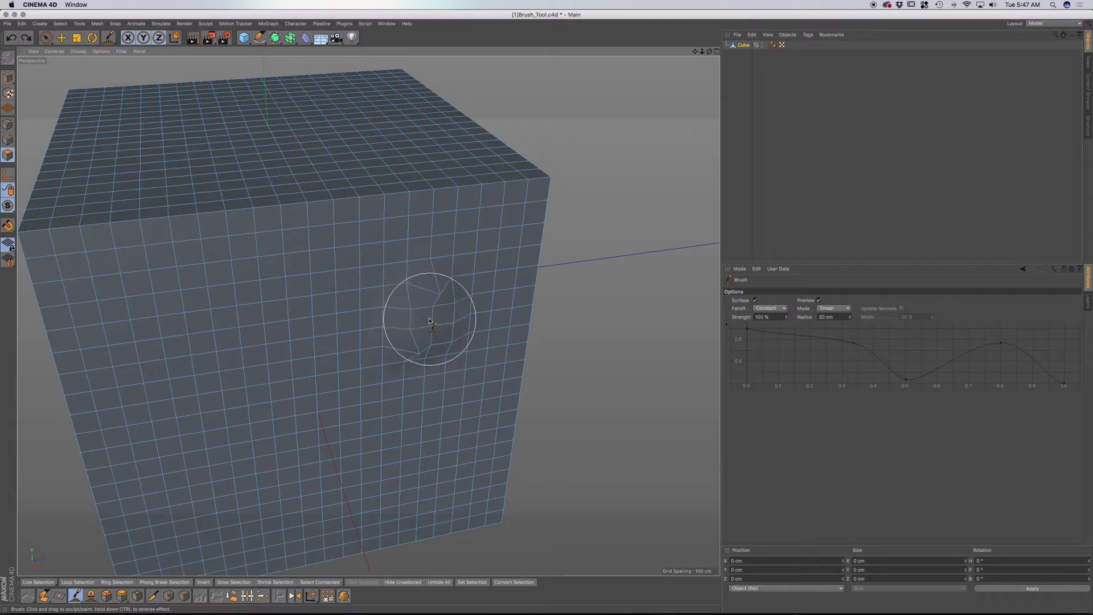
mouse_move(427, 317)
left_mouse_down()
mouse_move(442, 319)
mouse_move(428, 313)
mouse_move(439, 317)
mouse_move(427, 321)
mouse_move(433, 335)
mouse_move(415, 293)
mouse_move(439, 309)
mouse_move(313, 310)
mouse_move(338, 318)
mouse_move(312, 307)
mouse_move(336, 313)
left_mouse_up()
key("super+z")
key("super+z")
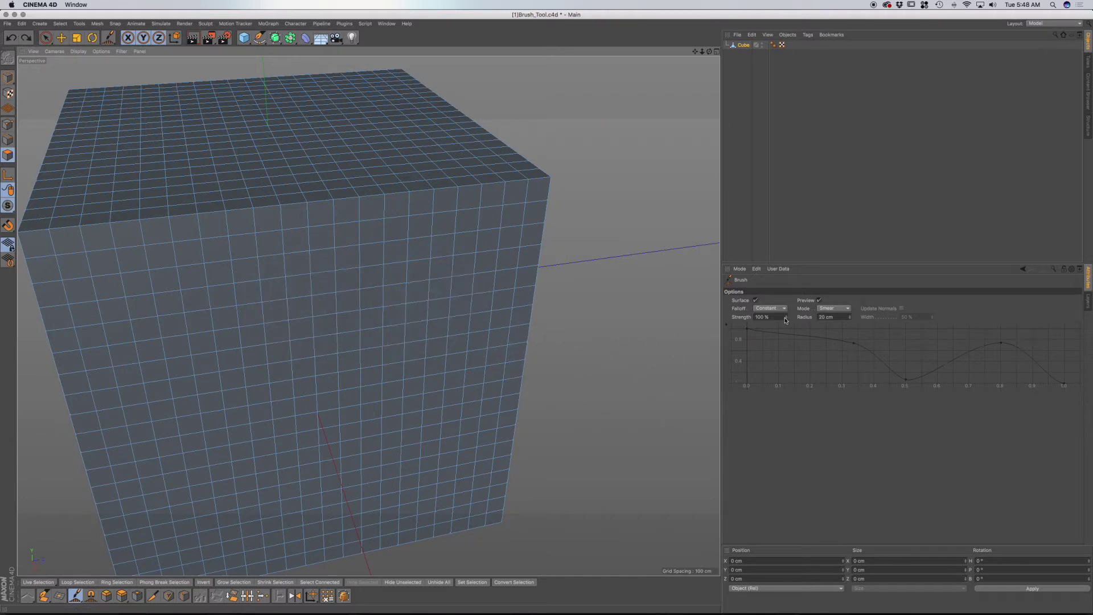
Set the brush falloff to Linear and smear a distorted patch into the front face
left_click(779, 309)
left_click(769, 317)
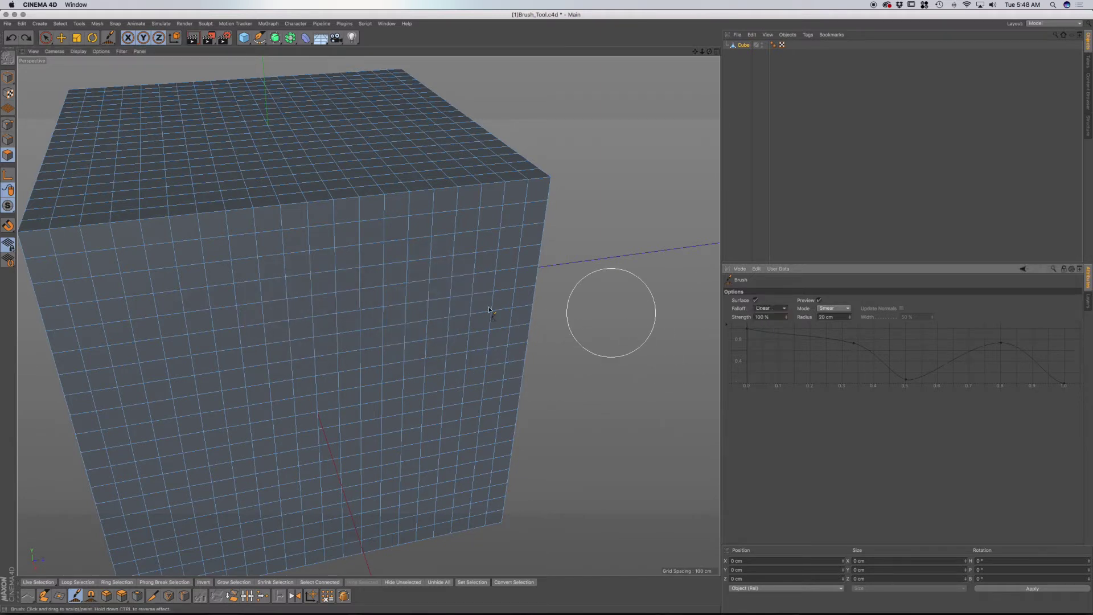
mouse_move(344, 300)
left_mouse_down()
mouse_move(333, 302)
mouse_move(357, 309)
mouse_move(318, 312)
mouse_move(332, 325)
left_mouse_up()
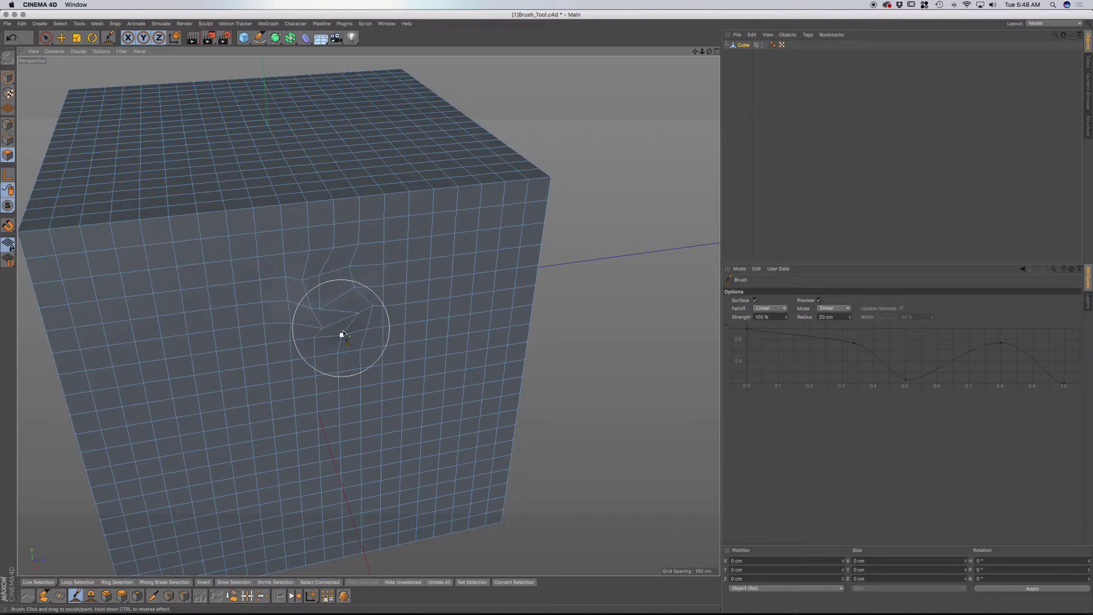
mouse_move(374, 334)
left_mouse_down("alt")
mouse_move(348, 336)
mouse_move(301, 293)
mouse_move(279, 342)
mouse_move(268, 335)
mouse_move(371, 346)
mouse_move(399, 326)
left_mouse_up("alt")
Undo the Linear smear, set falloff to Dome, and smear a soft bump into the top face
key("super+z")
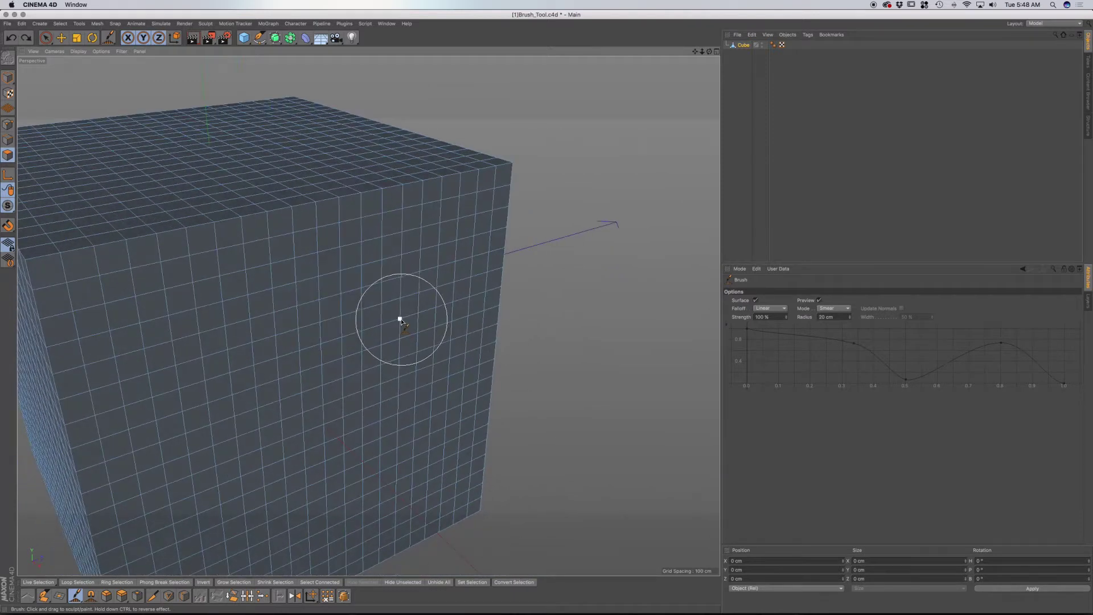
left_click(763, 308)
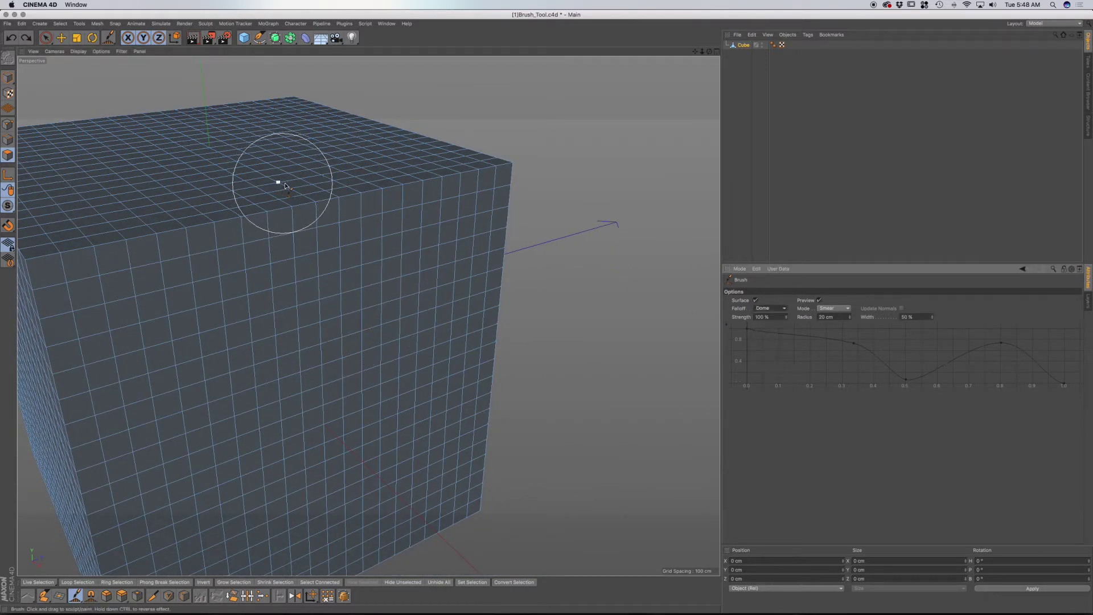
mouse_move(281, 183)
left_mouse_down("alt")
mouse_move(278, 149)
mouse_move(334, 201)
mouse_move(322, 172)
left_mouse_up("alt")
Set the brush falloff to Circle and smear the front face mesh
left_click(763, 308)
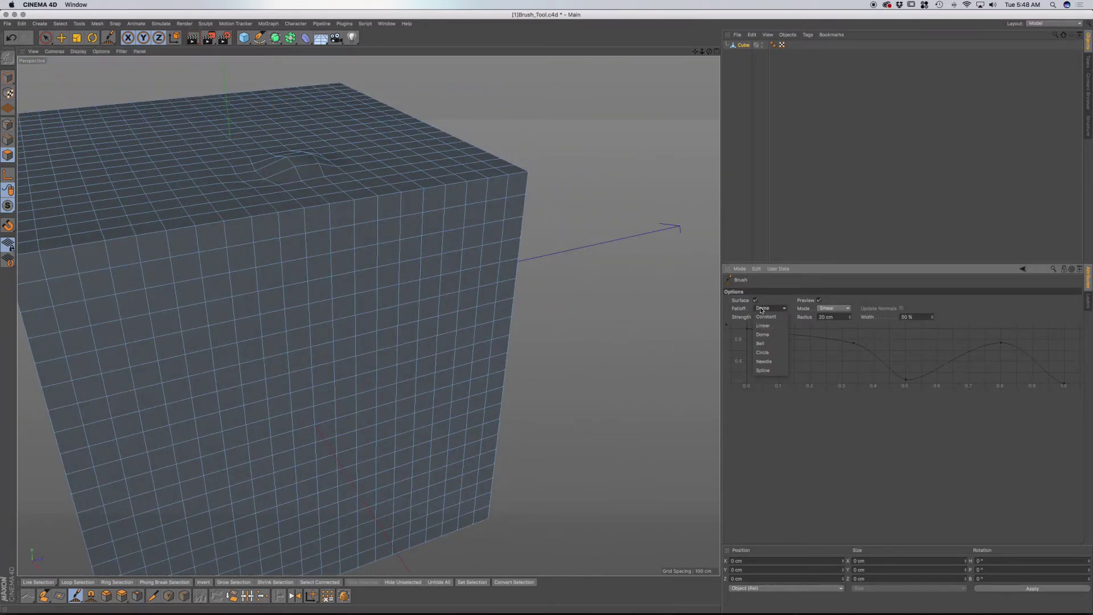
left_click(770, 352)
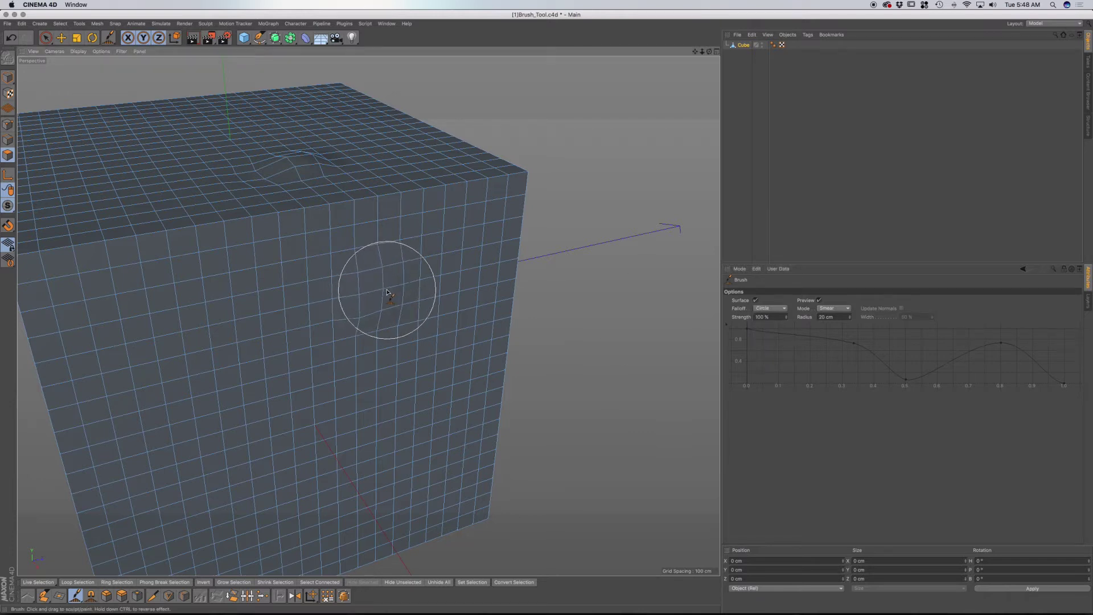
mouse_move(383, 293)
left_mouse_down()
mouse_move(432, 297)
mouse_move(436, 286)
mouse_move(334, 240)
mouse_move(309, 270)
mouse_move(319, 286)
mouse_move(429, 294)
mouse_move(381, 268)
mouse_move(448, 275)
left_mouse_up()
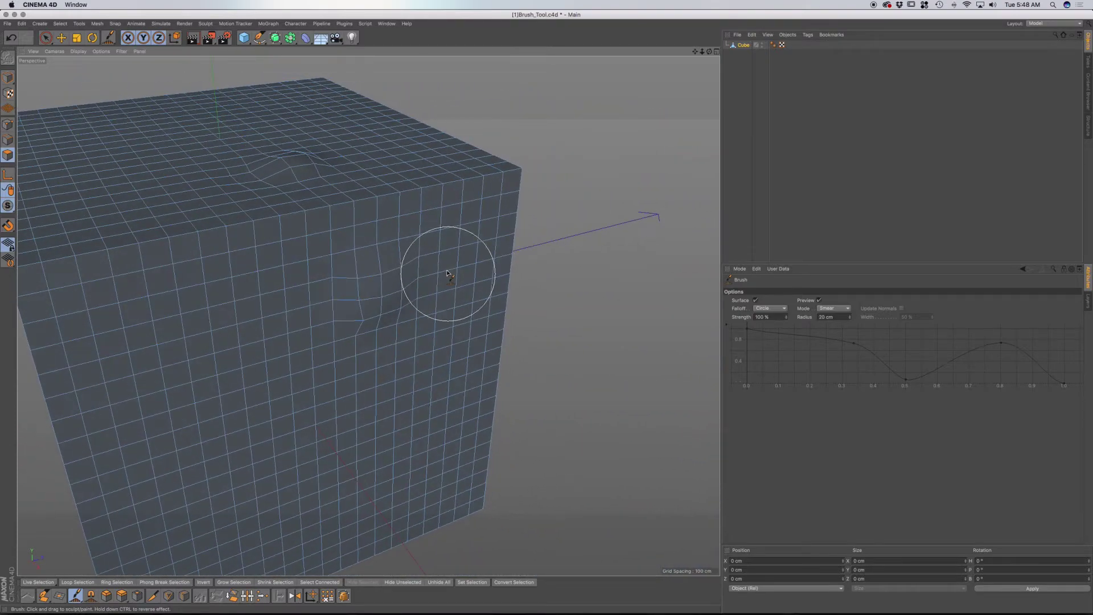
Switch falloff to Needle and pull sharp spikes into the front and top faces
left_click(769, 308)
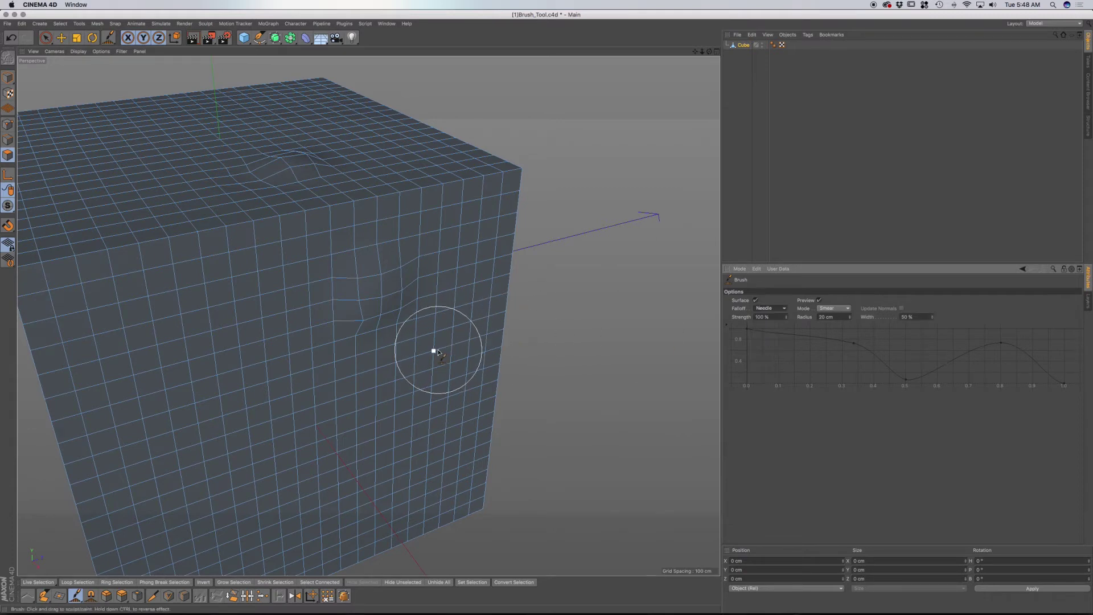
mouse_move(434, 358)
left_mouse_down()
mouse_move(460, 363)
mouse_move(449, 357)
left_mouse_up()
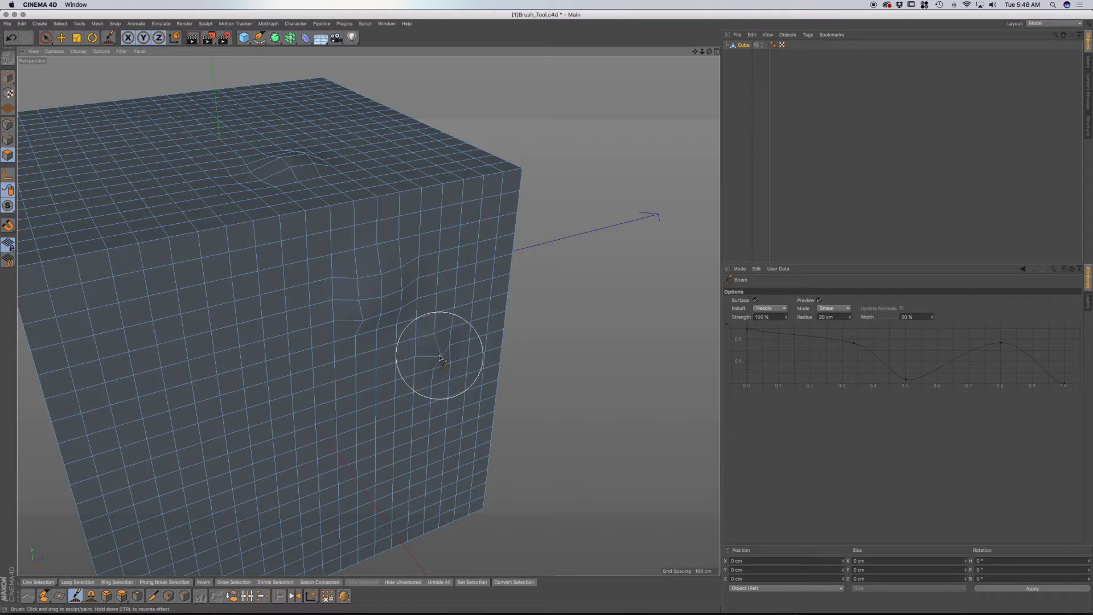
left_click_drag(463, 300, 462, 327)
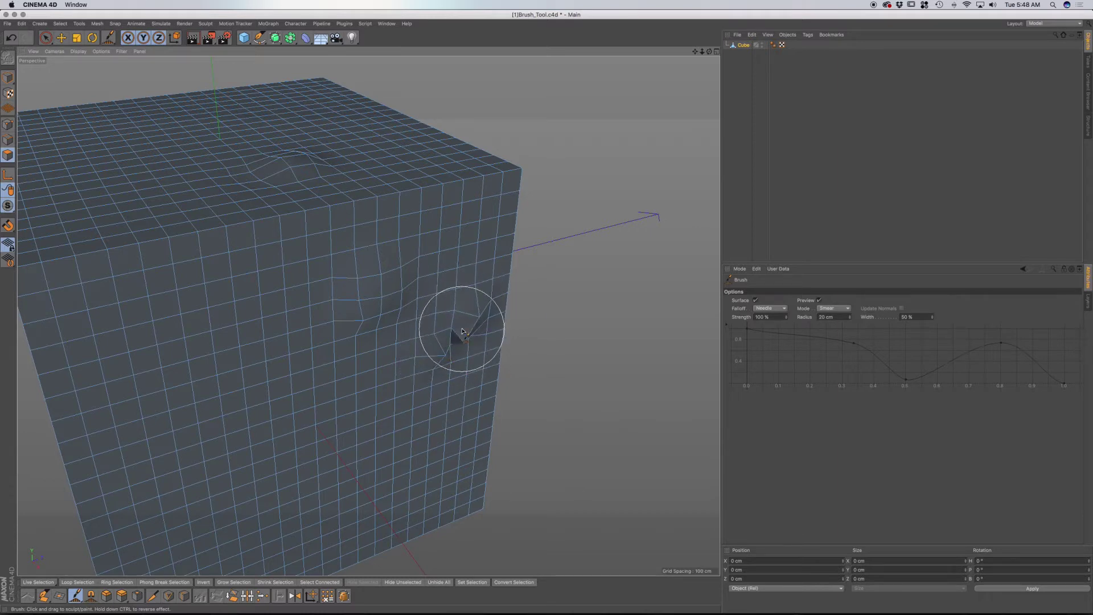
left_click_drag(366, 151, 325, 128)
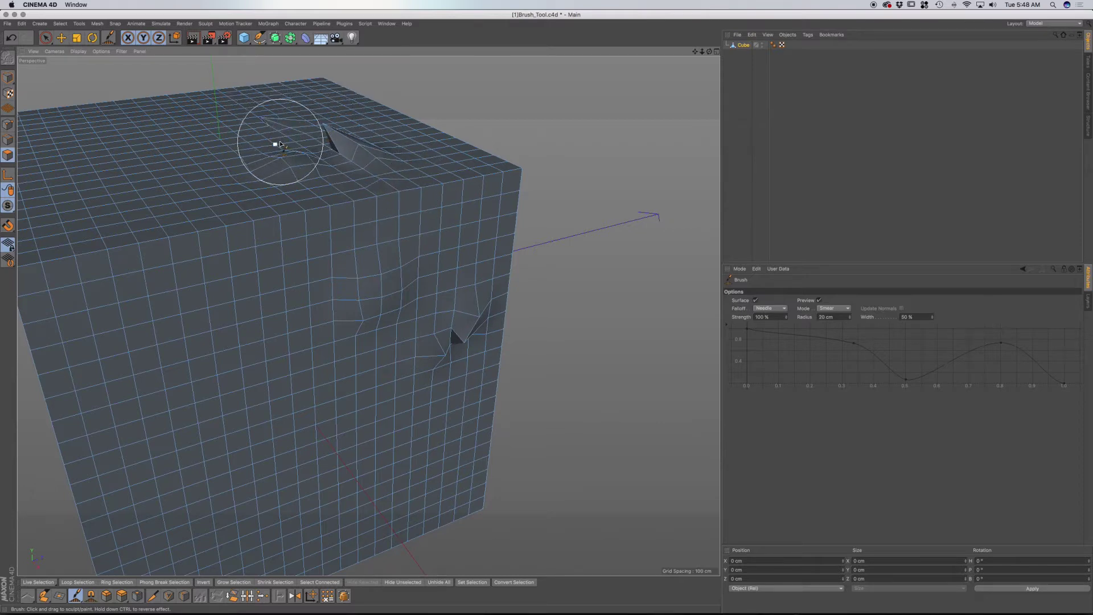
mouse_move(279, 142)
left_mouse_down("alt")
mouse_move(245, 134)
mouse_move(254, 150)
left_mouse_up("alt")
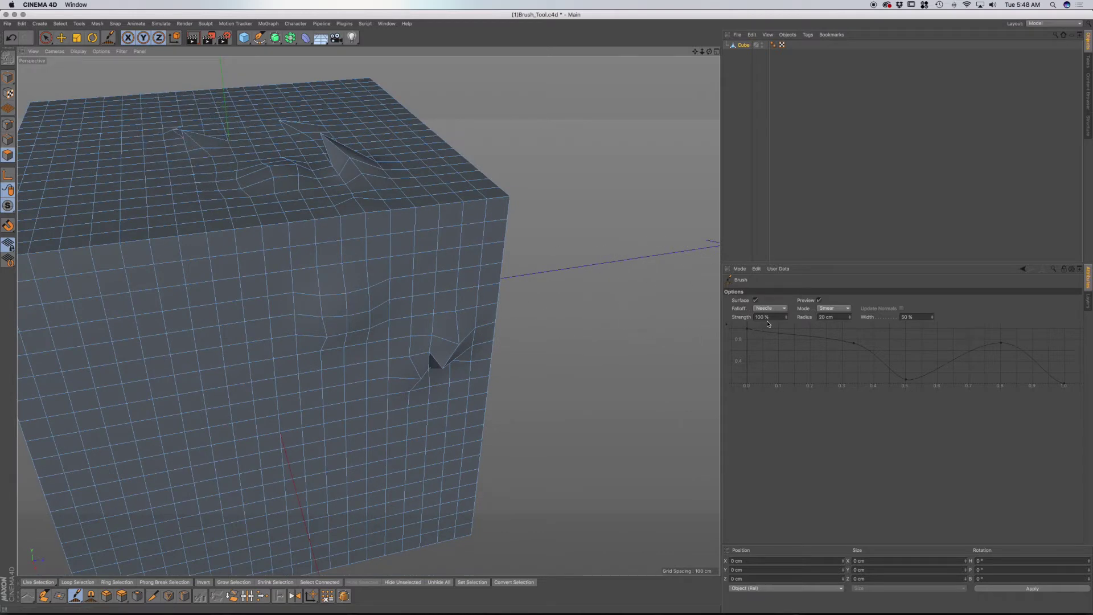
Set the brush falloff to Spline and undo the spikes on the top and side faces
left_click(781, 311)
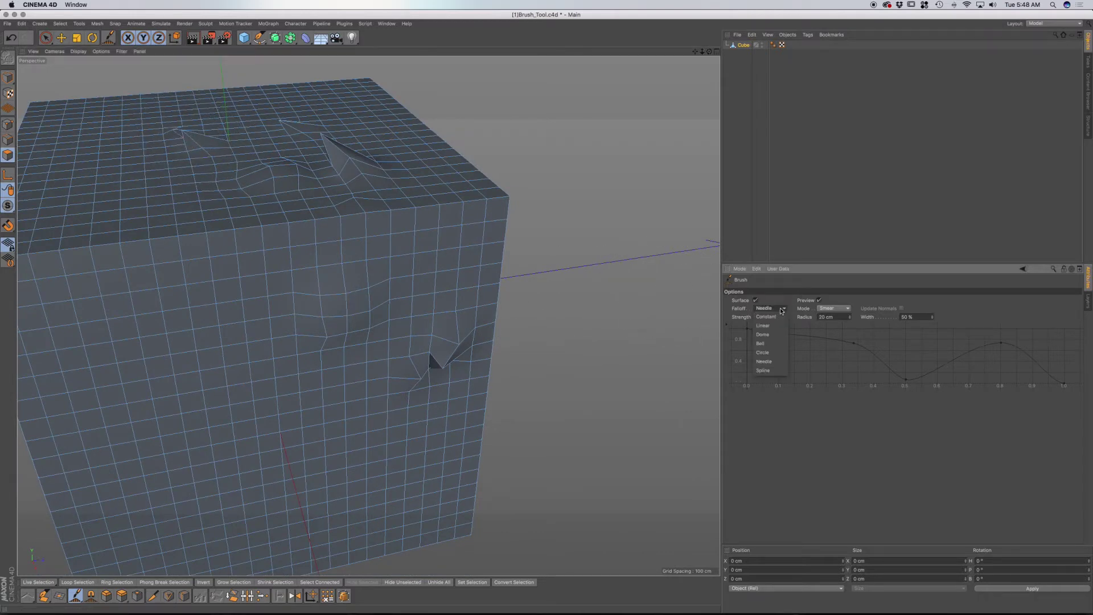
left_click(774, 371)
key("ctrl+z")
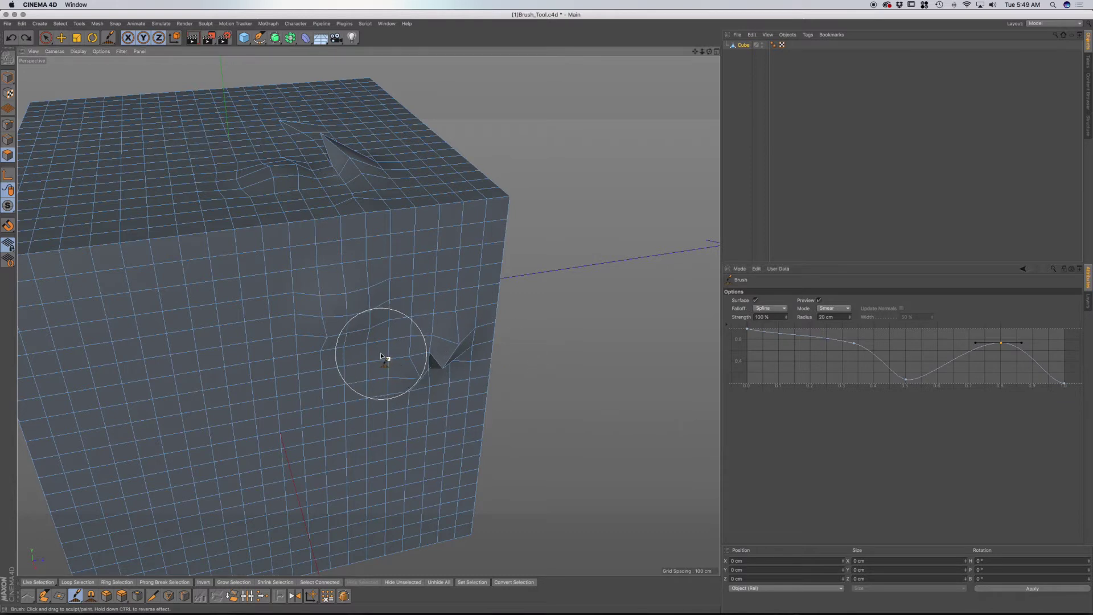
key("ctrl+z")
key("ctrl+z")
key("ctrl+z")
key("ctrl+z")
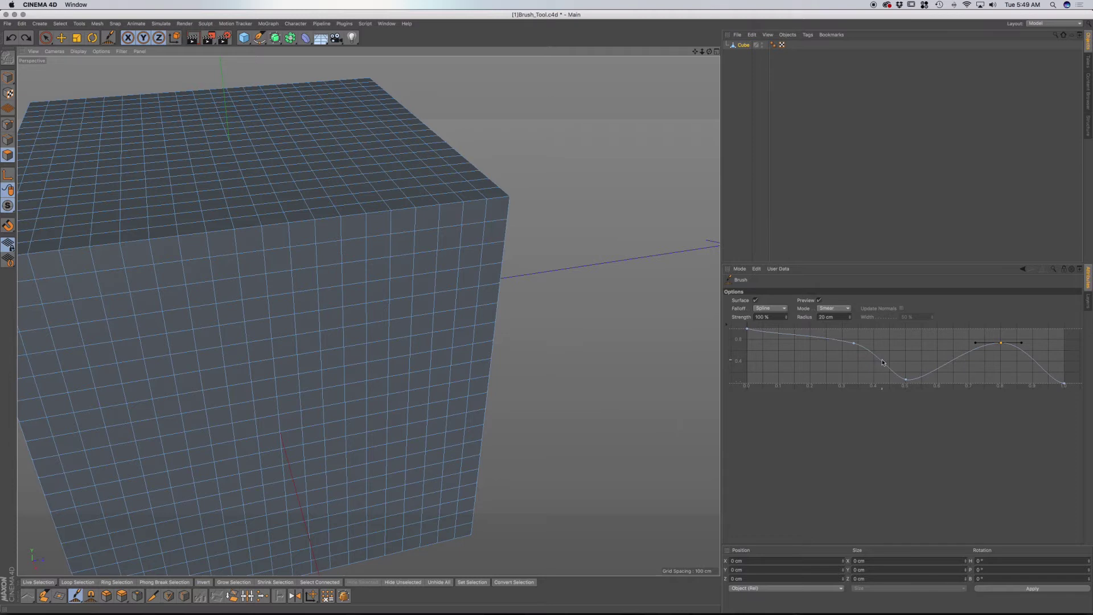
Add a knot to the falloff curve and reshape it with the knot's tangent handle
left_click(814, 339, "ctrl")
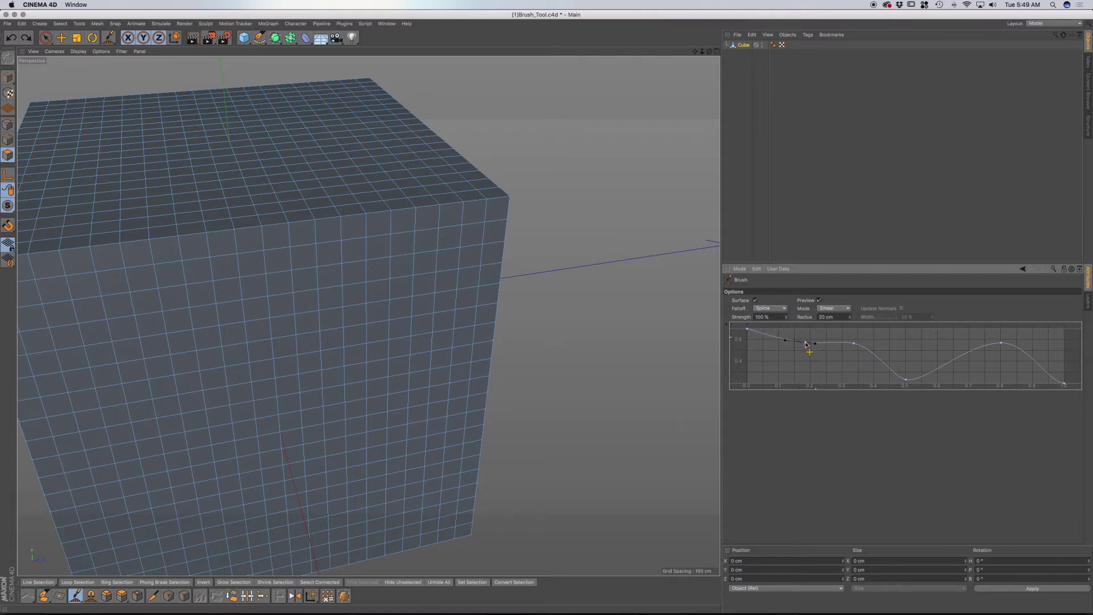
left_click(905, 380)
left_click(900, 379)
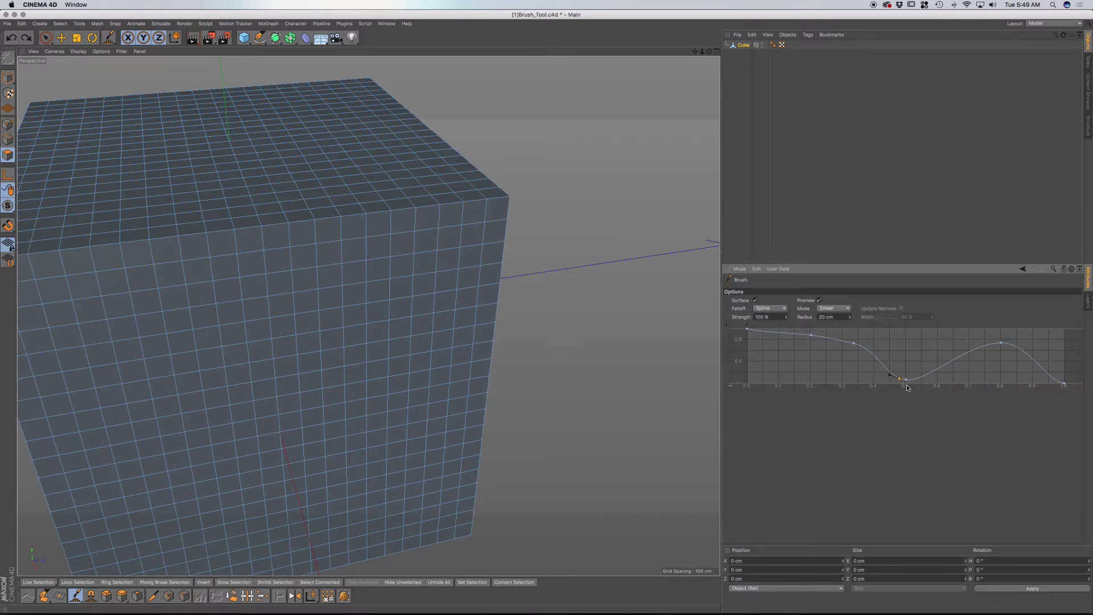
left_click_drag(907, 380, 910, 381)
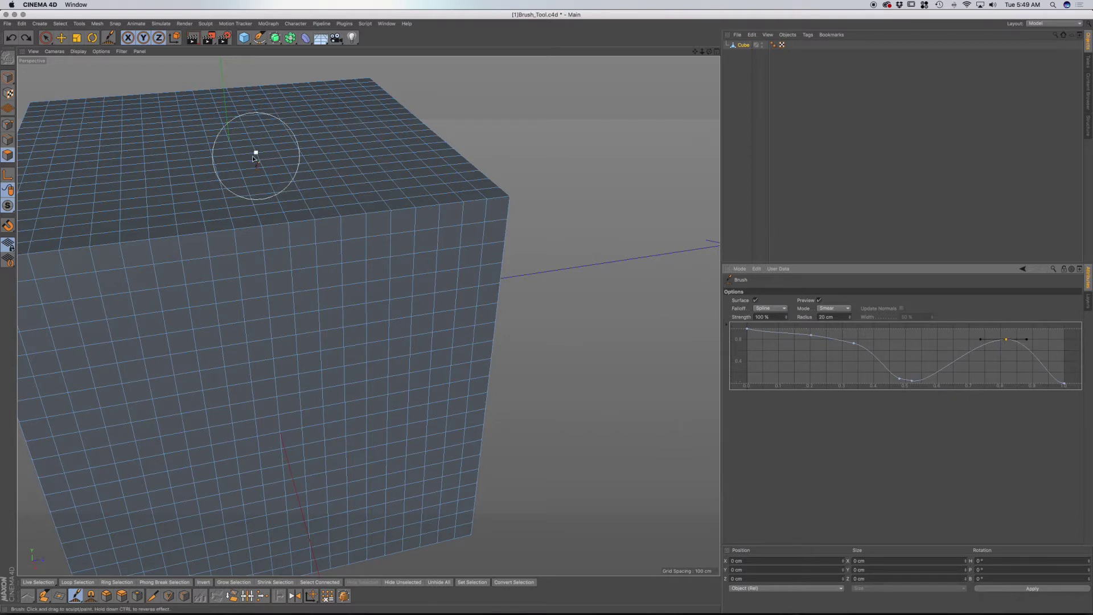
Set the brush radius to 100 cm and sculpt wavy ripples into the cube's top face
left_click(813, 317)
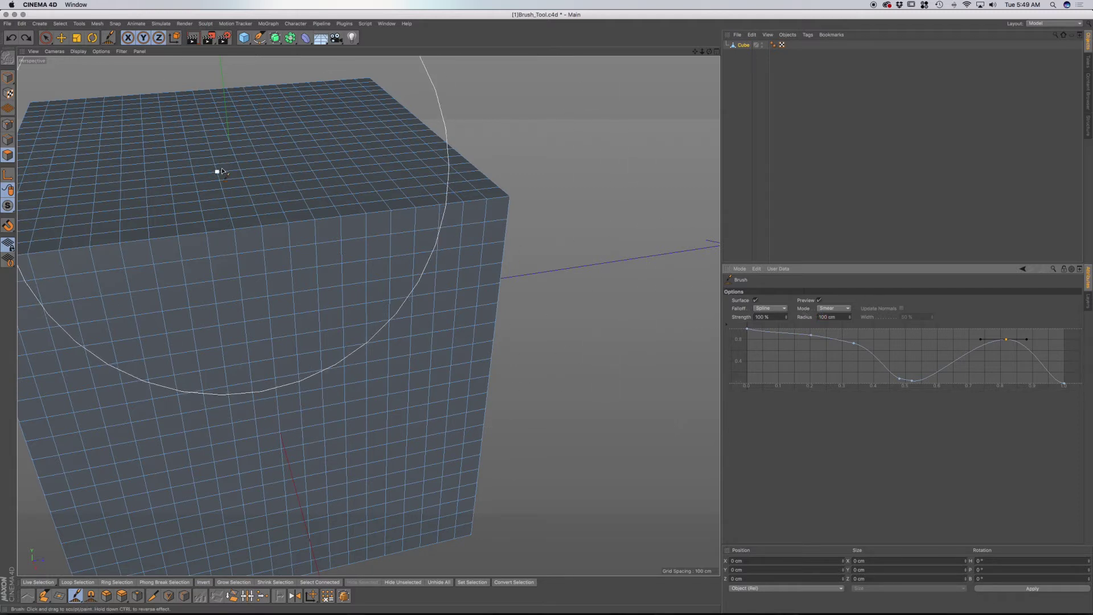
scroll(244, 188, "down", 5)
middle_click_drag(245, 203, 319, 298, "alt")
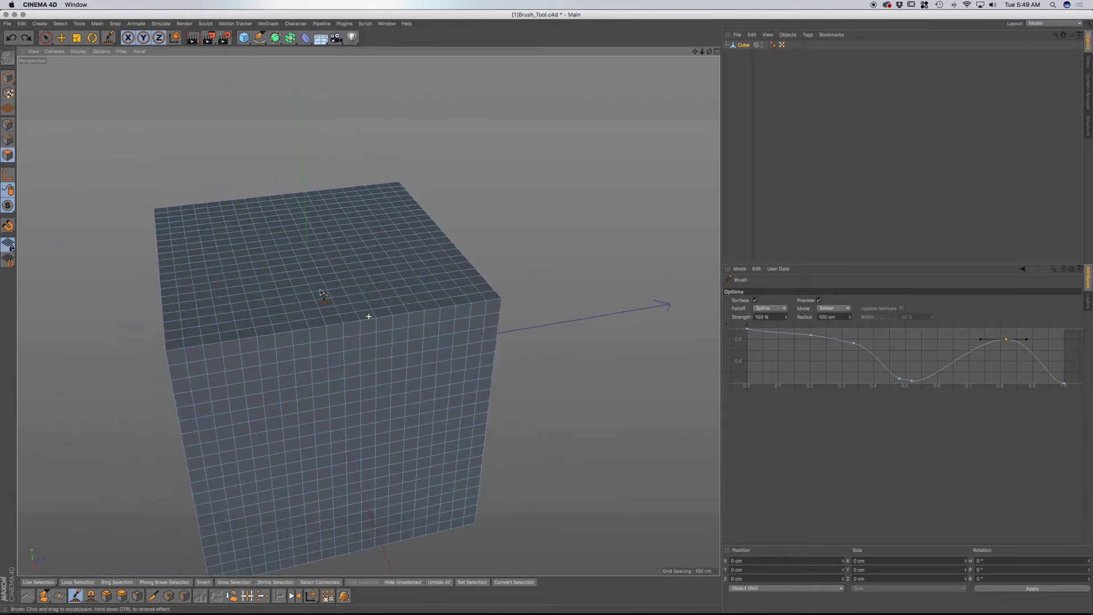
left_click_drag(320, 273, 301, 317, "alt")
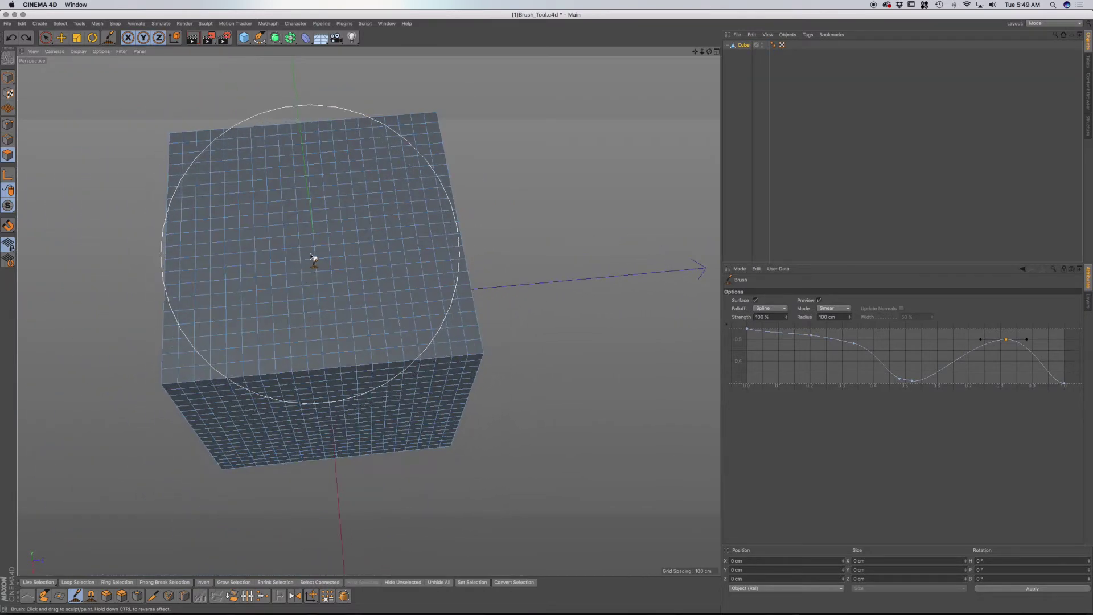
mouse_move(317, 255)
left_mouse_down()
mouse_move(312, 226)
mouse_move(359, 232)
mouse_move(349, 235)
left_mouse_up()
View the ringed crater from above, then undo it
scroll(349, 235, "down", 5)
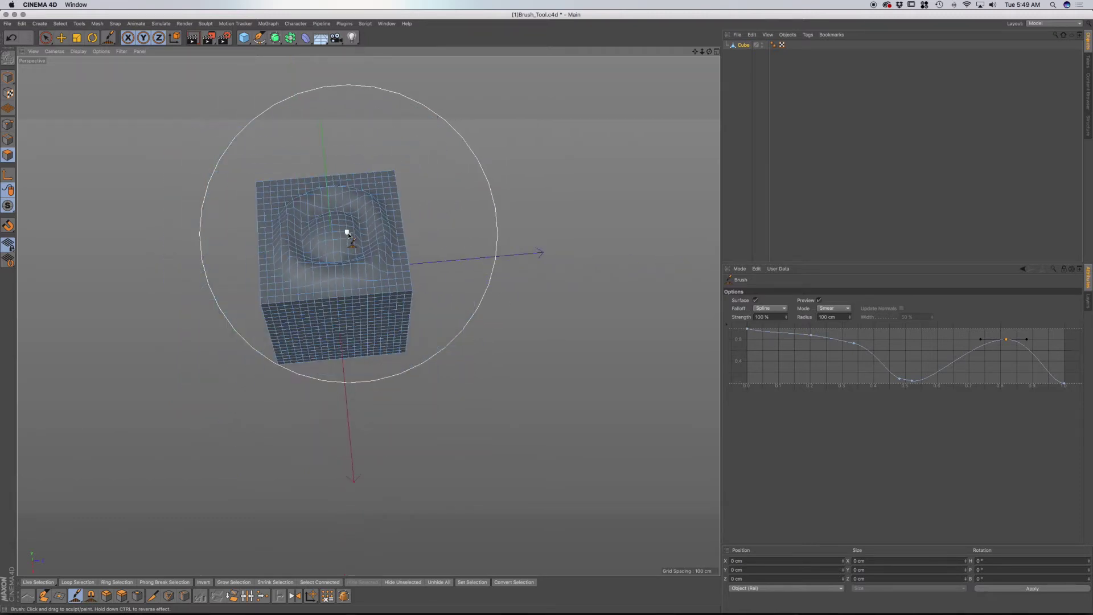
scroll(349, 232, "up", 5)
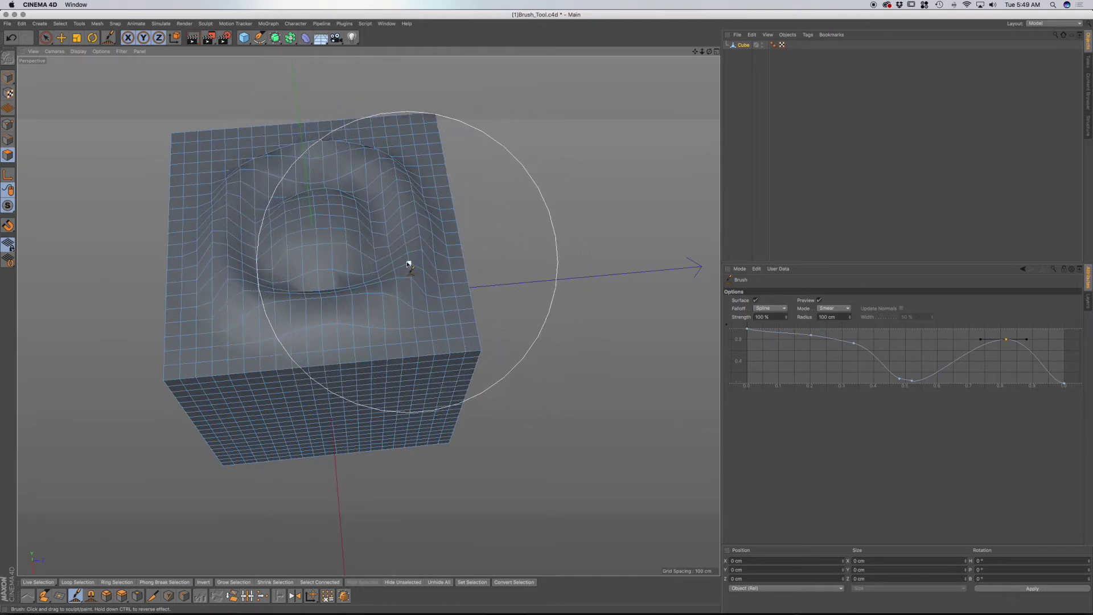
mouse_move(375, 245)
left_mouse_down("alt")
mouse_move(399, 278)
mouse_move(347, 221)
mouse_move(358, 232)
left_mouse_up("alt")
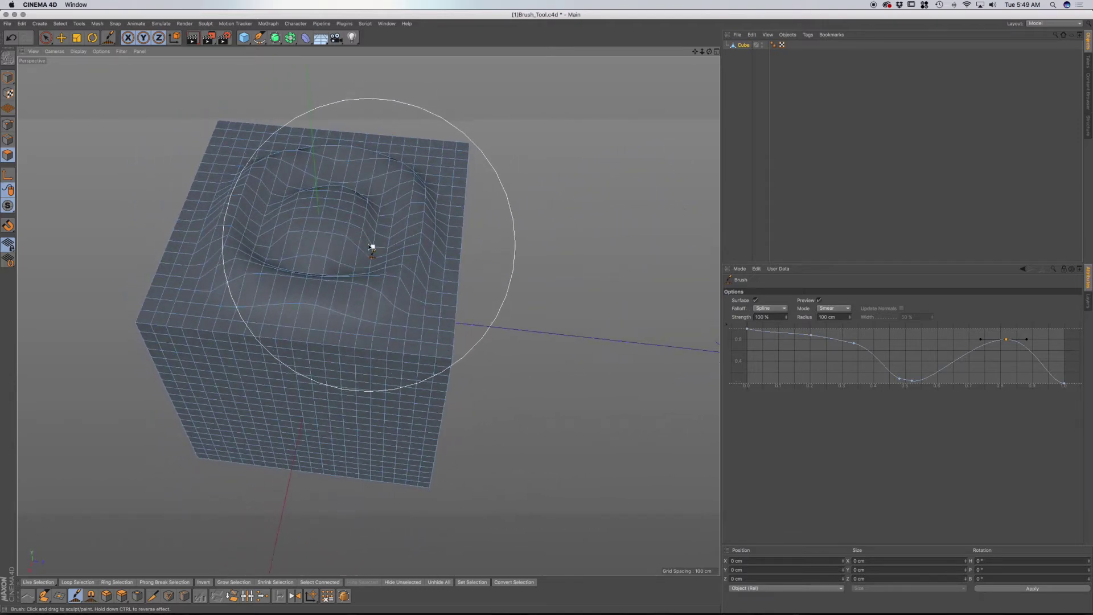
key("ctrl+z")
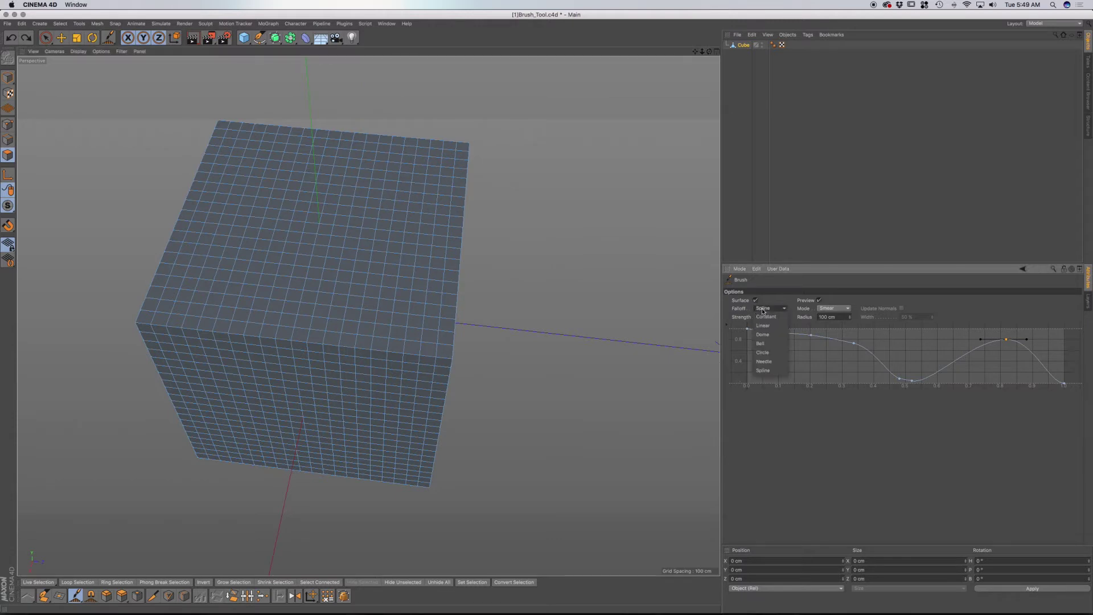
Set falloff to Bell, test and undo a smear near the cube's edge, then open the brush Mode list
left_click(762, 308)
left_click(763, 344)
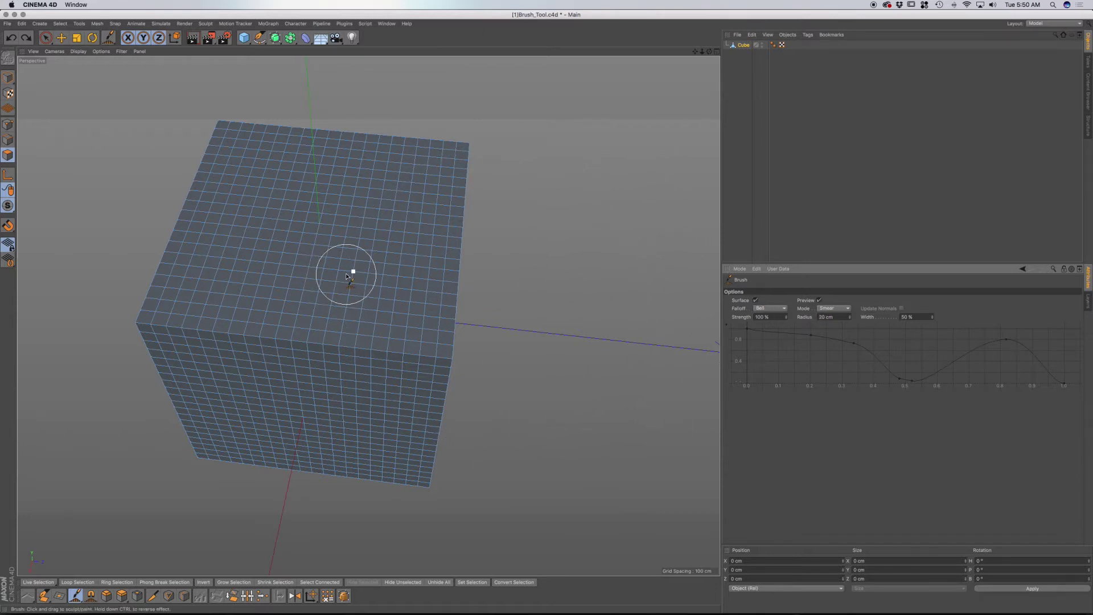
scroll(348, 276, "up", 8)
mouse_move(350, 275)
left_mouse_down()
mouse_move(395, 248)
mouse_move(379, 290)
mouse_move(426, 293)
mouse_move(393, 312)
mouse_move(410, 304)
mouse_move(421, 314)
mouse_move(442, 254)
mouse_move(451, 319)
mouse_move(477, 308)
mouse_move(468, 324)
mouse_move(485, 323)
mouse_move(469, 330)
mouse_move(434, 447)
left_mouse_up()
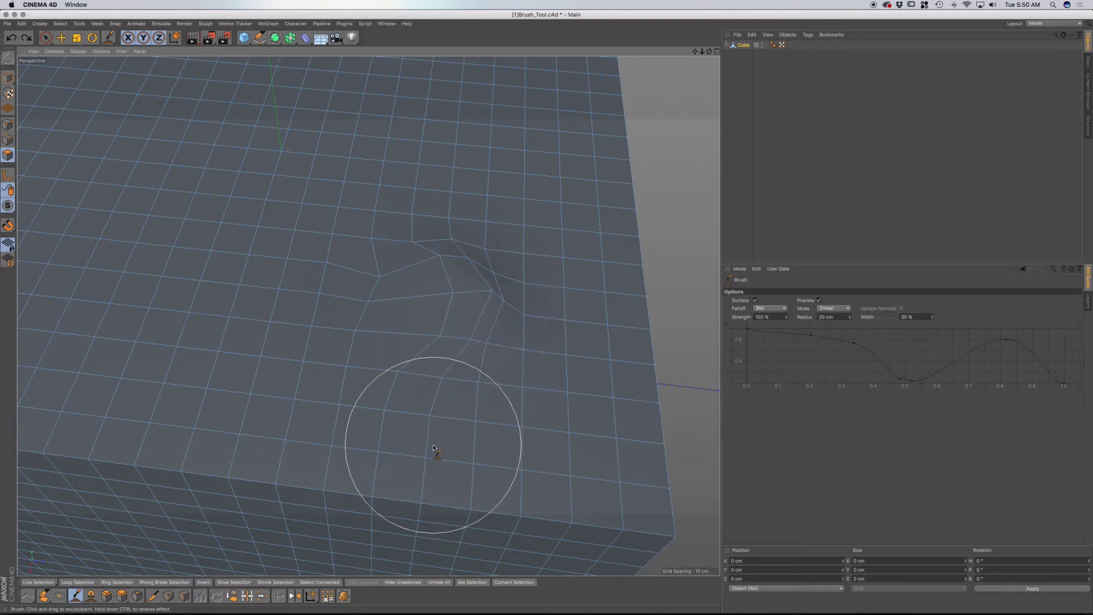
key("super+z")
key("super+z")
key("super+z")
key("super+z")
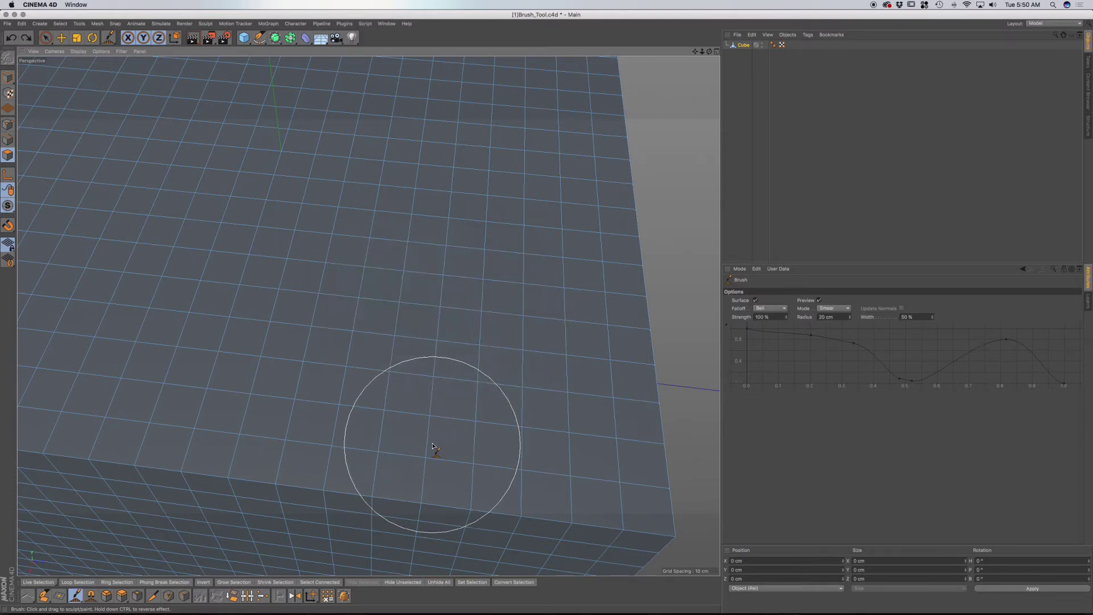
left_click(832, 309)
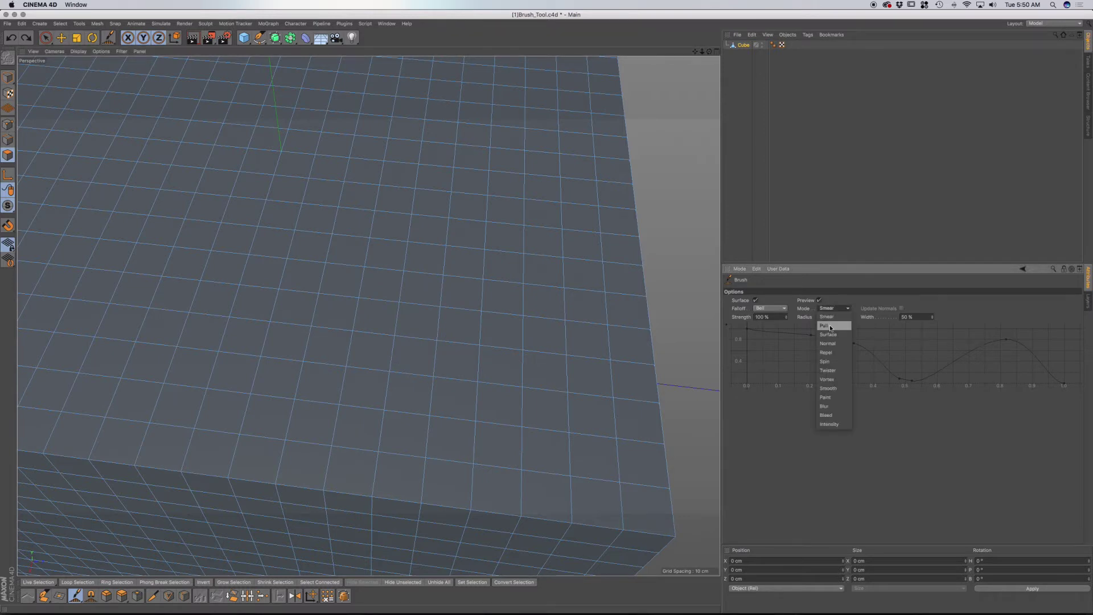
Switch the brush to Pull mode and pull two test bumps from the cube top
left_click(831, 327)
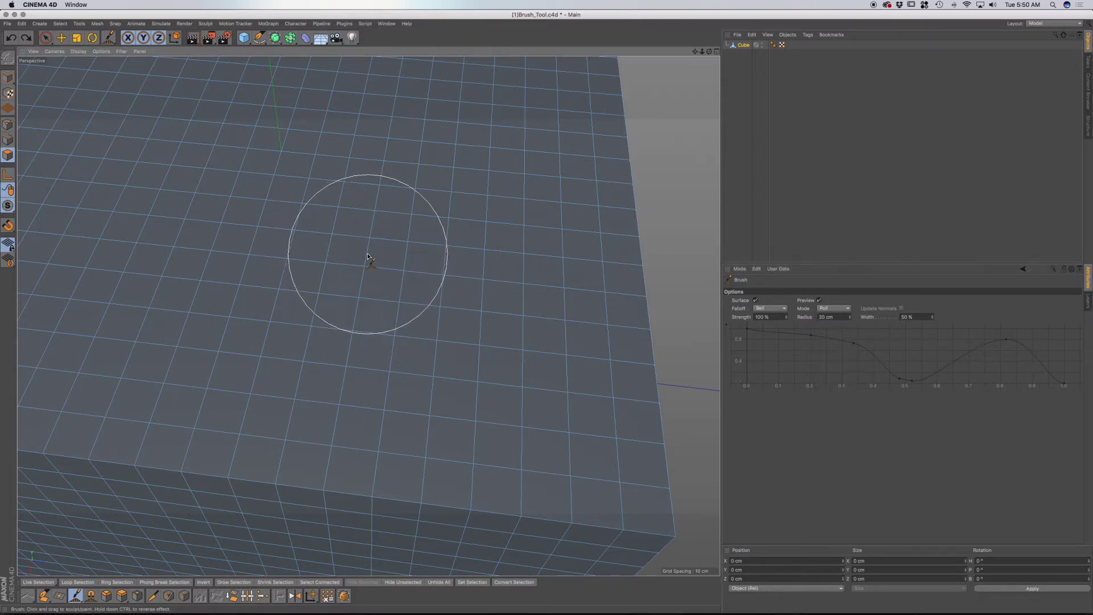
left_click_drag(366, 267, 358, 274)
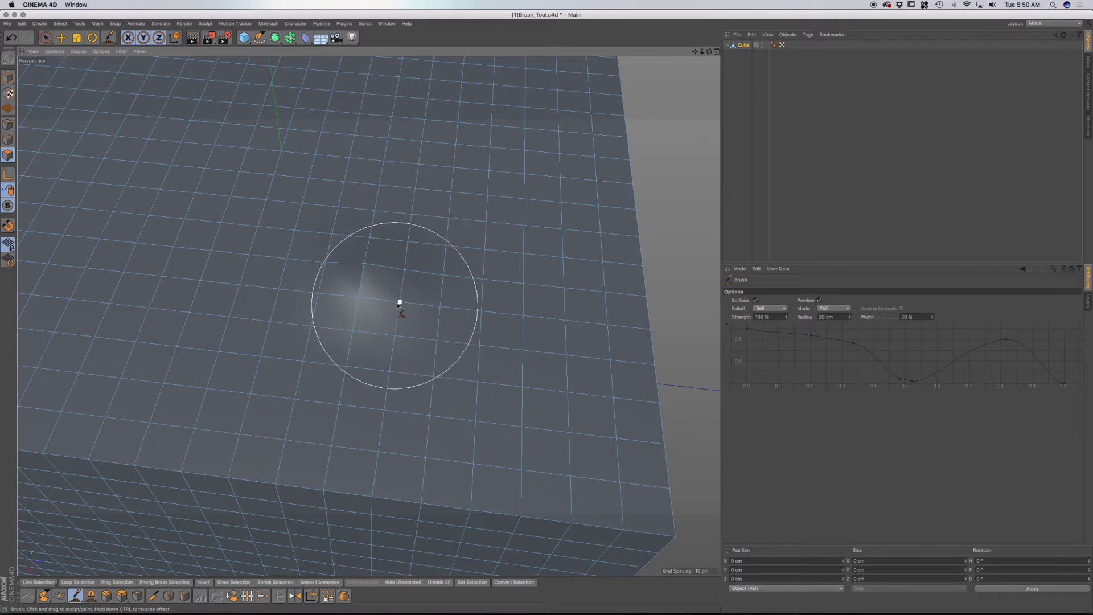
mouse_move(399, 303)
left_mouse_down("alt")
mouse_move(375, 304)
mouse_move(362, 364)
left_mouse_up("alt")
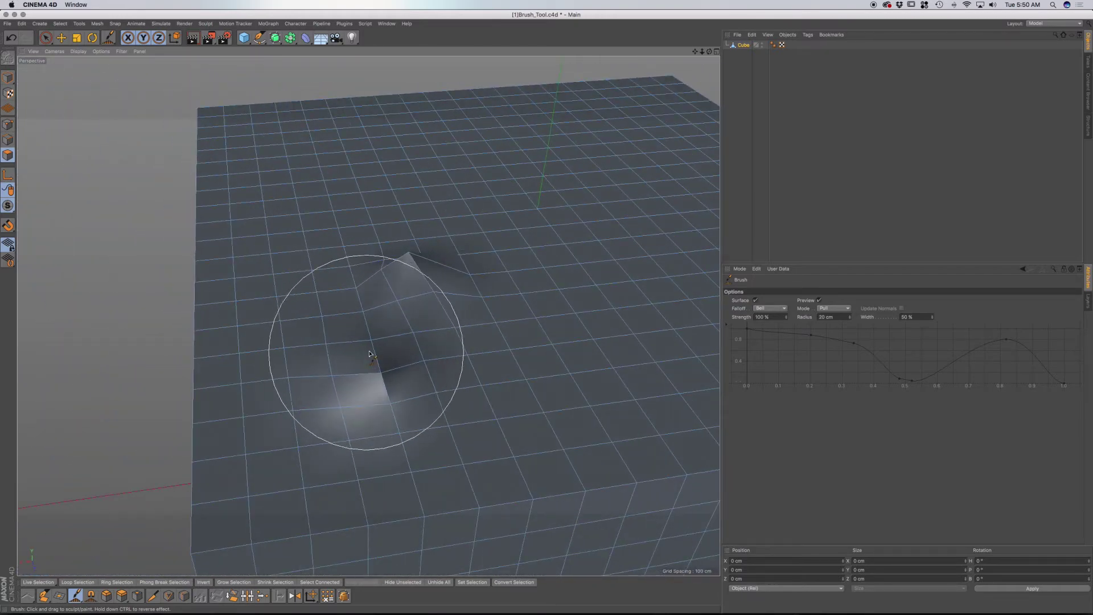
left_click_drag(476, 386, 473, 381, "alt")
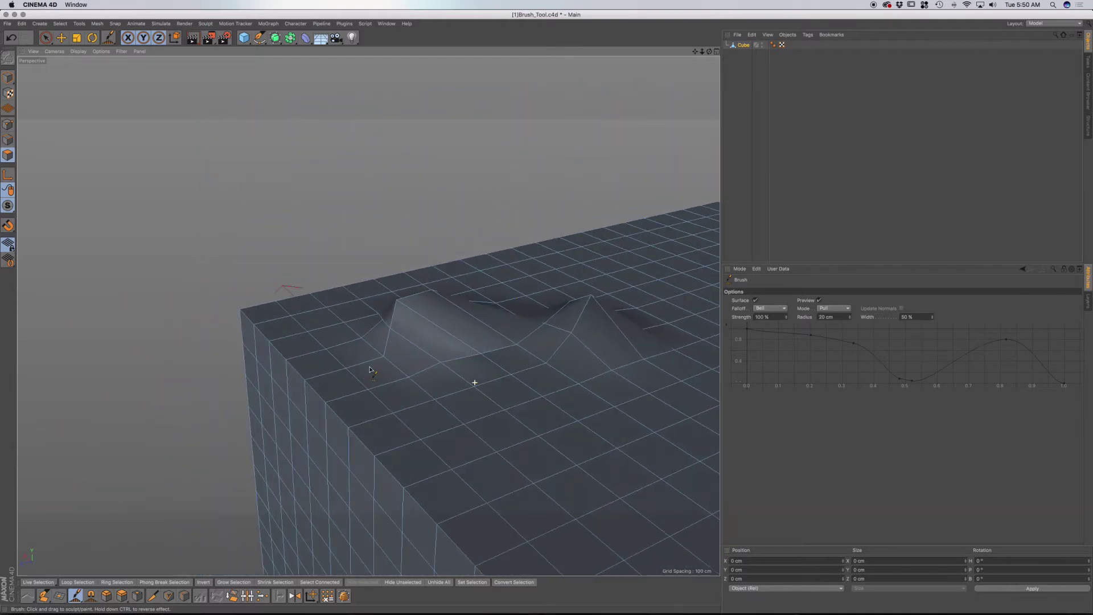
mouse_move(525, 429)
left_mouse_down()
mouse_move(505, 429)
mouse_move(518, 440)
mouse_move(442, 412)
mouse_move(391, 416)
mouse_move(383, 403)
left_mouse_up()
Undo the Pull bumps until the cube top is a clean flat grid again
key("super+z")
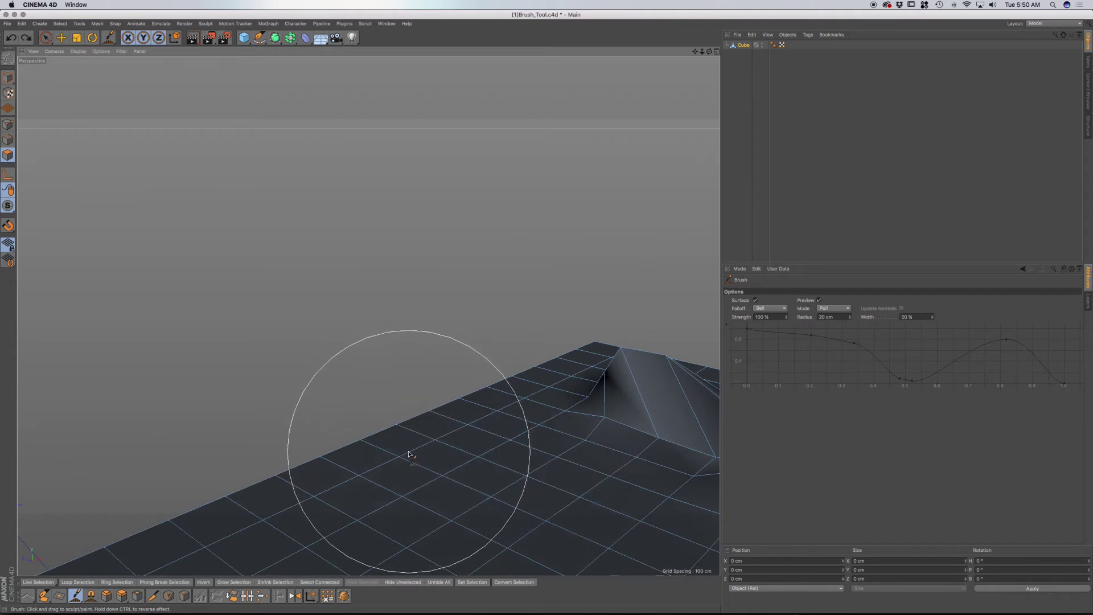
key("super+z")
scroll(434, 446, "down", 5)
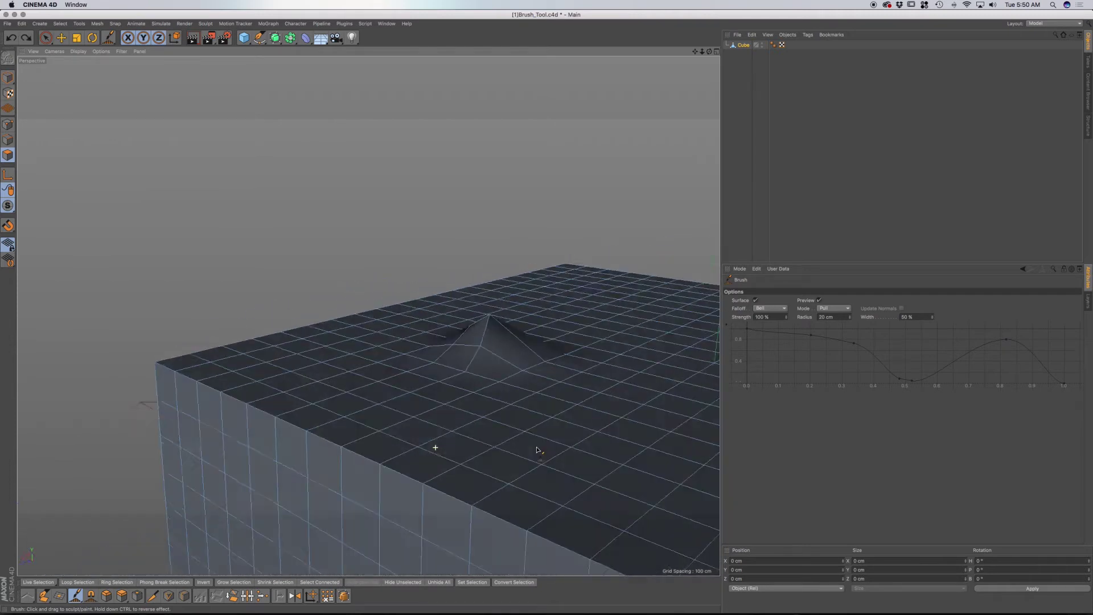
key("super+z")
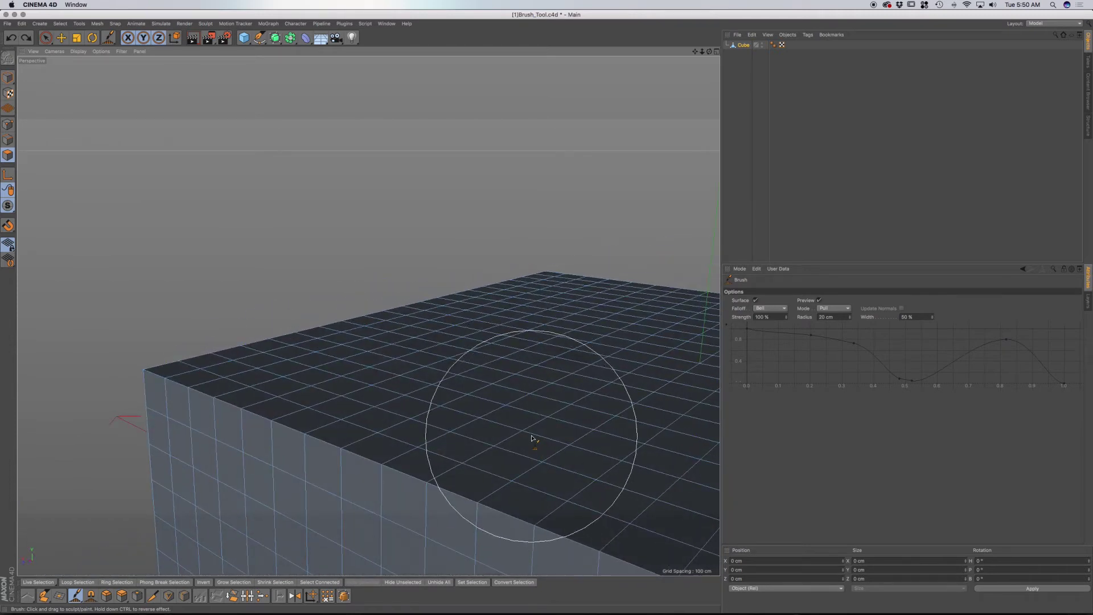
left_click(835, 308)
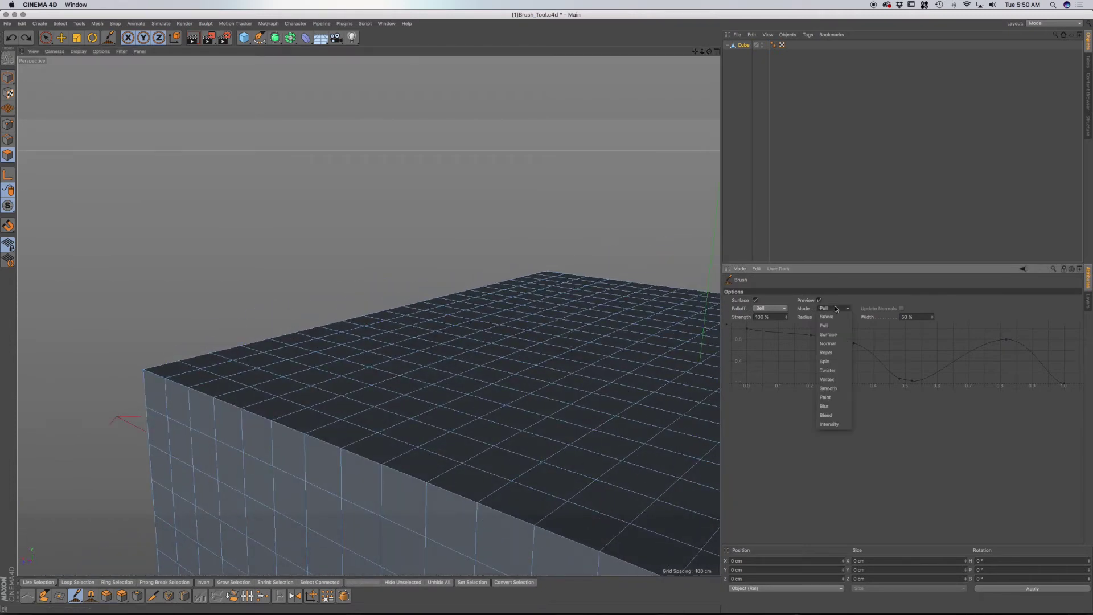
Sculpt a trial ridge across the cube top in Surface mode, then undo it
left_click(834, 335)
mouse_move(535, 364)
left_mouse_down()
mouse_move(513, 383)
mouse_move(603, 396)
mouse_move(636, 382)
mouse_move(648, 350)
mouse_move(630, 335)
mouse_move(527, 308)
mouse_move(440, 320)
mouse_move(286, 410)
mouse_move(260, 471)
mouse_move(257, 519)
mouse_move(255, 488)
mouse_move(281, 470)
mouse_move(381, 463)
left_mouse_up()
key("ctrl+z")
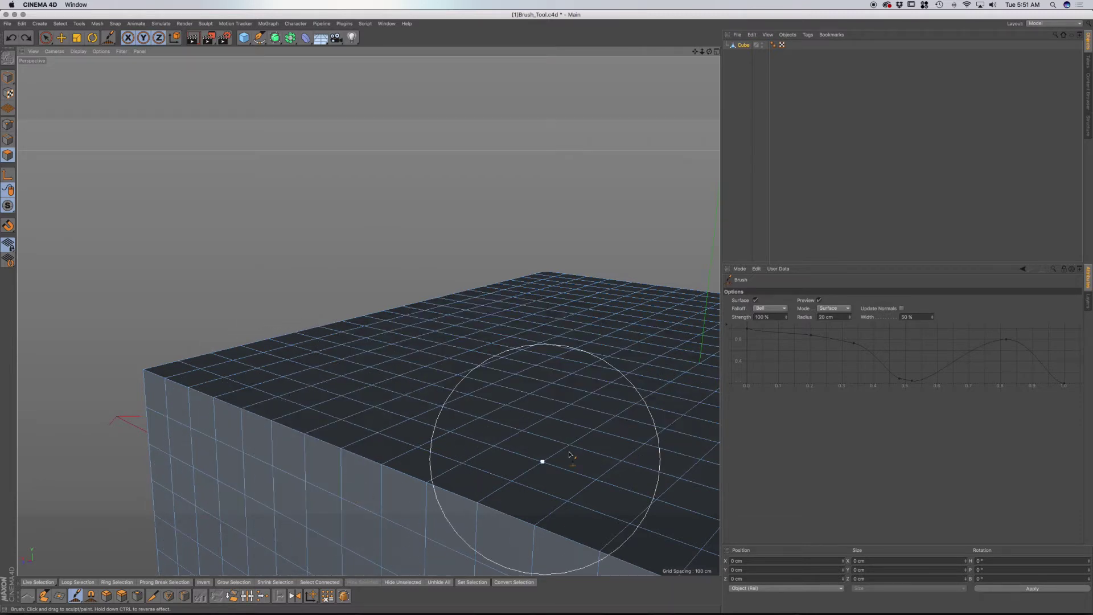
left_click(834, 308)
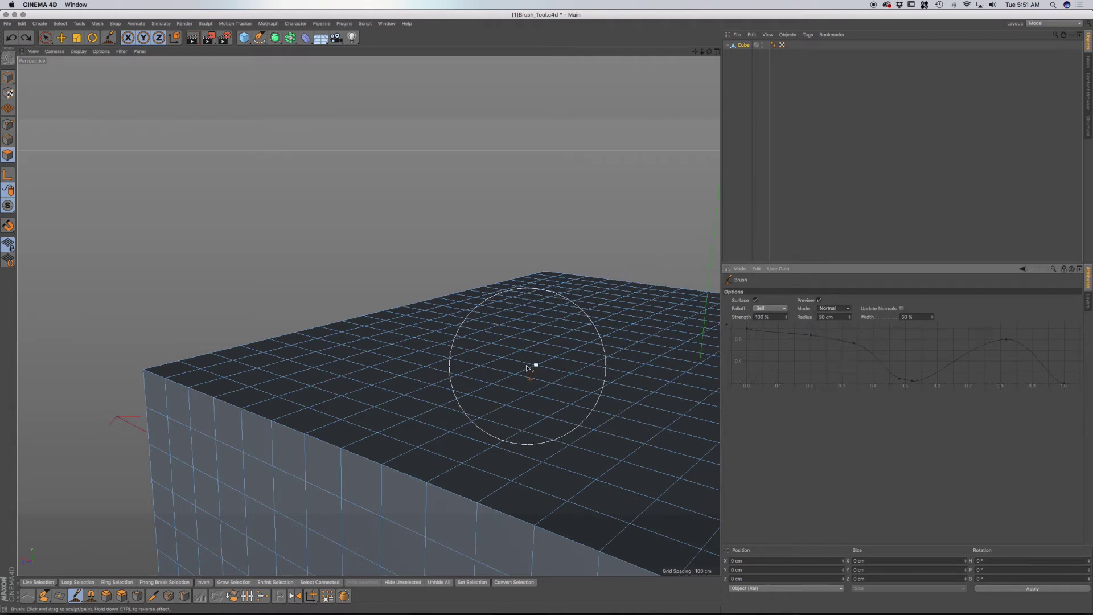
Sculpt several Normal-mode bumps and ridges on the cube top, then undo some strokes
mouse_move(518, 366)
left_mouse_down()
mouse_move(512, 385)
mouse_move(481, 384)
mouse_move(508, 410)
left_mouse_up()
left_click_drag(558, 343, 507, 342)
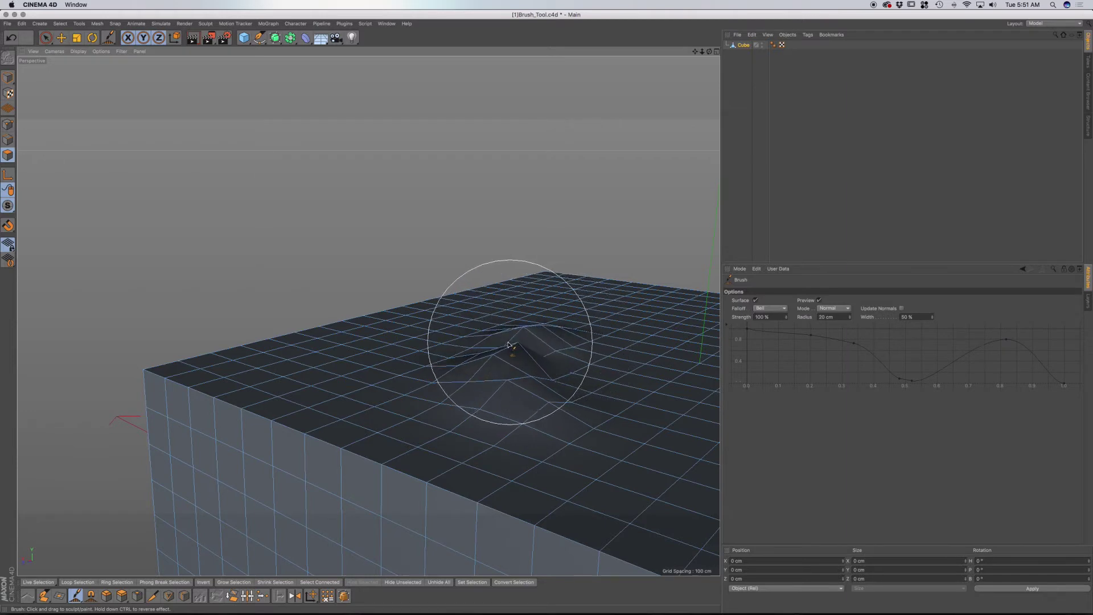
mouse_move(392, 359)
left_mouse_down()
mouse_move(361, 371)
mouse_move(386, 404)
mouse_move(461, 445)
mouse_move(552, 456)
mouse_move(598, 427)
mouse_move(593, 435)
left_mouse_up()
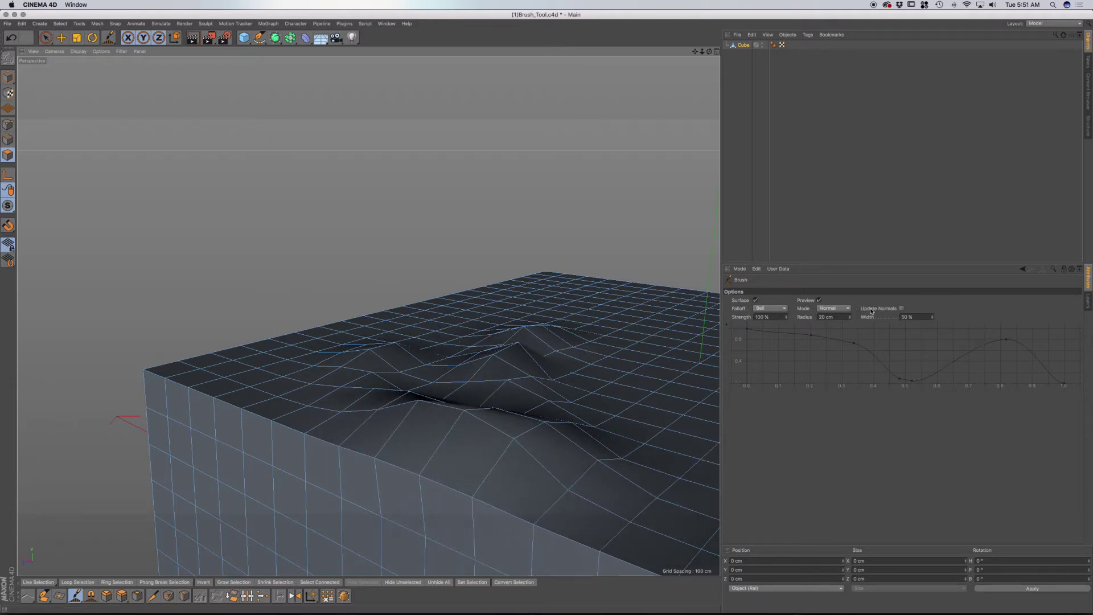
left_click(902, 308)
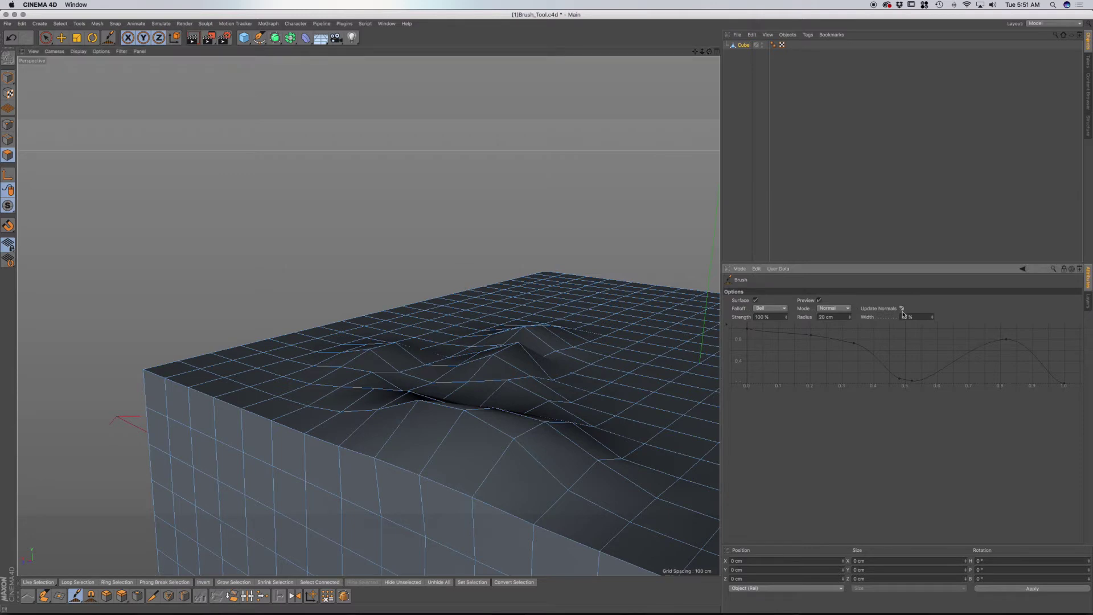
left_click(844, 310)
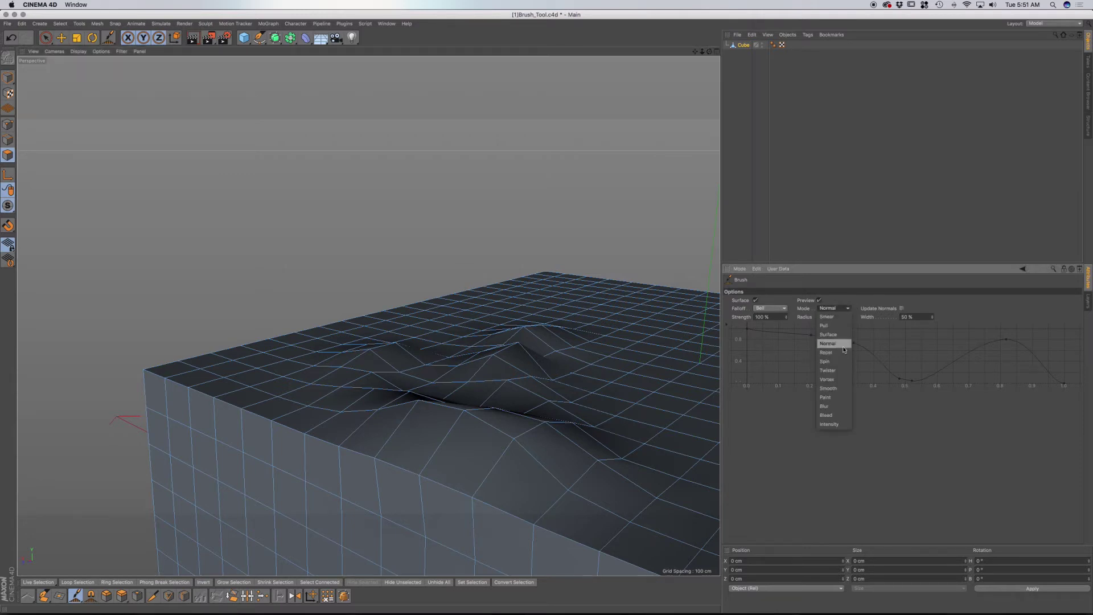
key("Escape")
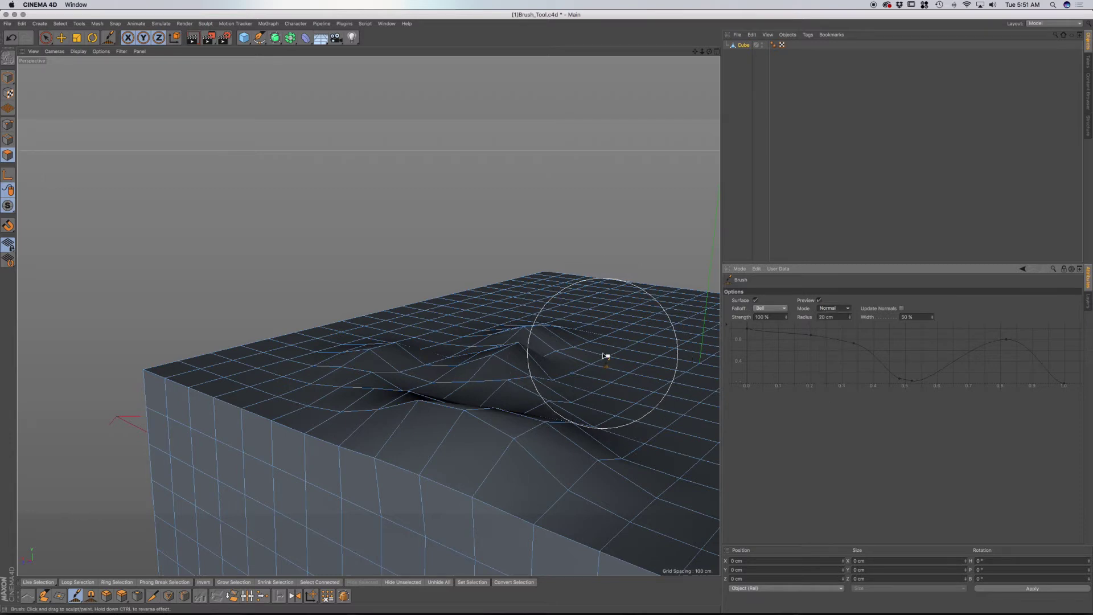
key("super+z")
key("super+z")
key("super+z")
key("super+z")
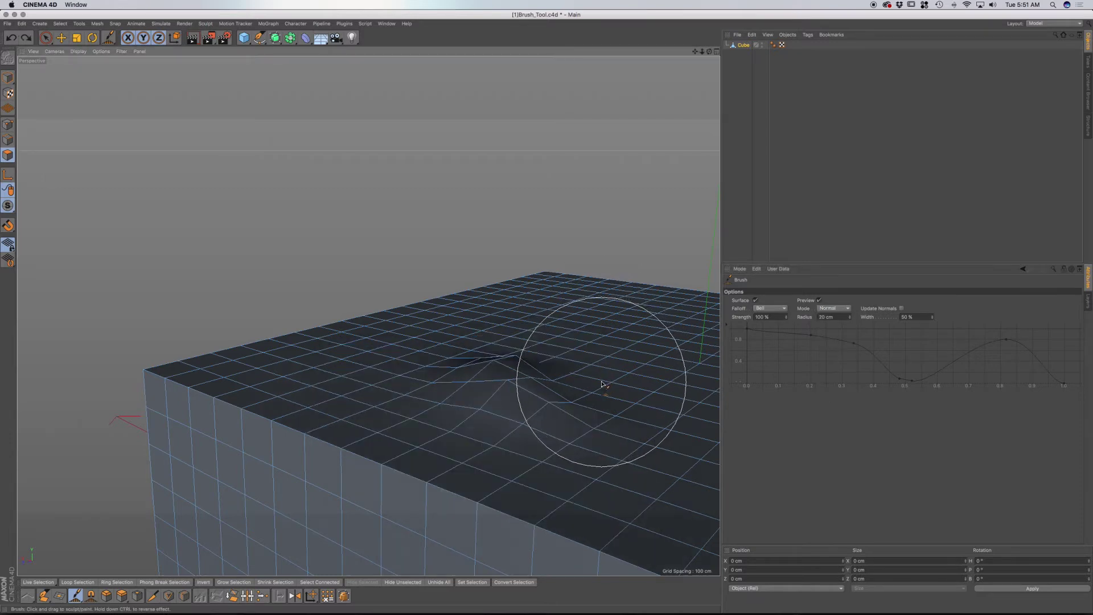
In Repel mode, push the cube top's grid vertices apart, then undo the stroke
left_click(842, 310)
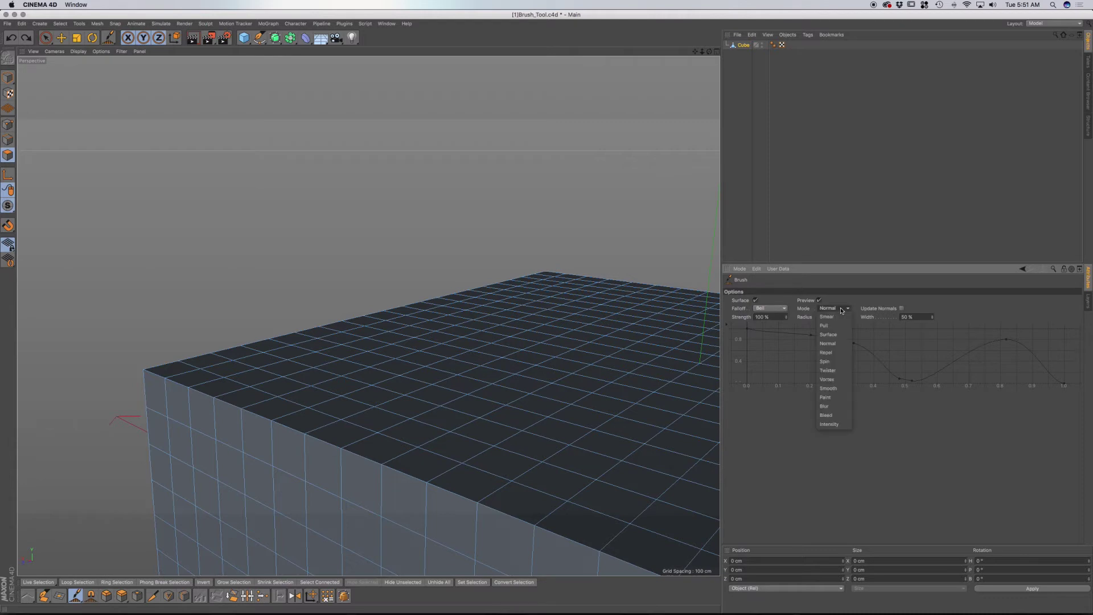
left_click(835, 354)
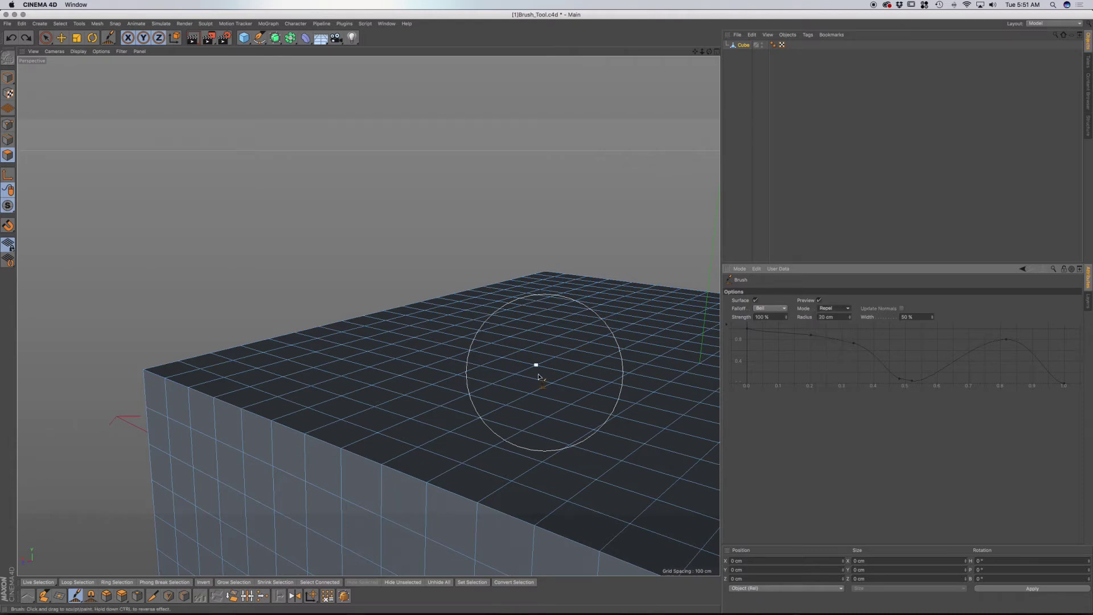
mouse_move(495, 383)
left_mouse_down("alt")
mouse_move(503, 414)
mouse_move(513, 399)
left_mouse_up("alt")
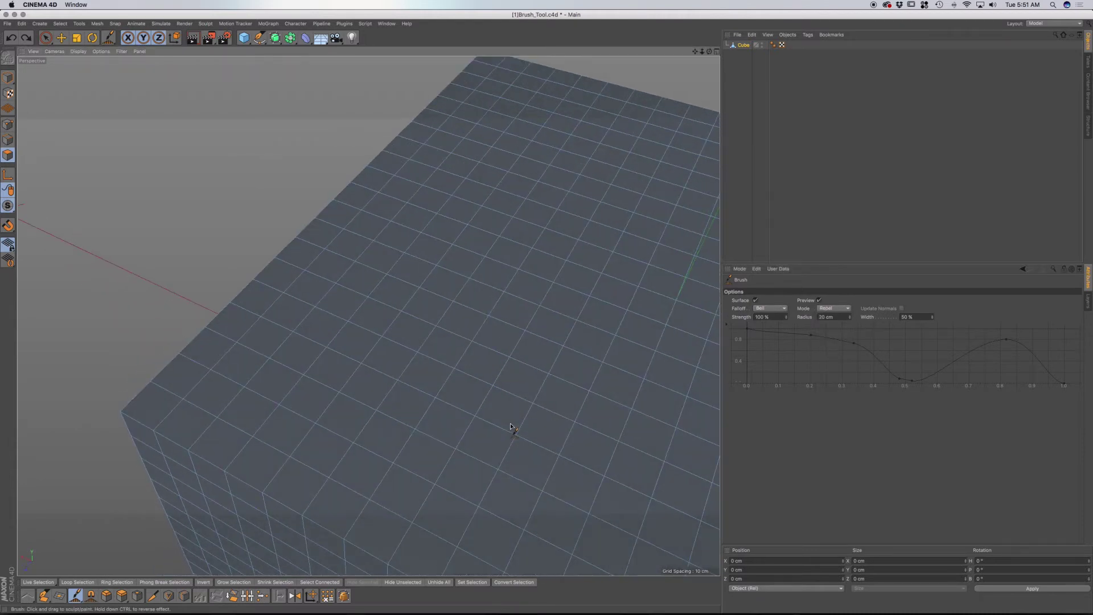
scroll(524, 374, "up", 5)
mouse_move(445, 371)
left_mouse_down()
mouse_move(463, 374)
mouse_move(439, 373)
mouse_move(459, 381)
mouse_move(441, 393)
mouse_move(448, 382)
mouse_move(533, 382)
mouse_move(454, 440)
mouse_move(449, 463)
left_mouse_up()
key("super+z")
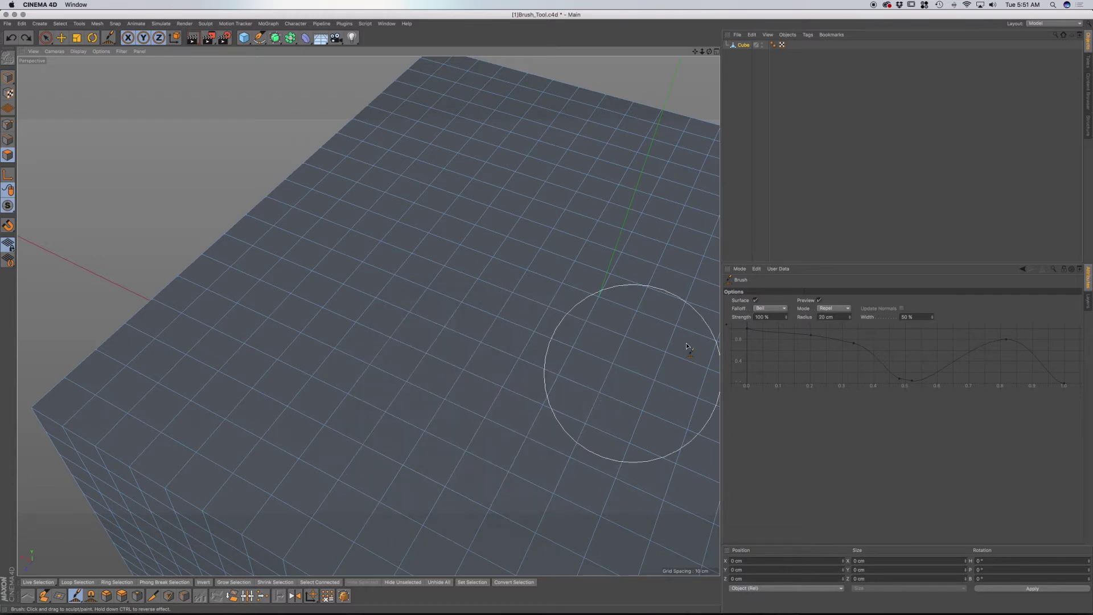
left_click(834, 308)
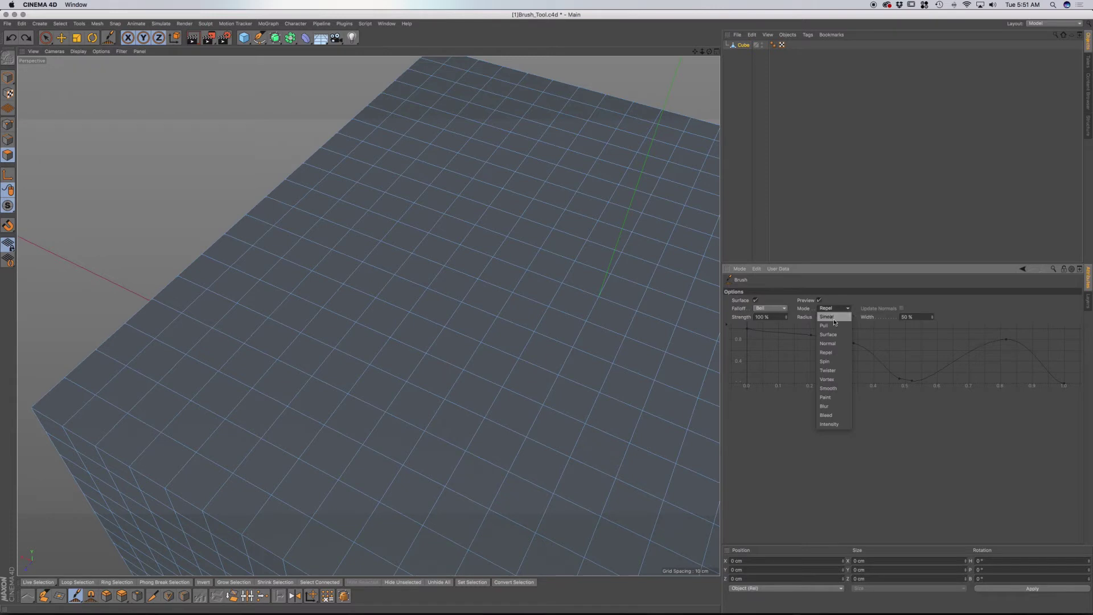
Test Spin-mode swirls on the cube top's grid, undoing each twist
left_click(830, 362)
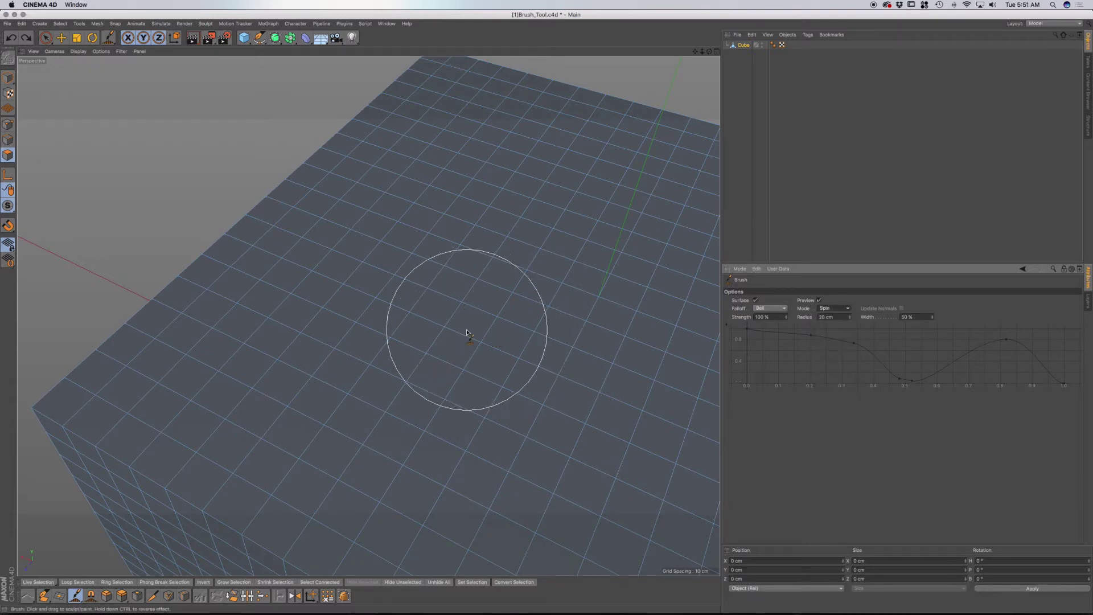
left_click_drag(467, 326, 474, 338)
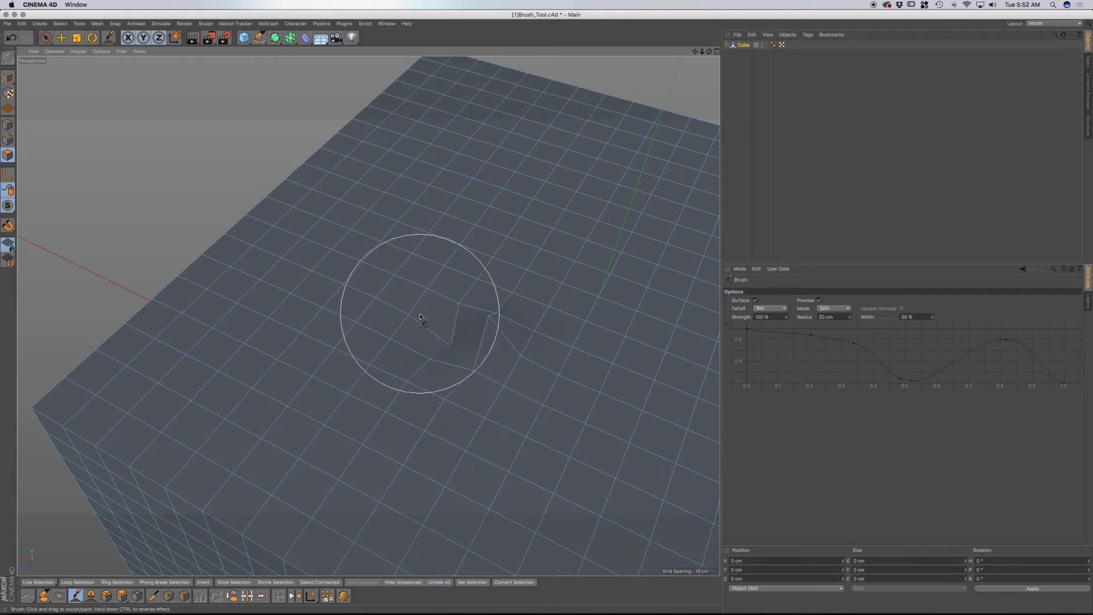
key("super+z")
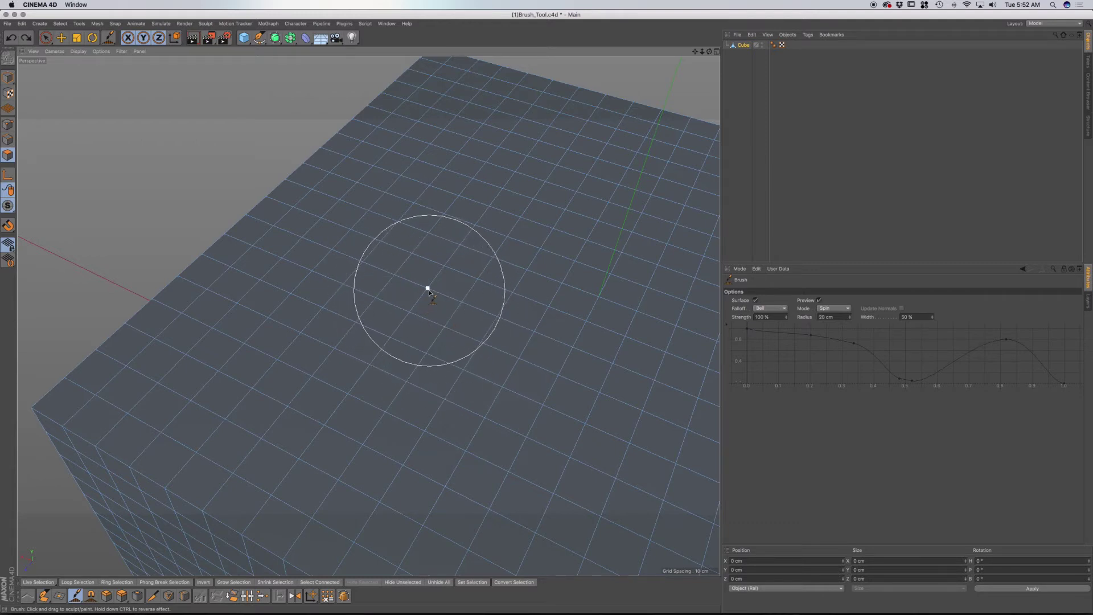
left_click_drag(429, 271, 433, 278)
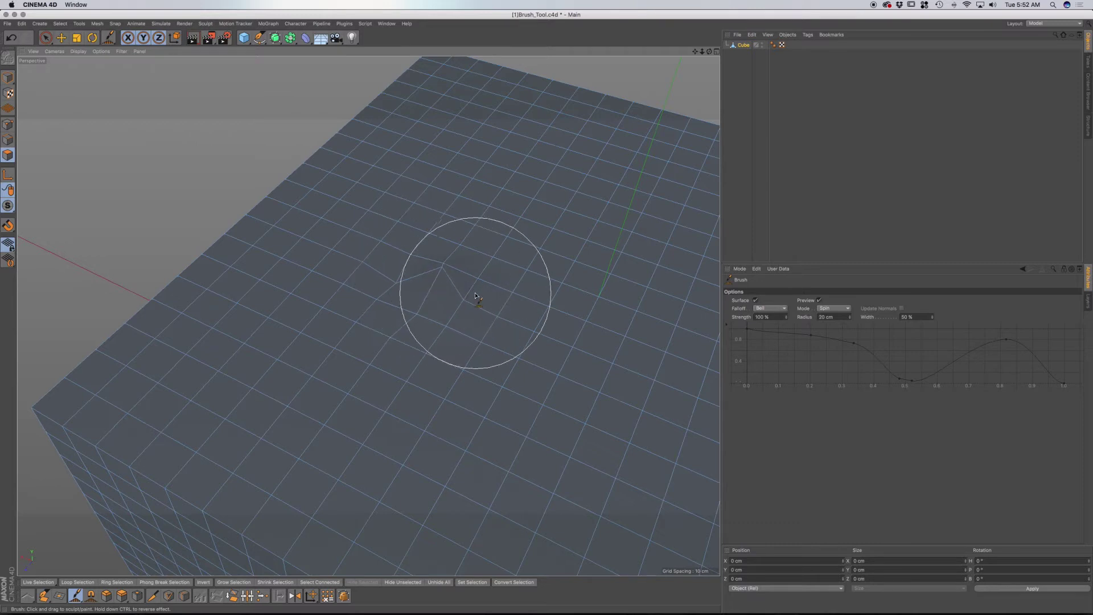
key("super+z")
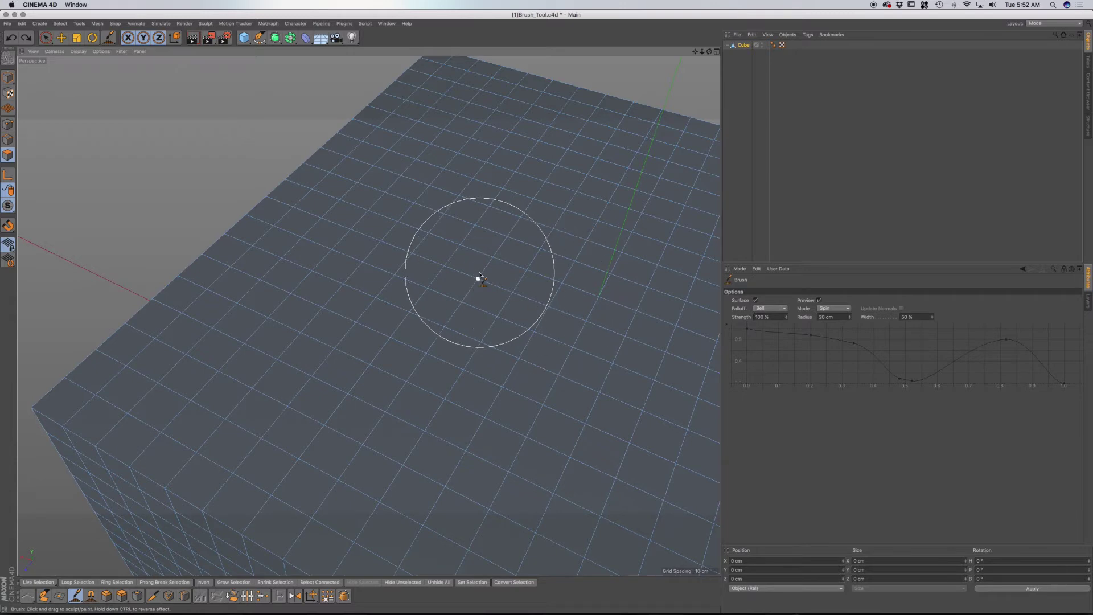
mouse_move(433, 273)
left_mouse_down()
mouse_move(418, 277)
mouse_move(422, 288)
left_mouse_up()
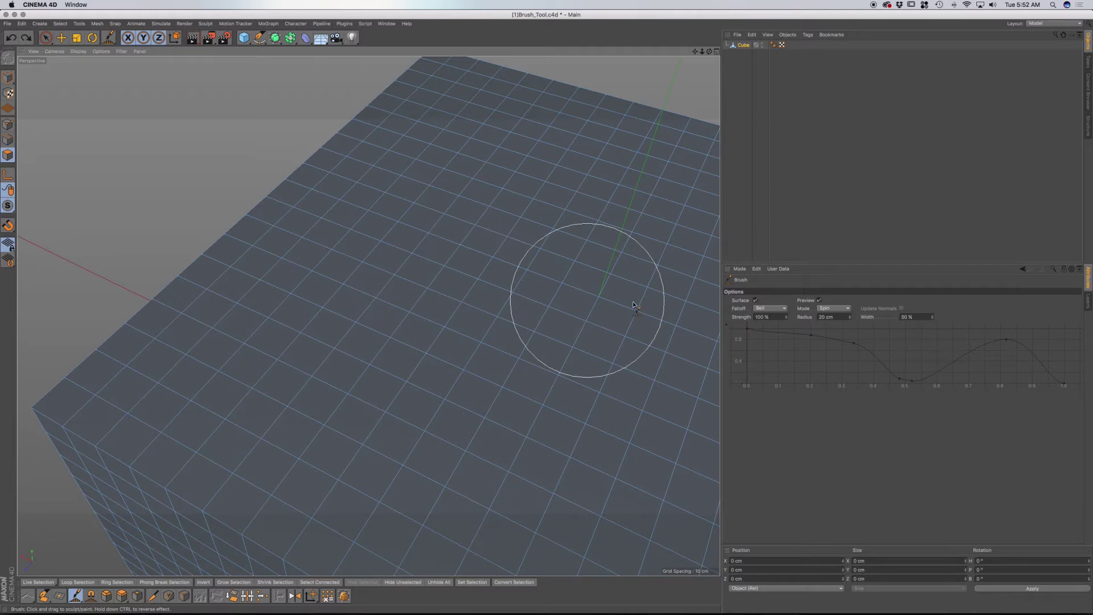
Switch to Smear mode, smear the grid across the cube top, and undo it
left_click(835, 308)
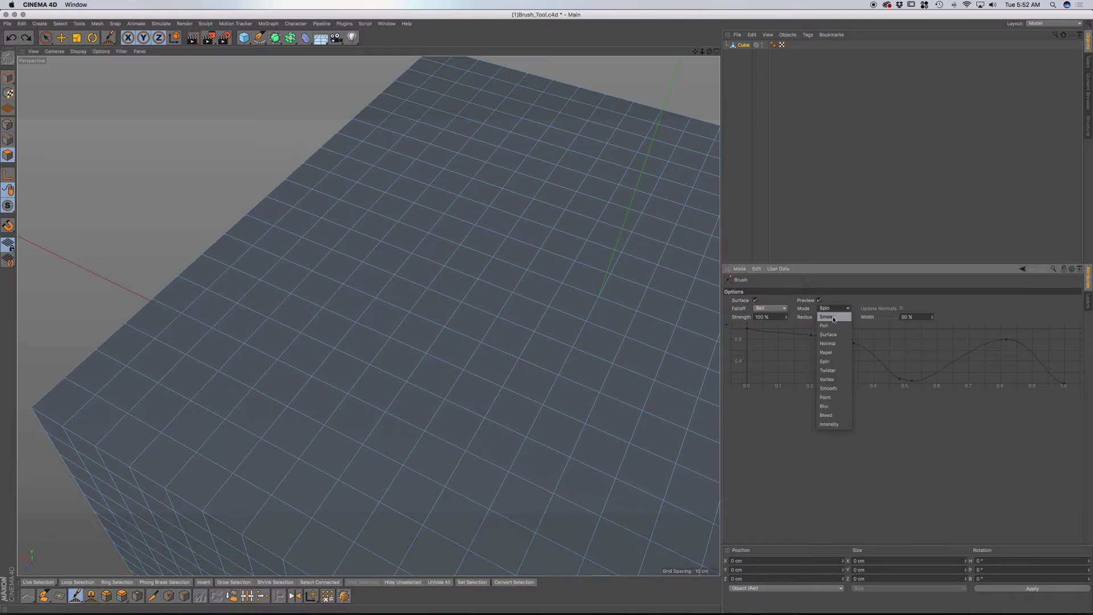
left_click(834, 320)
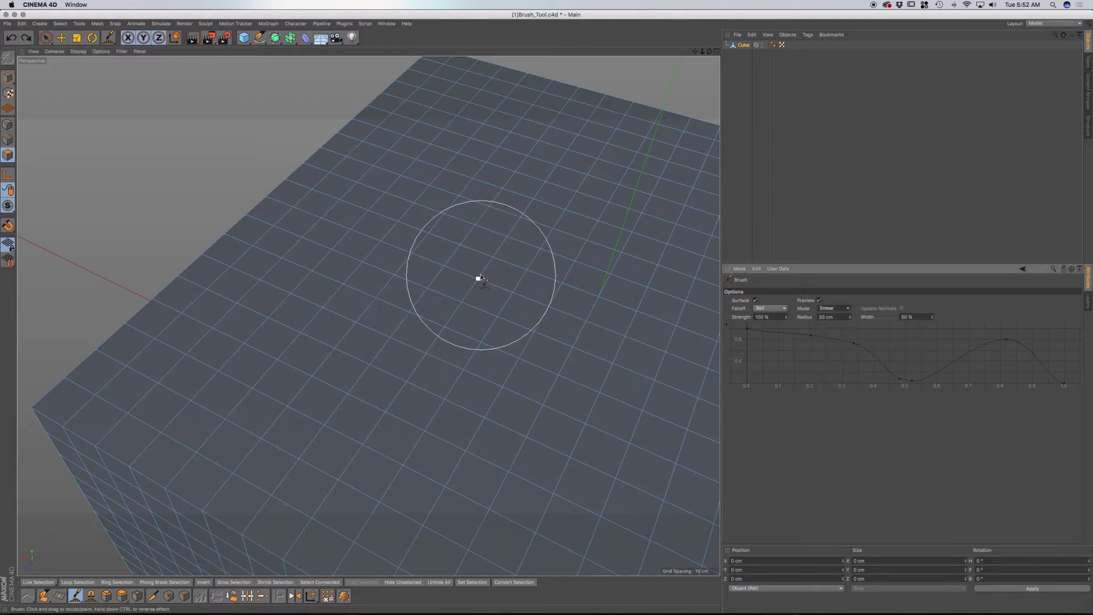
mouse_move(473, 279)
left_mouse_down()
mouse_move(452, 277)
mouse_move(421, 300)
left_mouse_up()
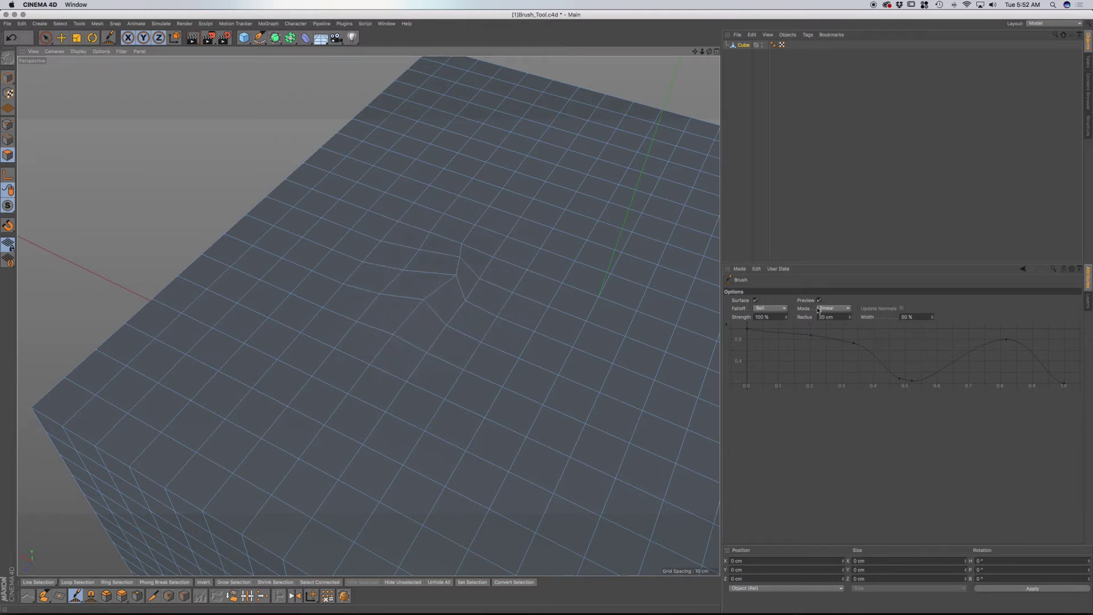
key("super+z")
Pull a trial bulge on the cube top in Pull mode, then undo it
left_click(832, 325)
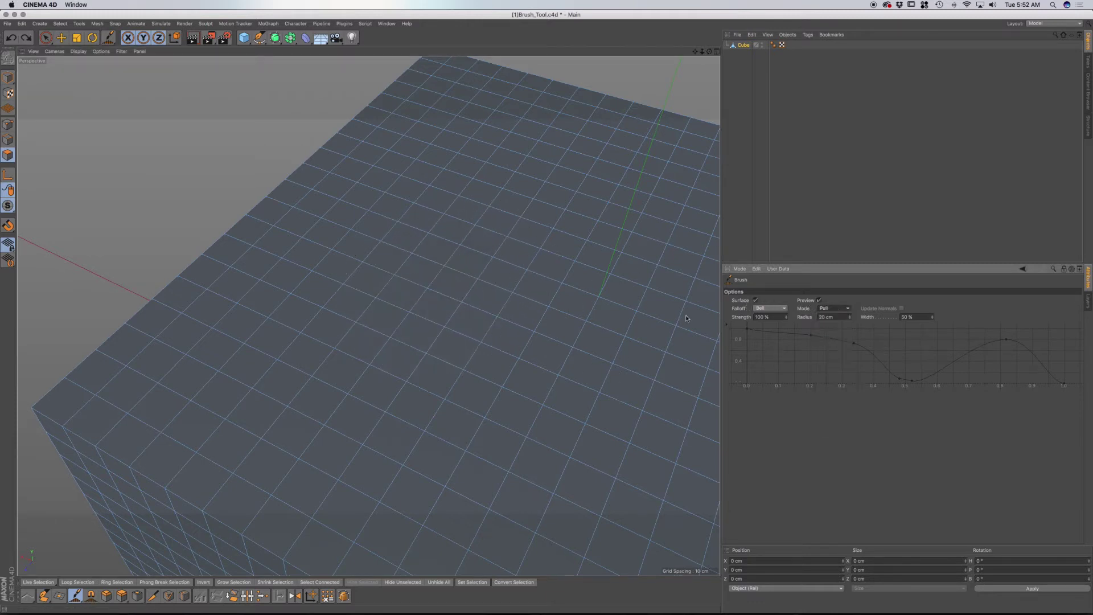
mouse_move(461, 312)
left_mouse_down()
mouse_move(428, 354)
mouse_move(375, 323)
mouse_move(341, 323)
left_mouse_up()
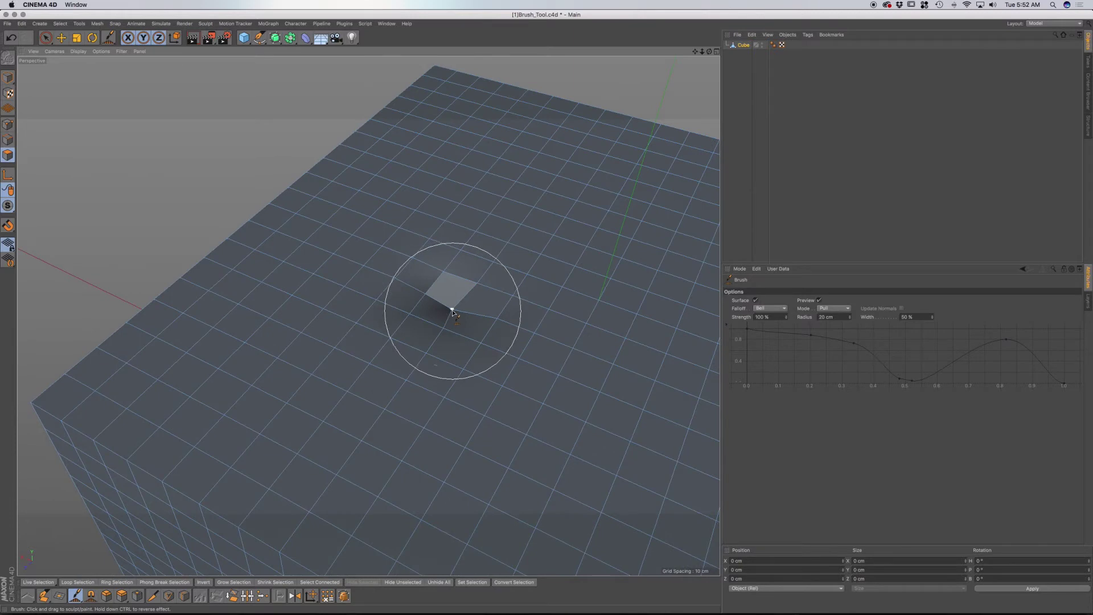
key("super+z")
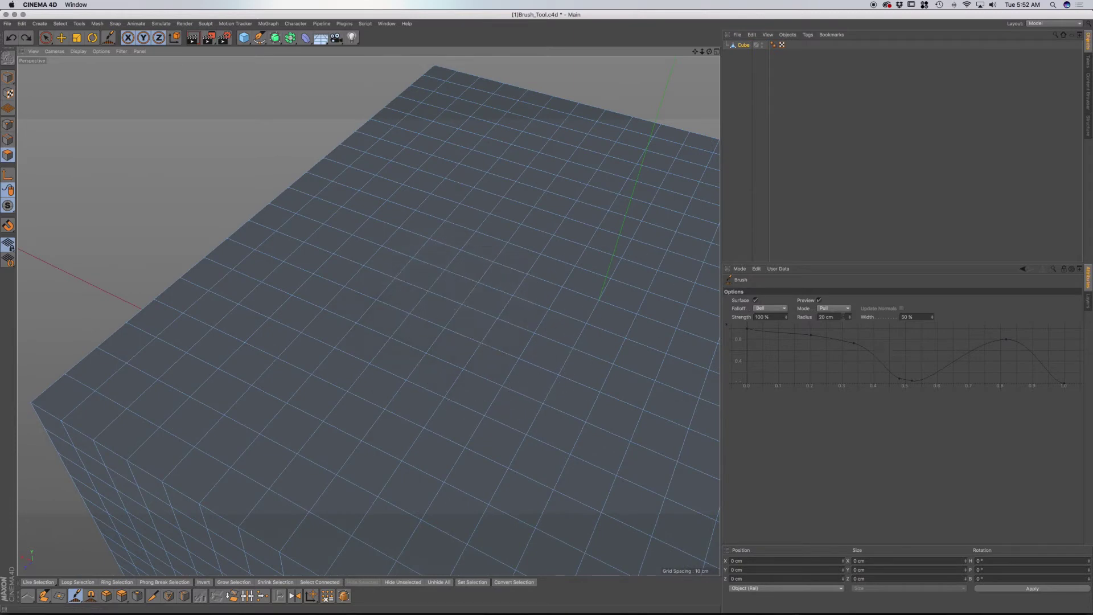
Set Twister mode, twist two swirls into the cube top, and undo both
left_click(841, 310)
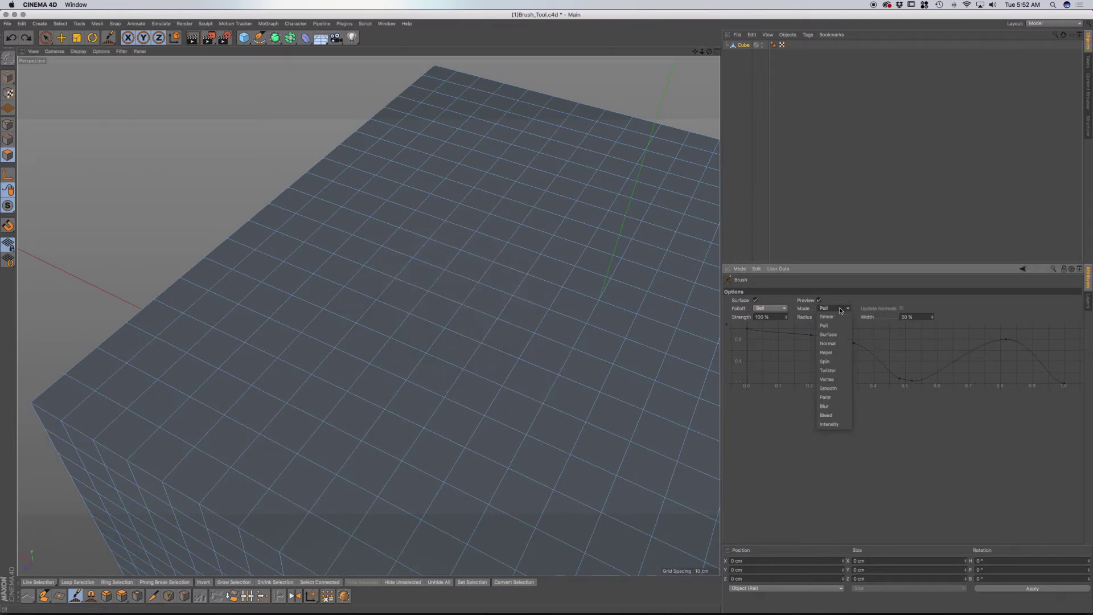
left_click(836, 363)
left_click(837, 370)
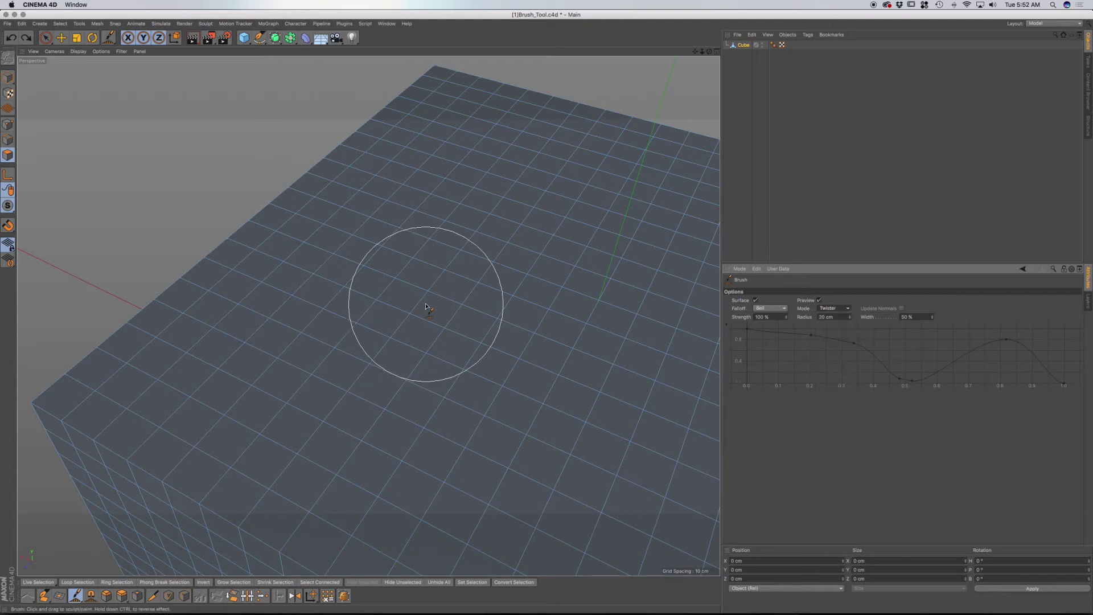
mouse_move(420, 308)
left_mouse_down()
mouse_move(417, 296)
mouse_move(413, 307)
mouse_move(397, 298)
mouse_move(406, 312)
left_mouse_up()
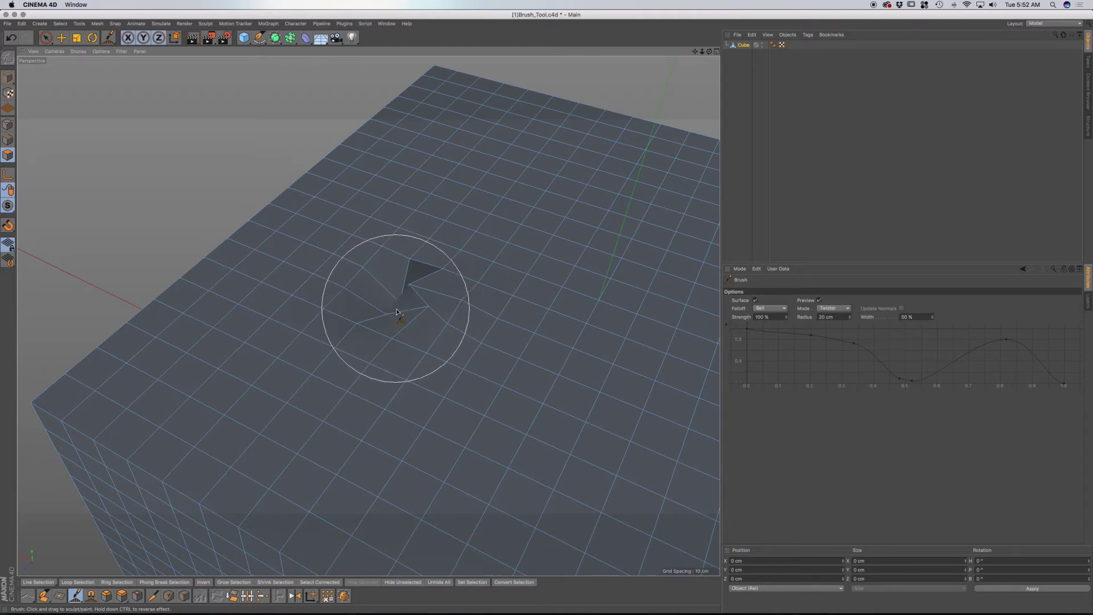
key("super+z")
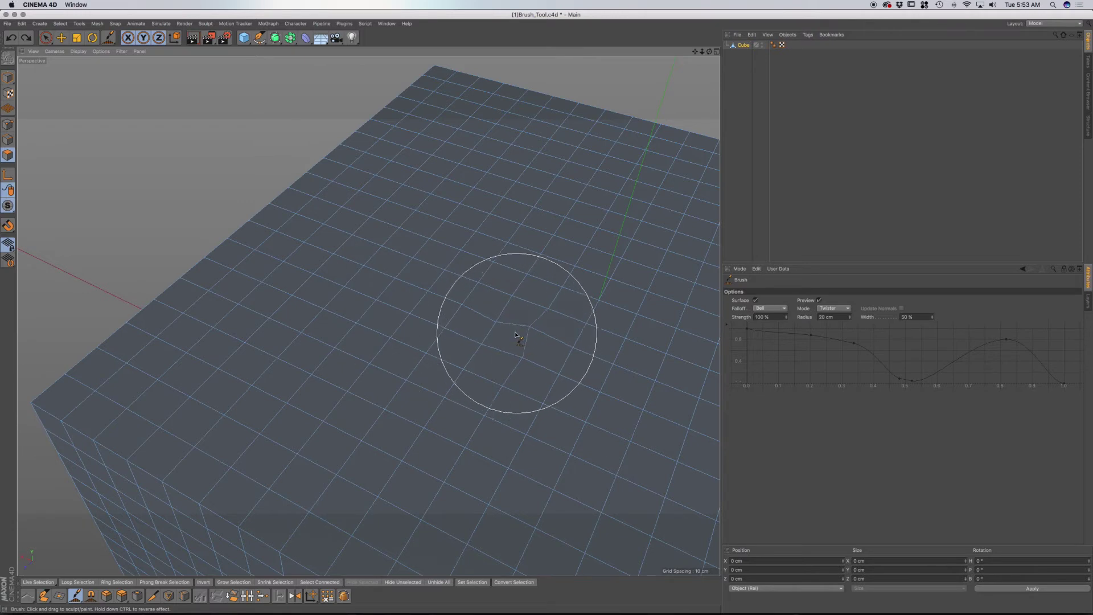
mouse_move(512, 334)
left_mouse_down()
mouse_move(488, 336)
mouse_move(527, 349)
mouse_move(542, 334)
mouse_move(510, 315)
mouse_move(486, 335)
mouse_move(523, 353)
mouse_move(522, 328)
mouse_move(489, 328)
mouse_move(506, 355)
mouse_move(521, 328)
mouse_move(484, 323)
mouse_move(492, 354)
mouse_move(517, 352)
mouse_move(511, 328)
mouse_move(488, 338)
mouse_move(504, 356)
mouse_move(519, 343)
mouse_move(520, 356)
mouse_move(521, 336)
mouse_move(497, 352)
mouse_move(518, 364)
left_mouse_up()
key("super+z")
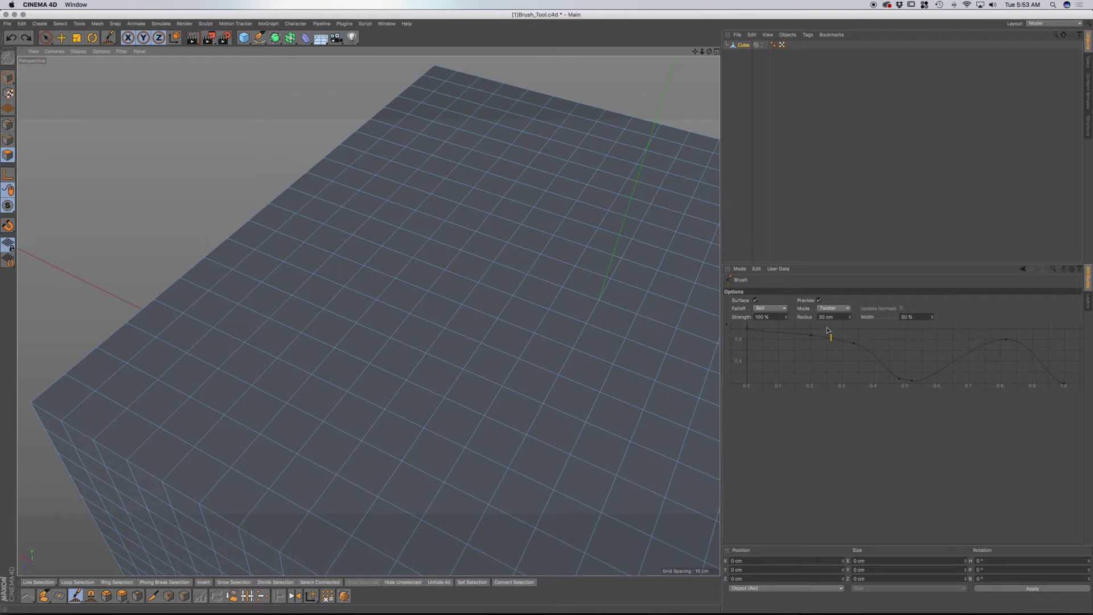
In Vortex mode, raise two twisted fins on the surface and undo each one
left_click(831, 309)
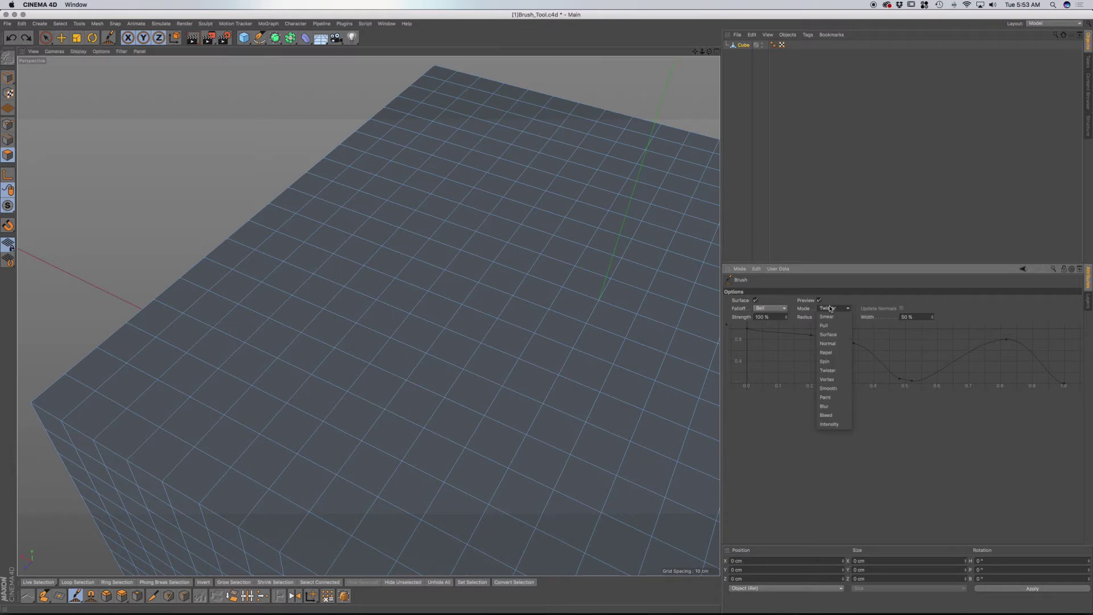
left_click(828, 379)
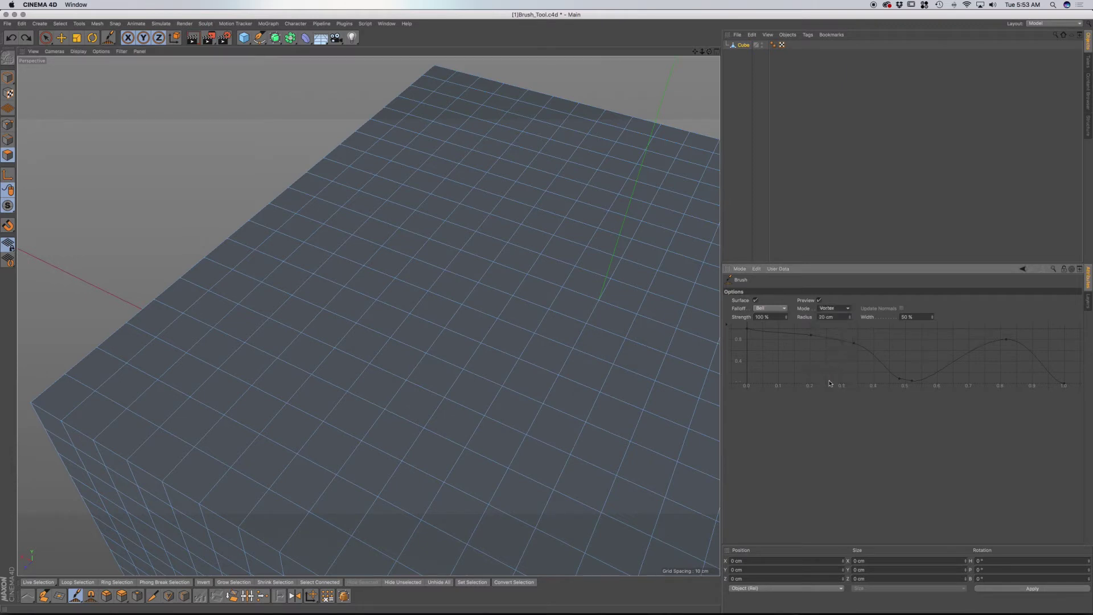
left_click(836, 310)
mouse_move(451, 342)
left_mouse_down()
mouse_move(468, 362)
mouse_move(478, 338)
mouse_move(455, 340)
mouse_move(463, 358)
mouse_move(475, 346)
mouse_move(455, 346)
mouse_move(460, 375)
mouse_move(477, 372)
mouse_move(474, 347)
mouse_move(464, 347)
mouse_move(465, 369)
mouse_move(482, 367)
mouse_move(456, 383)
mouse_move(480, 387)
mouse_move(537, 342)
left_mouse_up()
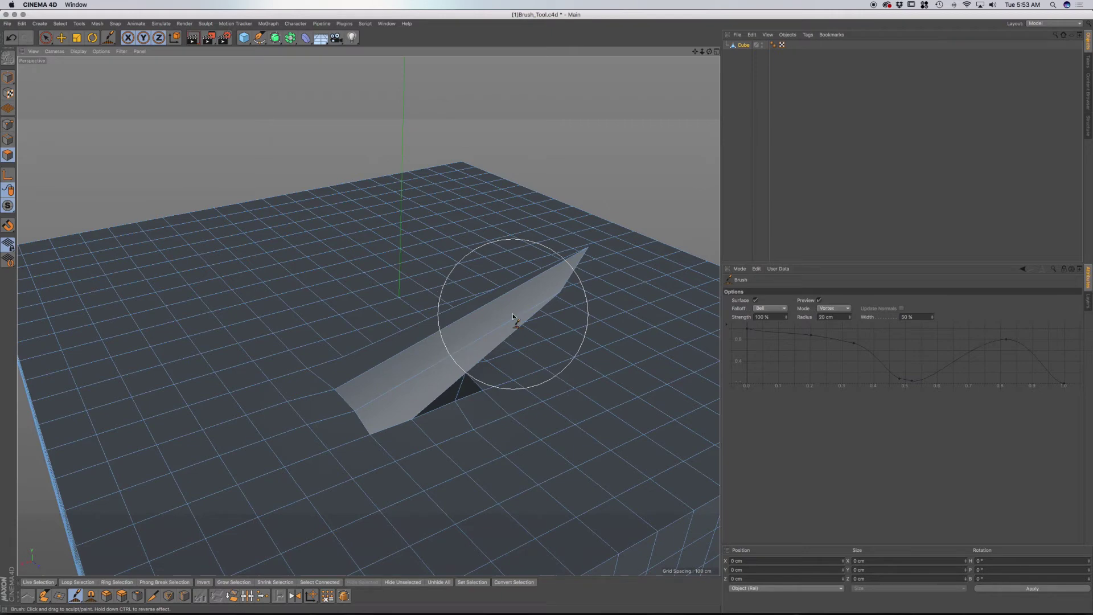
key("super+z")
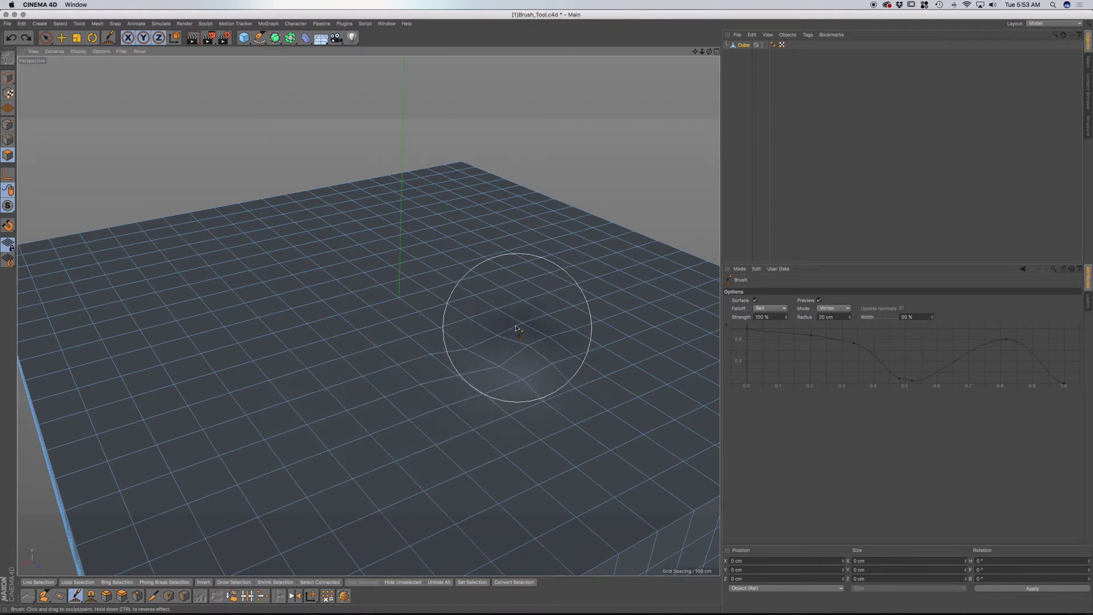
mouse_move(516, 328)
left_mouse_down()
mouse_move(513, 353)
mouse_move(483, 316)
mouse_move(500, 344)
mouse_move(507, 327)
mouse_move(457, 423)
mouse_move(525, 419)
mouse_move(562, 406)
left_mouse_up()
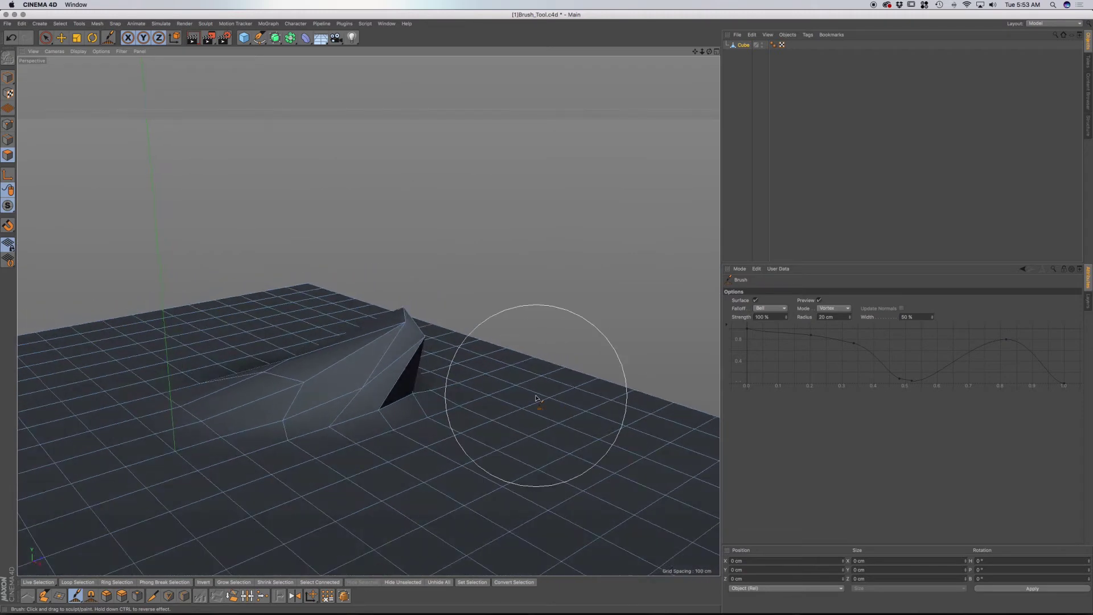
key("super+z")
left_click(831, 309)
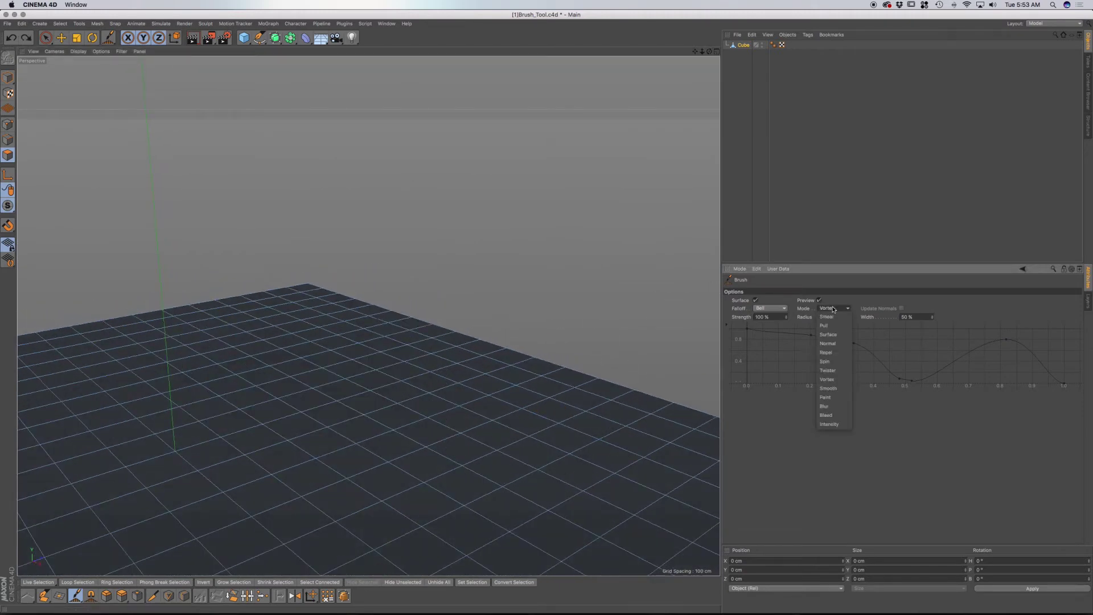
Twist a deep fold into the cube top with the Twister brush mode
left_click(828, 389)
mouse_move(300, 411)
left_mouse_down("alt")
mouse_move(364, 328)
mouse_move(288, 361)
mouse_move(307, 365)
left_mouse_up("alt")
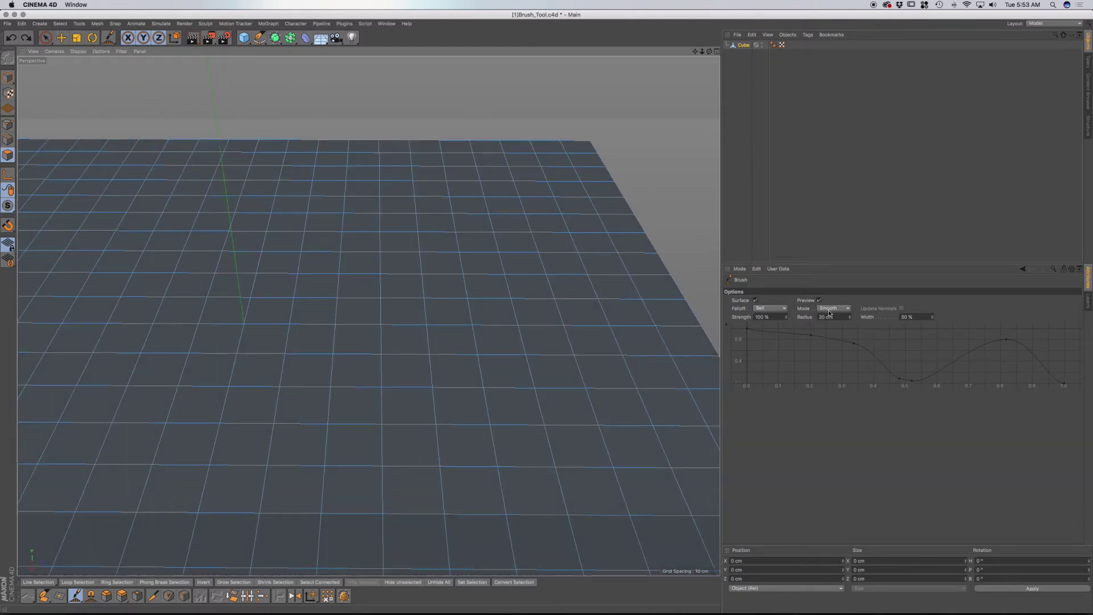
left_click(830, 309)
left_click(826, 371)
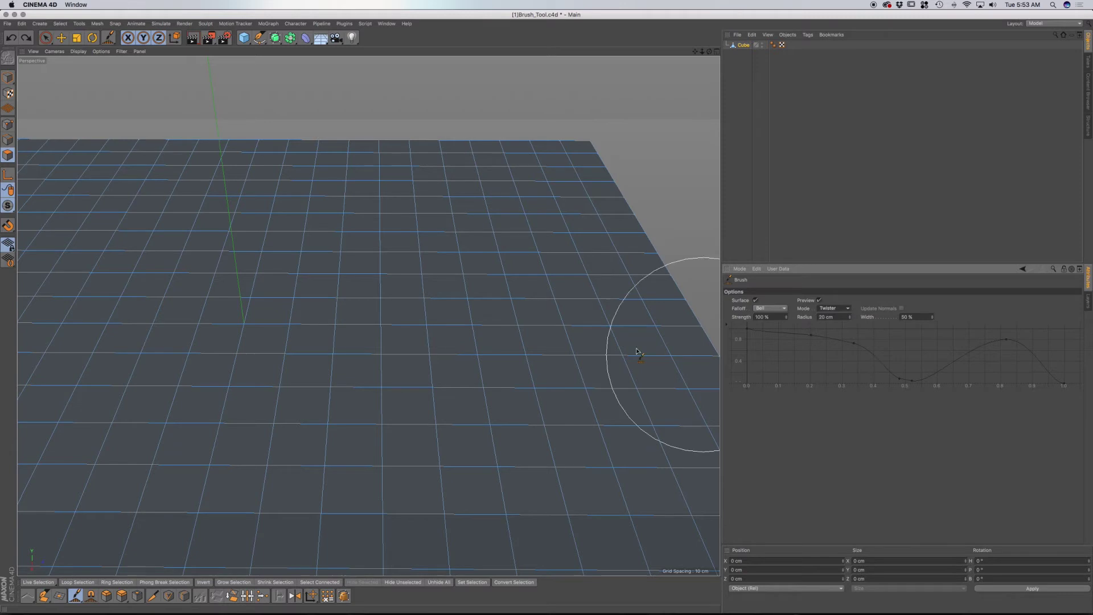
mouse_move(313, 333)
left_mouse_down()
mouse_move(239, 310)
mouse_move(320, 308)
mouse_move(327, 366)
mouse_move(298, 335)
mouse_move(408, 325)
mouse_move(374, 386)
mouse_move(386, 439)
mouse_move(422, 459)
mouse_move(463, 447)
left_mouse_up()
Smooth the fold's creases down to a gentle ripple, then zoom out to the whole cube
left_click(832, 310)
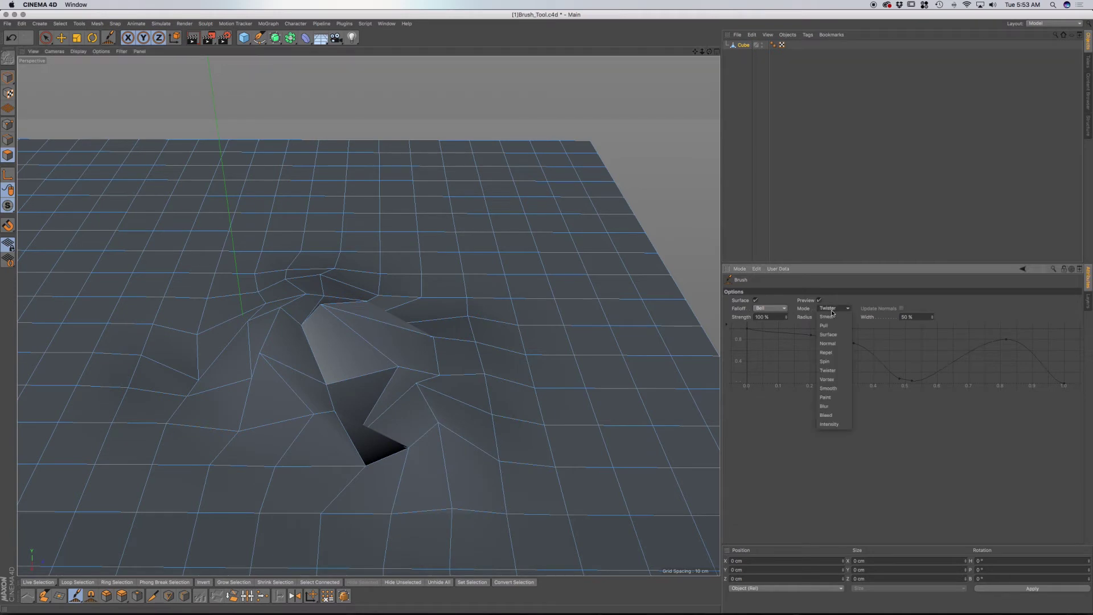
left_click(830, 389)
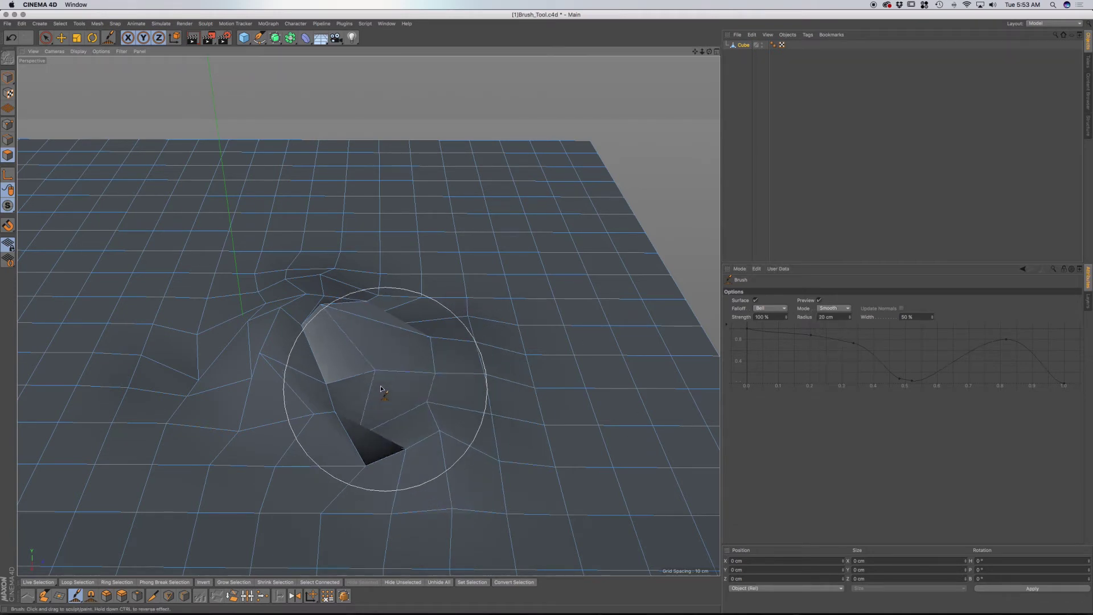
mouse_move(378, 390)
left_mouse_down()
mouse_move(227, 346)
mouse_move(222, 361)
mouse_move(301, 354)
left_mouse_up()
mouse_move(354, 325)
left_mouse_down()
mouse_move(393, 314)
mouse_move(424, 408)
mouse_move(404, 440)
mouse_move(440, 459)
mouse_move(283, 452)
mouse_move(414, 440)
mouse_move(294, 333)
left_mouse_up()
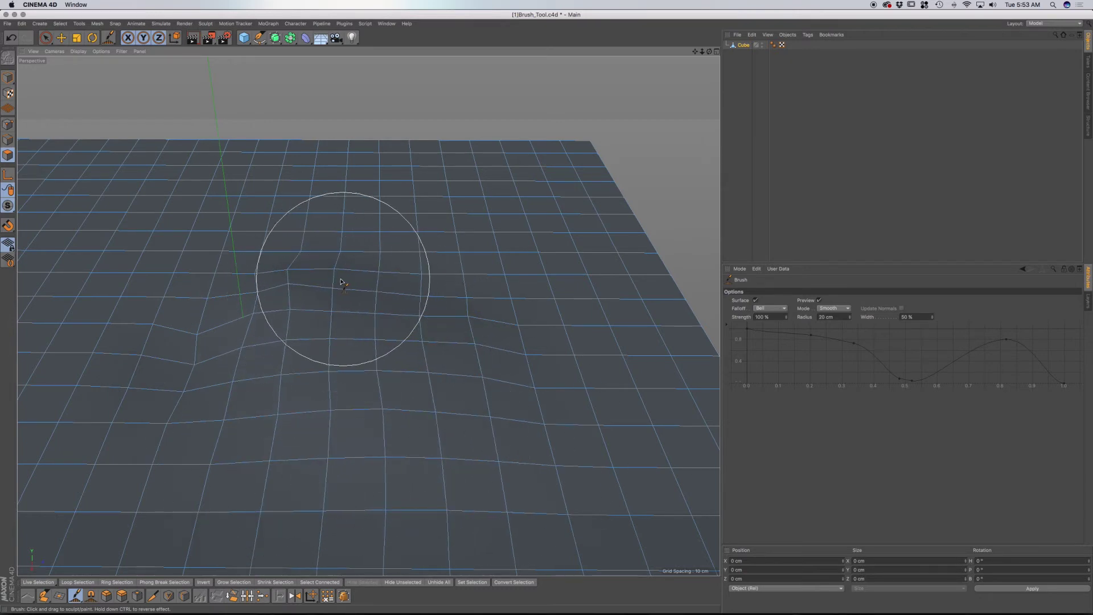
mouse_move(342, 282)
left_mouse_down()
mouse_move(232, 342)
mouse_move(274, 323)
left_mouse_up()
mouse_move(434, 306)
left_mouse_down()
mouse_move(491, 286)
mouse_move(342, 292)
mouse_move(293, 275)
mouse_move(352, 289)
mouse_move(378, 276)
mouse_move(377, 307)
left_mouse_up()
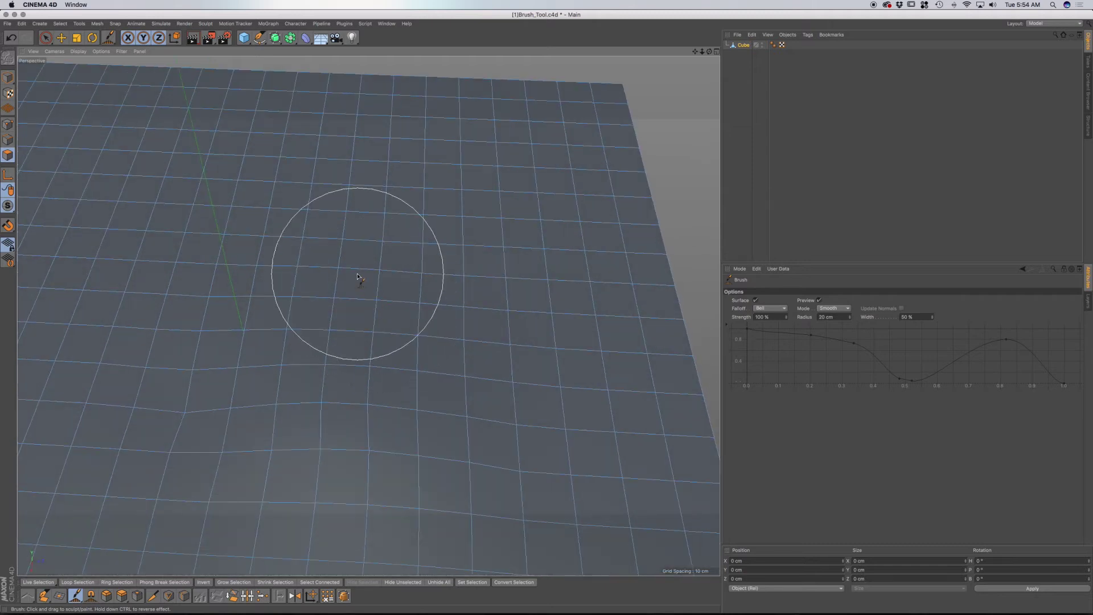
mouse_move(291, 325)
left_mouse_down()
mouse_move(184, 415)
mouse_move(199, 421)
left_mouse_up()
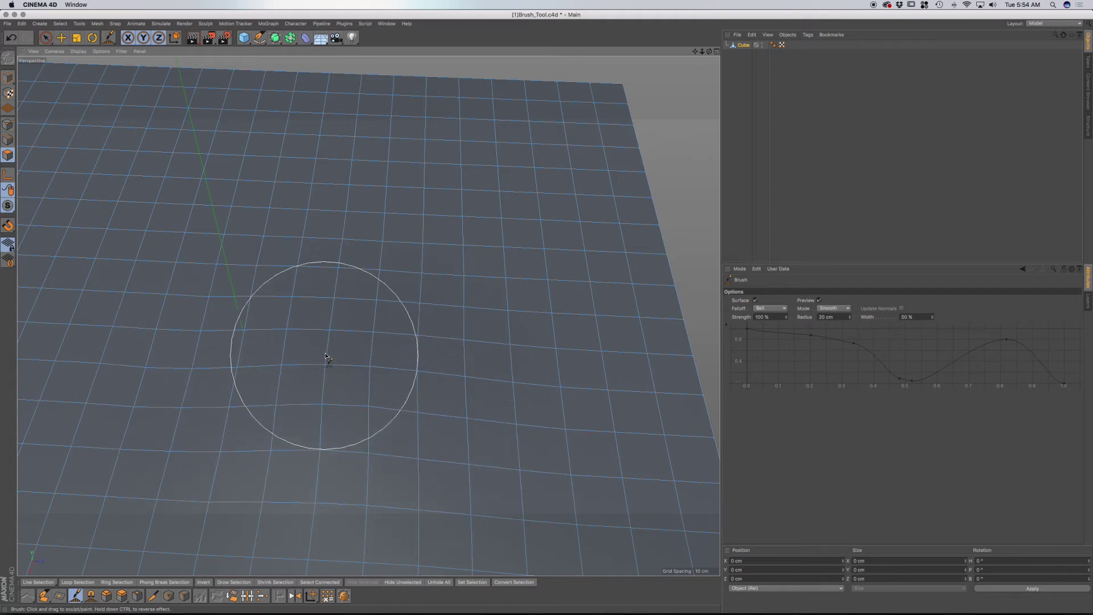
left_click_drag(319, 367, 368, 315, "alt")
scroll(317, 305, "down", 5)
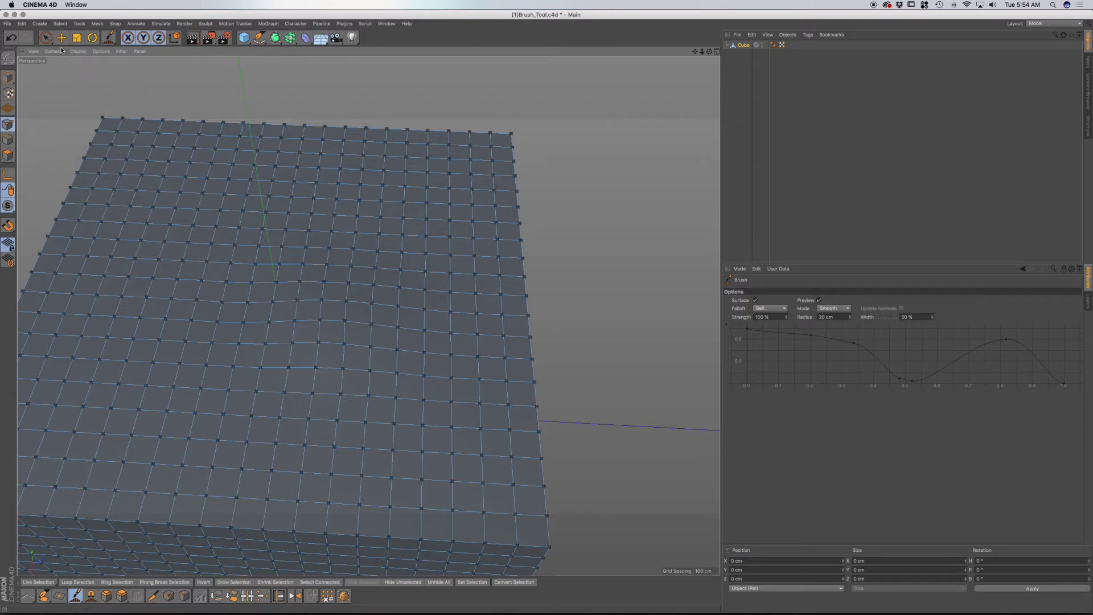
Live-select a small patch of points on the cube top, then return to the Brush tool
left_click(45, 38)
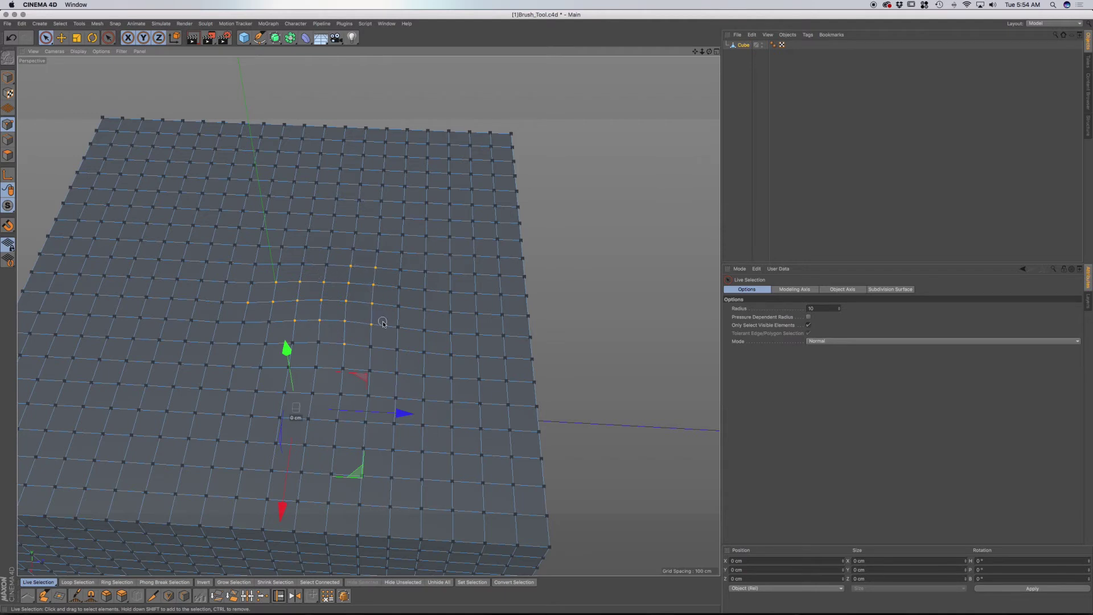
left_click_drag(369, 353, 371, 355)
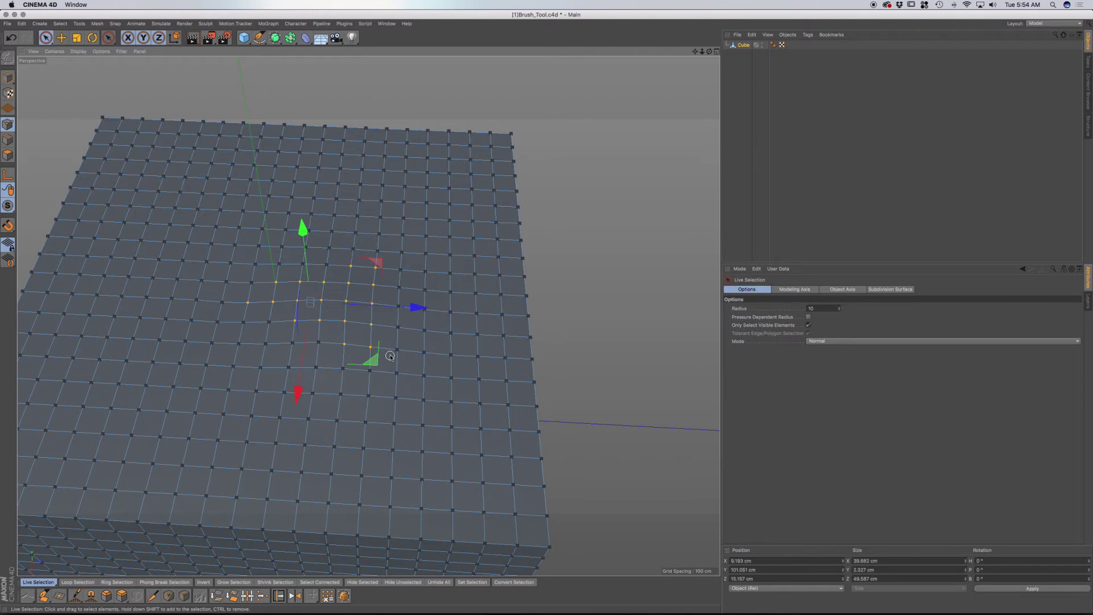
key("m")
key("c")
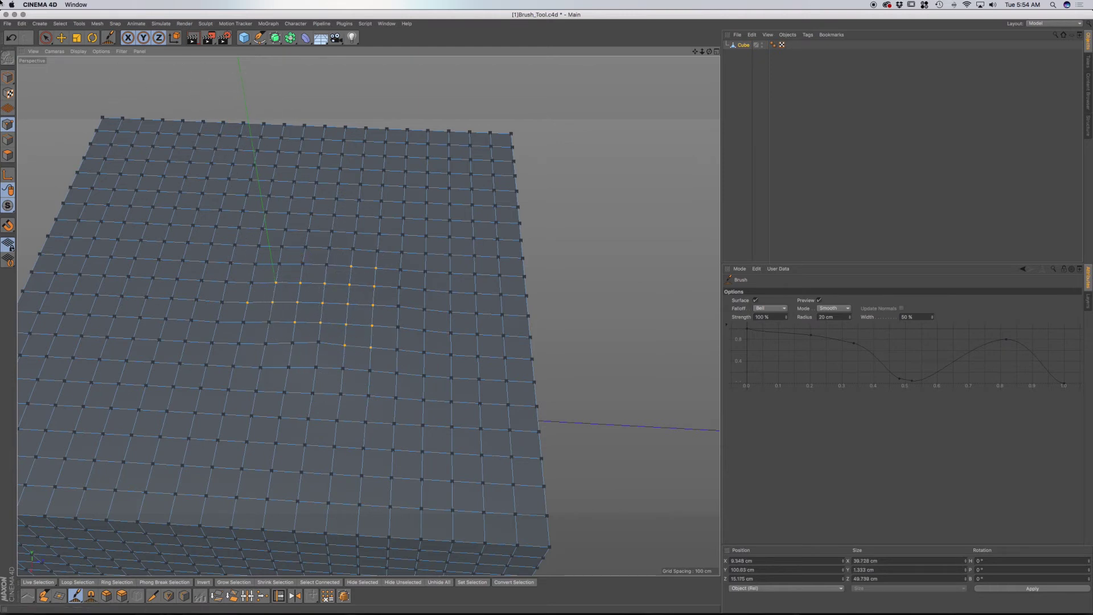
Twist the selected patch into a deep fold, then smooth it to a slight wave
left_click(836, 308)
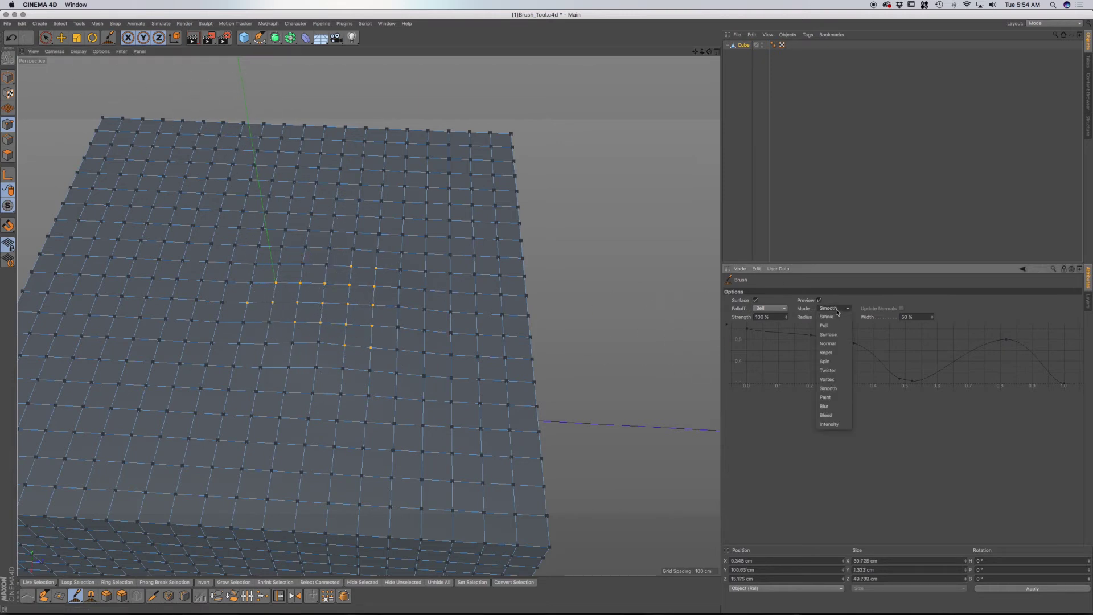
left_click(833, 372)
left_click_drag(392, 359, 368, 336)
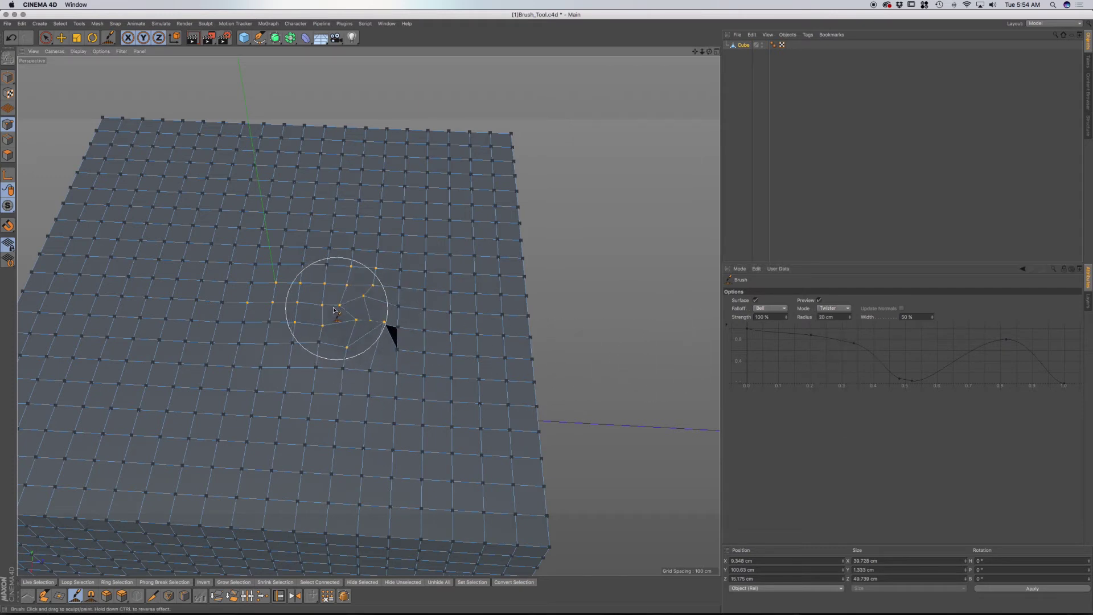
mouse_move(333, 309)
left_mouse_down()
mouse_move(273, 298)
mouse_move(355, 311)
mouse_move(339, 360)
left_mouse_up()
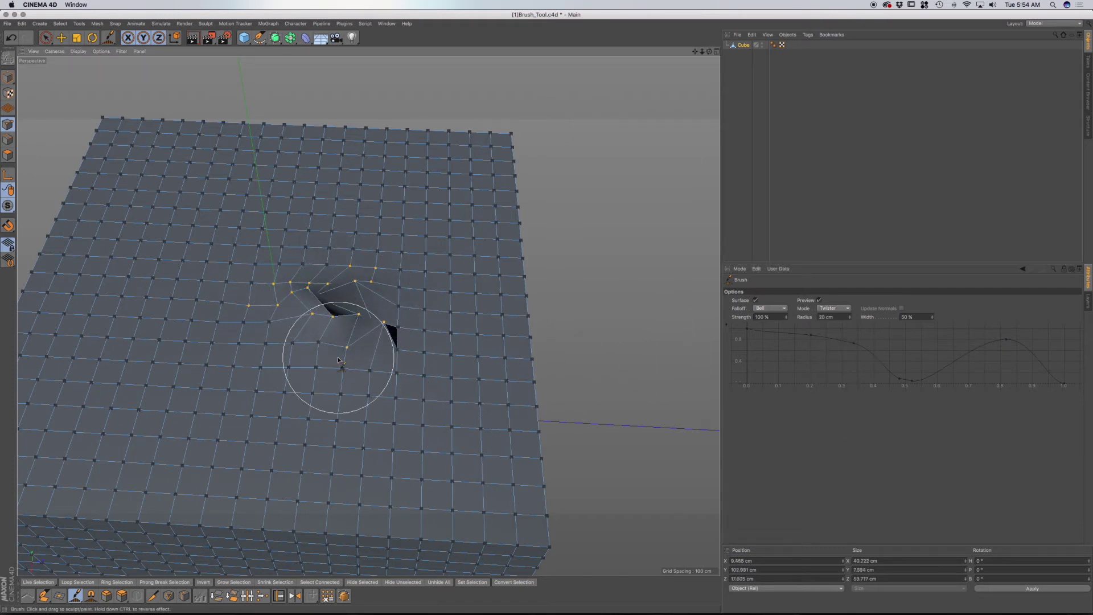
left_click(820, 313)
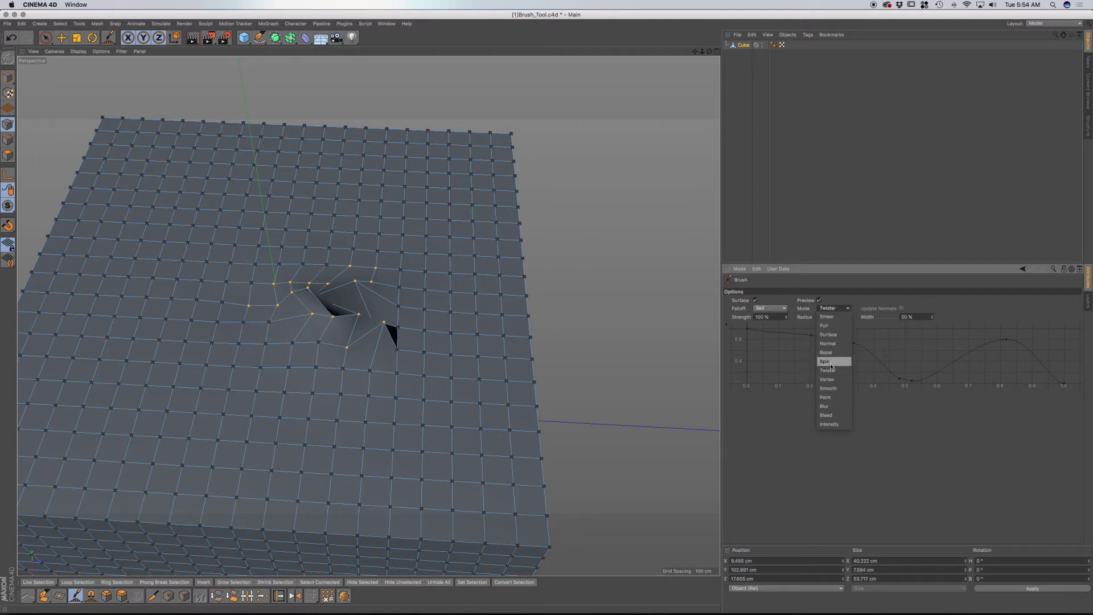
left_click(833, 383)
mouse_move(334, 311)
left_mouse_down()
mouse_move(349, 317)
mouse_move(300, 308)
mouse_move(356, 299)
mouse_move(351, 283)
mouse_move(374, 334)
mouse_move(384, 316)
left_mouse_up()
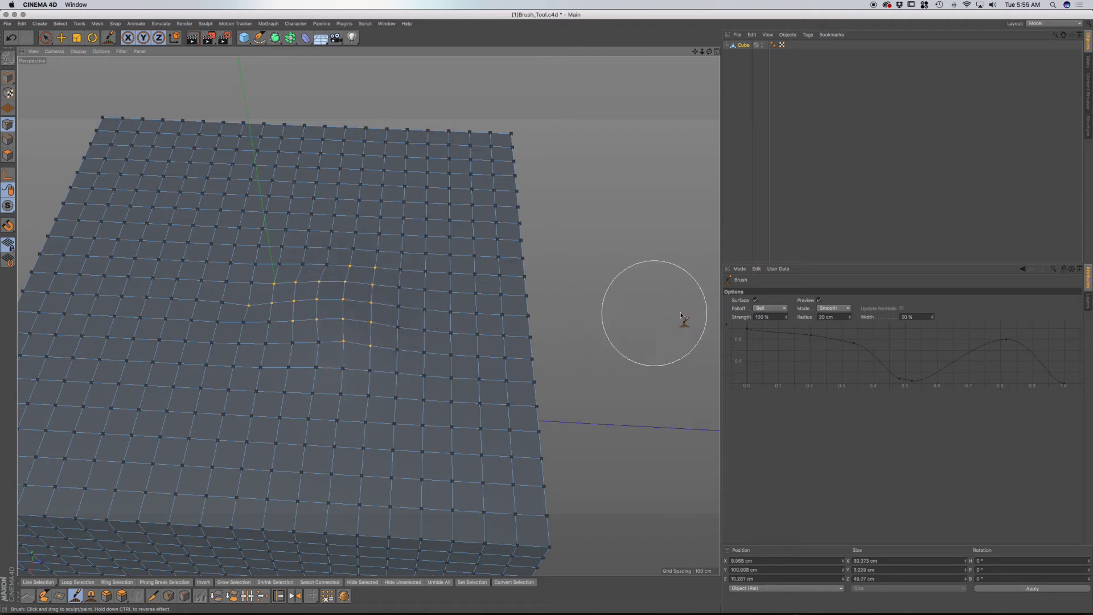
Paint a soft weight patch on the cube top in Paint mode, then check the Vertex Map tag
left_click(7, 155)
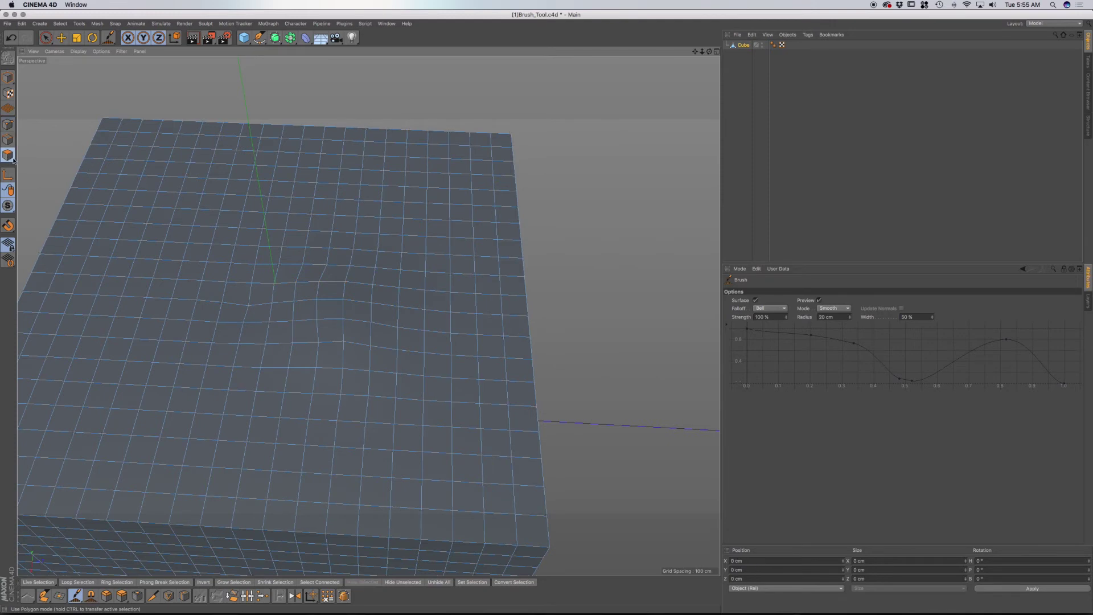
left_click(844, 310)
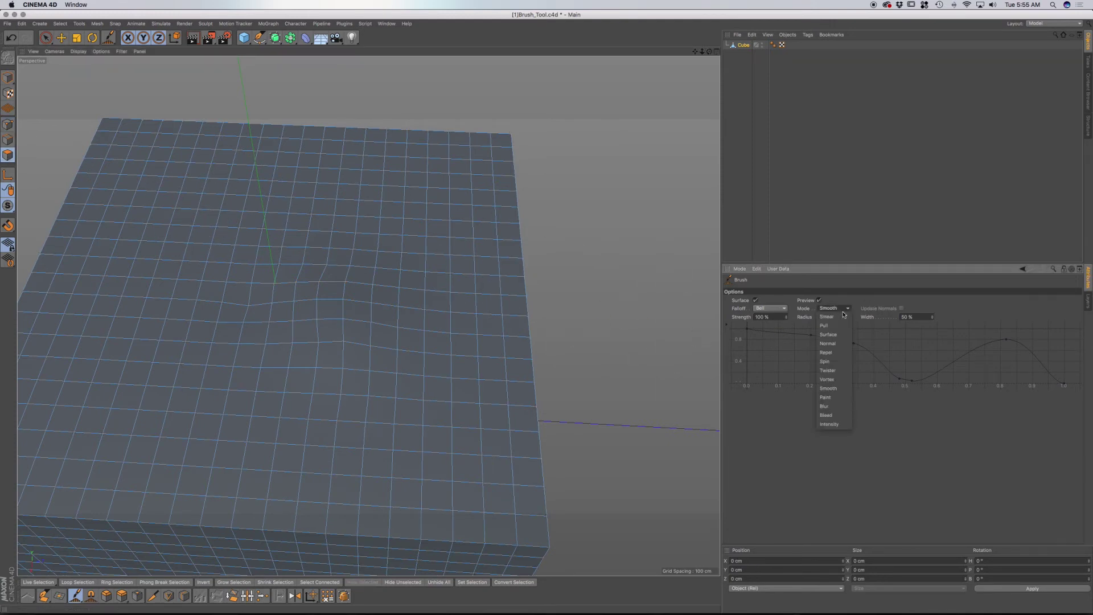
left_click(837, 398)
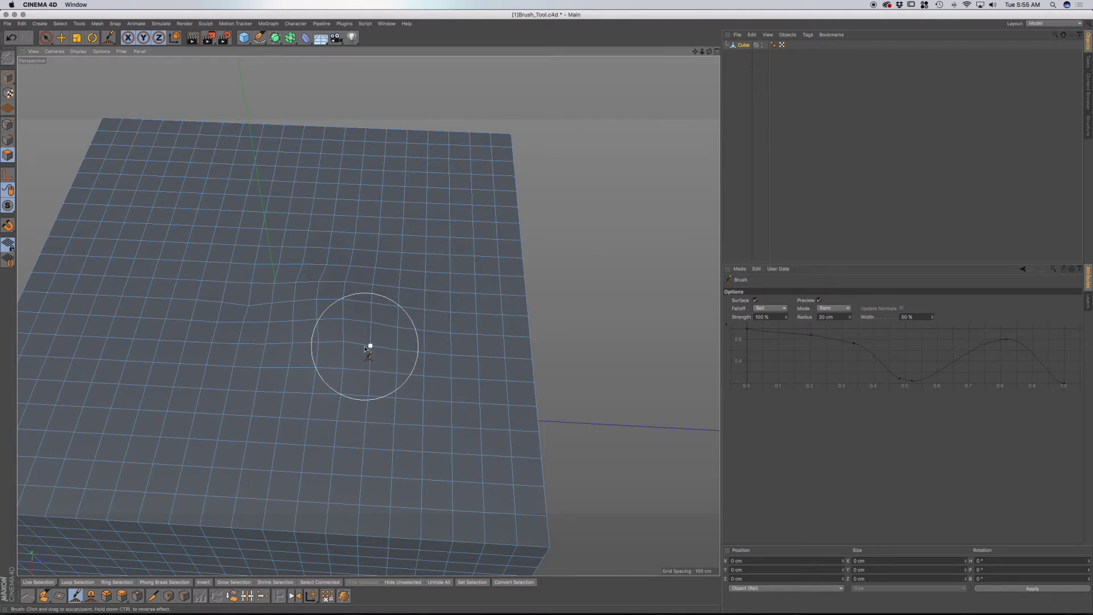
mouse_move(366, 342)
left_mouse_down()
mouse_move(370, 363)
mouse_move(393, 345)
mouse_move(371, 296)
mouse_move(371, 261)
mouse_move(404, 242)
mouse_move(369, 232)
mouse_move(386, 239)
left_mouse_up()
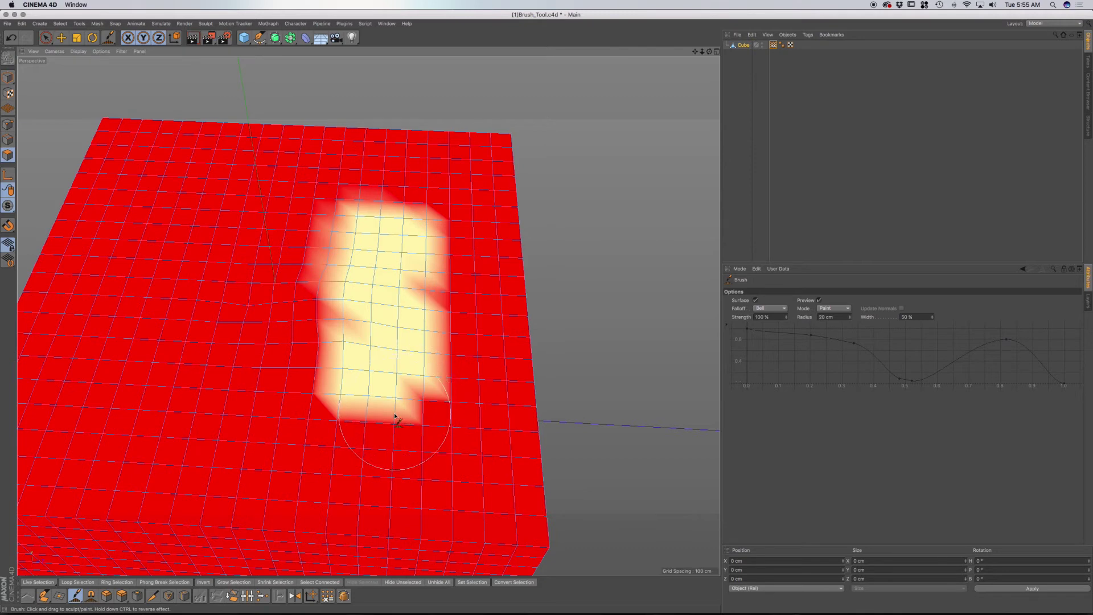
left_click(774, 46)
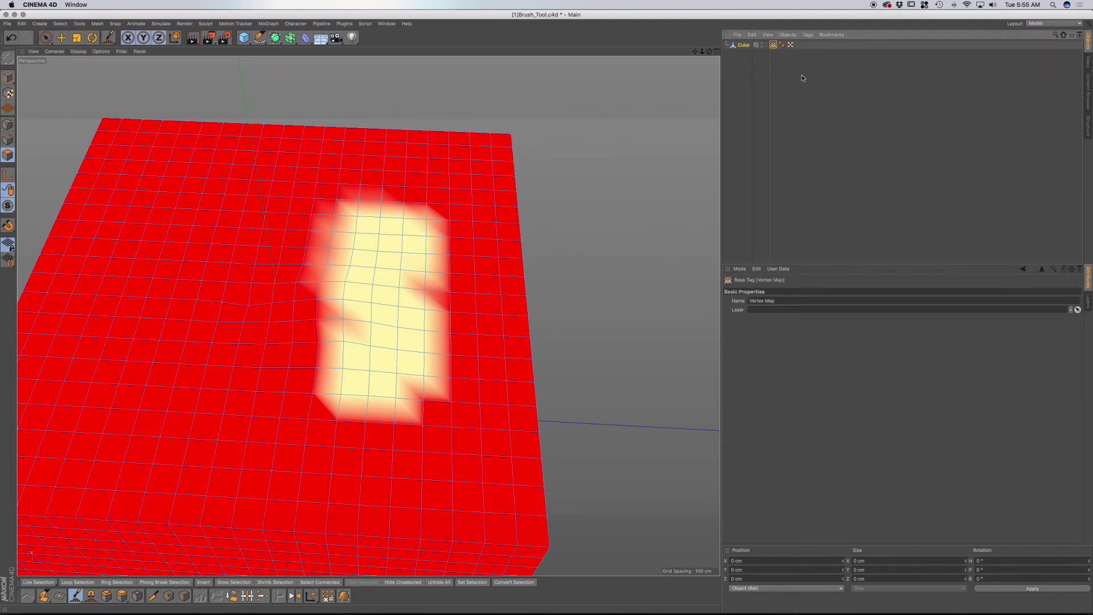
left_click(573, 279)
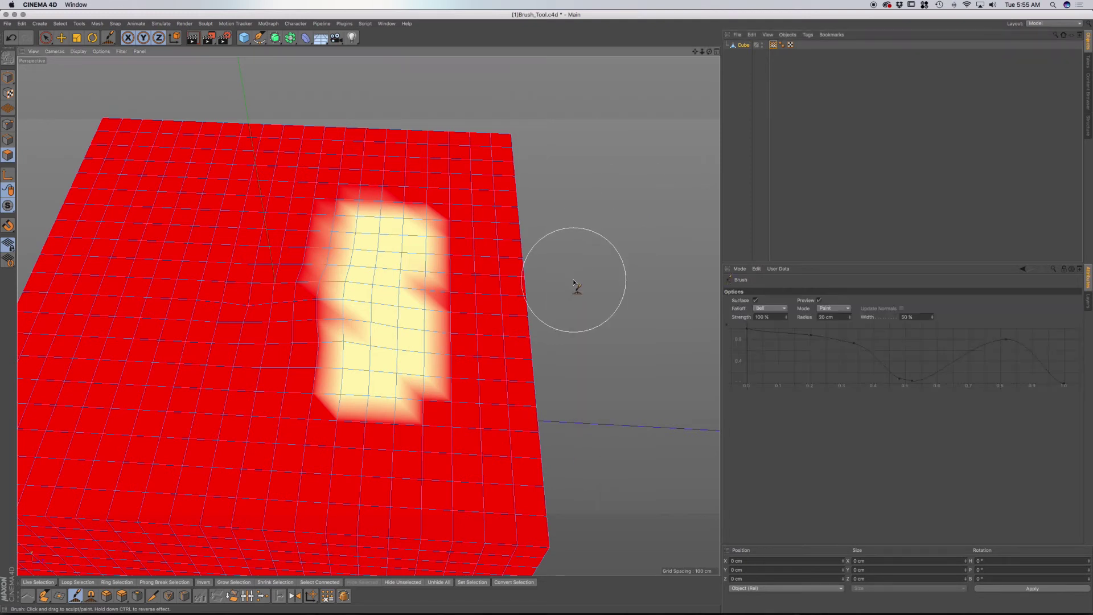
Switch the brush to Blur mode and soften the painted patch's lower edge
left_click(841, 309)
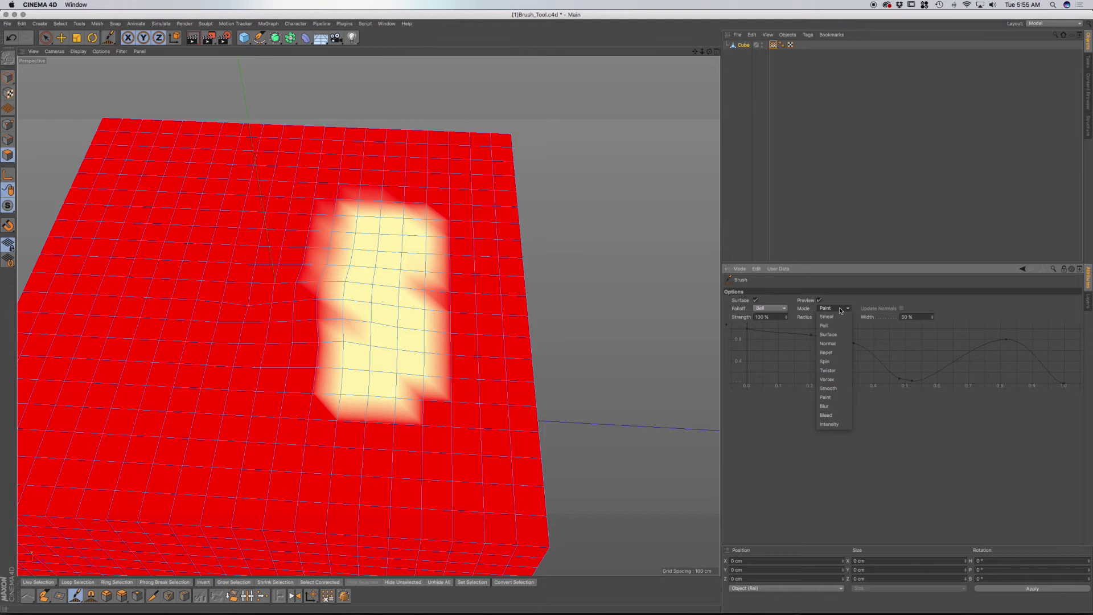
left_click(830, 408)
mouse_move(464, 410)
left_mouse_down()
mouse_move(409, 403)
mouse_move(418, 400)
mouse_move(399, 419)
mouse_move(430, 416)
mouse_move(456, 392)
mouse_move(396, 407)
mouse_move(448, 362)
mouse_move(387, 430)
mouse_move(439, 401)
mouse_move(450, 368)
mouse_move(461, 383)
mouse_move(444, 347)
mouse_move(383, 412)
mouse_move(351, 422)
mouse_move(374, 417)
mouse_move(357, 421)
mouse_move(370, 435)
mouse_move(364, 449)
mouse_move(357, 438)
mouse_move(408, 445)
left_mouse_up()
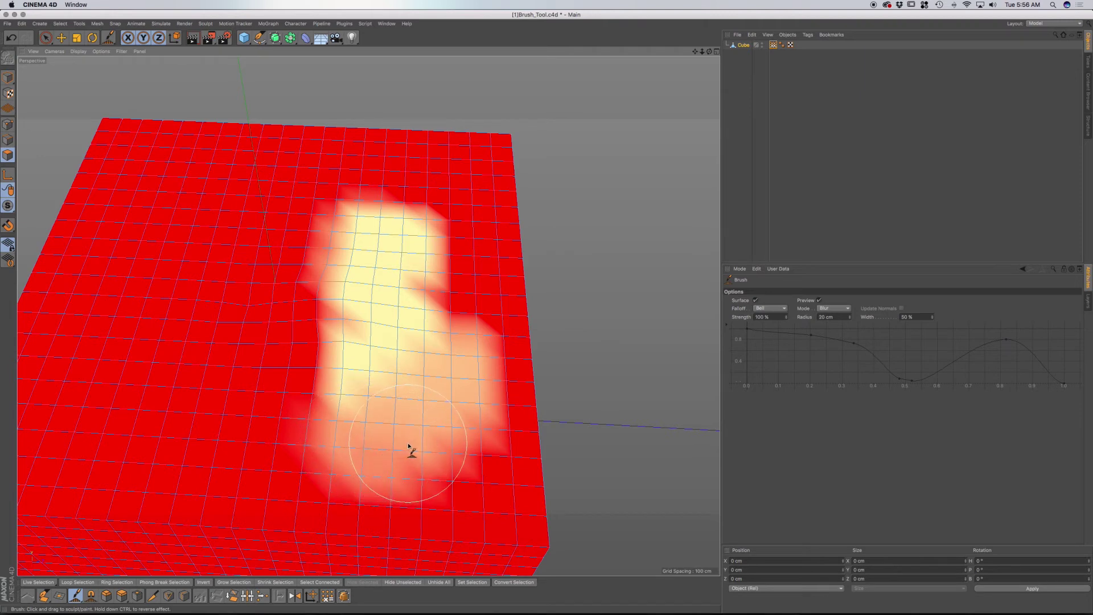
Switch the brush to Bleed mode and smear the cream paint leftward into the red
left_click(847, 308)
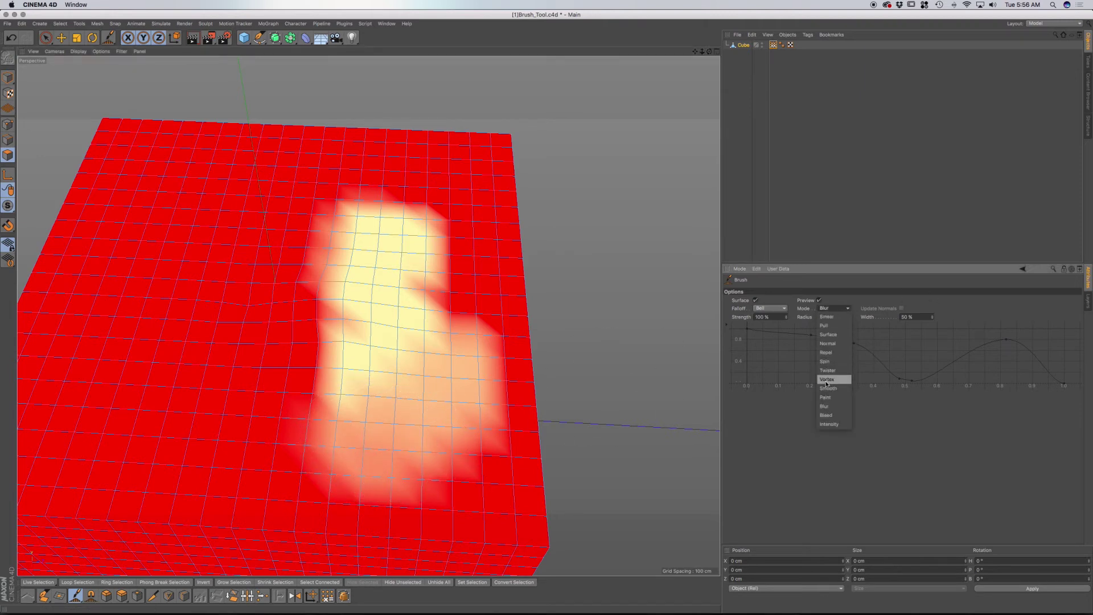
left_click(835, 415)
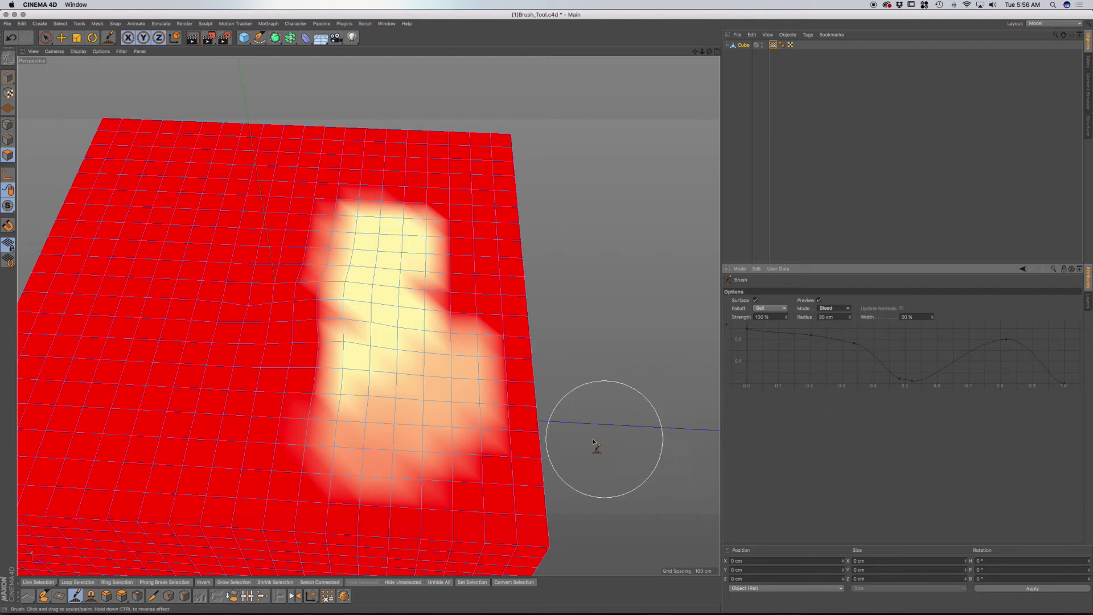
mouse_move(317, 421)
left_mouse_down()
mouse_move(286, 419)
mouse_move(314, 404)
mouse_move(329, 428)
mouse_move(302, 436)
mouse_move(322, 425)
mouse_move(313, 434)
mouse_move(325, 428)
mouse_move(322, 440)
mouse_move(274, 423)
mouse_move(294, 390)
mouse_move(248, 385)
mouse_move(257, 376)
mouse_move(268, 407)
mouse_move(266, 385)
mouse_move(251, 379)
mouse_move(262, 366)
mouse_move(271, 392)
mouse_move(246, 371)
mouse_move(229, 436)
left_mouse_up()
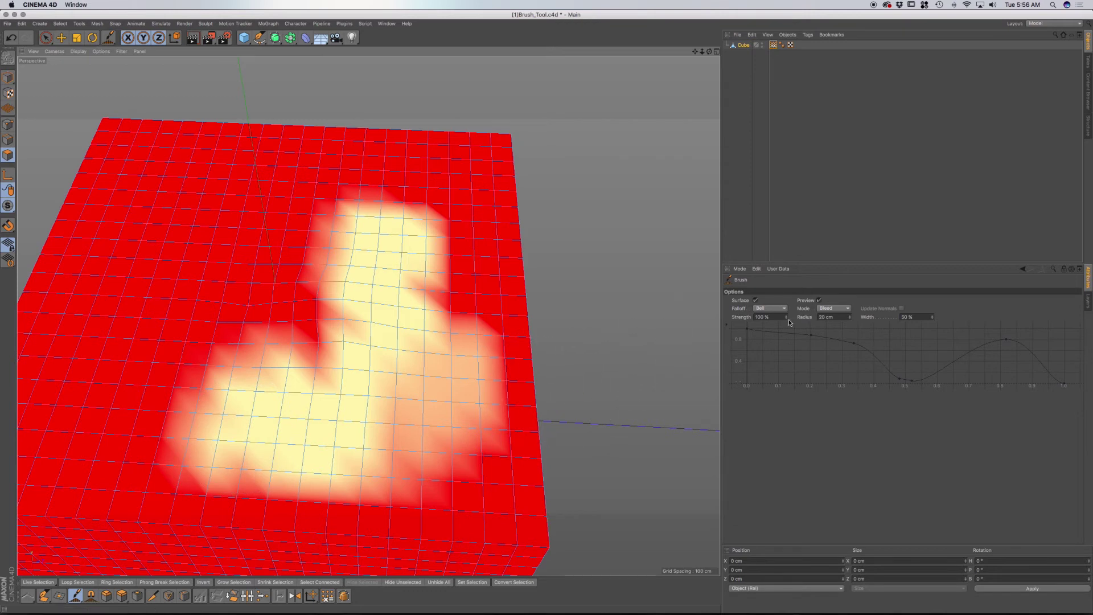
Set the brush to Intensity and paint full-strength weight across the left and lower-right areas
left_click(836, 310)
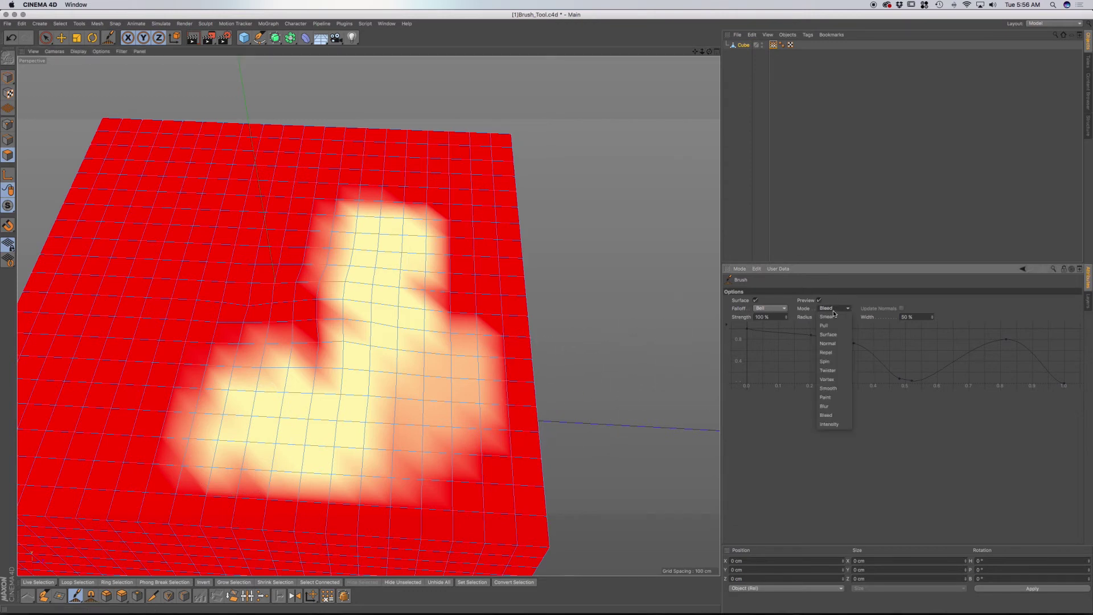
left_click(823, 424)
mouse_move(233, 378)
left_mouse_down()
mouse_move(252, 378)
mouse_move(227, 364)
mouse_move(249, 356)
mouse_move(268, 369)
mouse_move(295, 355)
left_mouse_up()
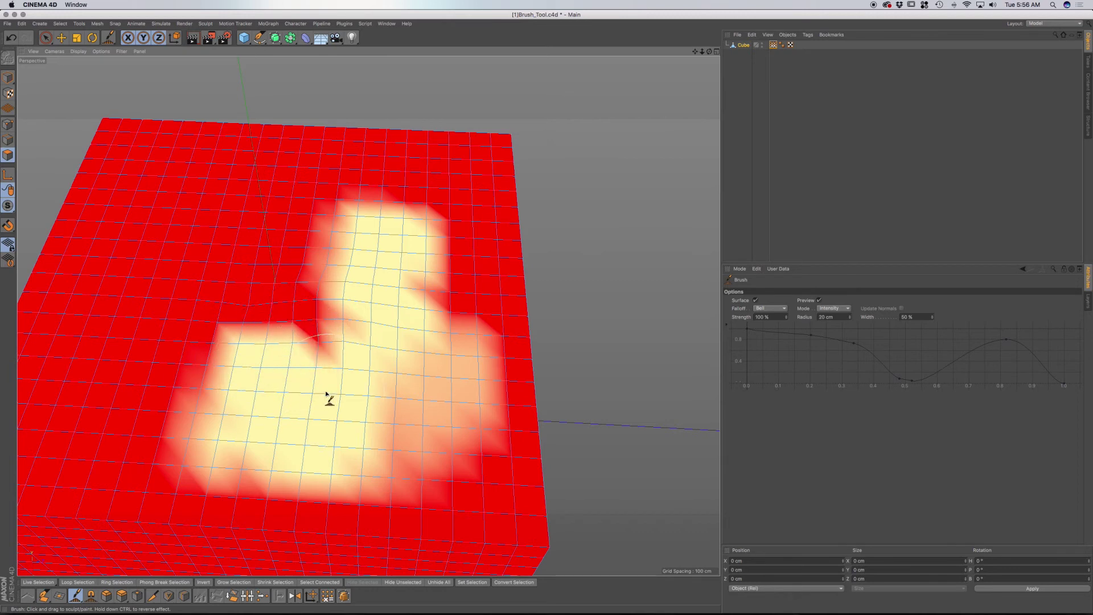
mouse_move(364, 399)
left_mouse_down()
mouse_move(403, 446)
mouse_move(447, 450)
mouse_move(476, 468)
mouse_move(485, 401)
mouse_move(460, 357)
mouse_move(436, 393)
left_mouse_up()
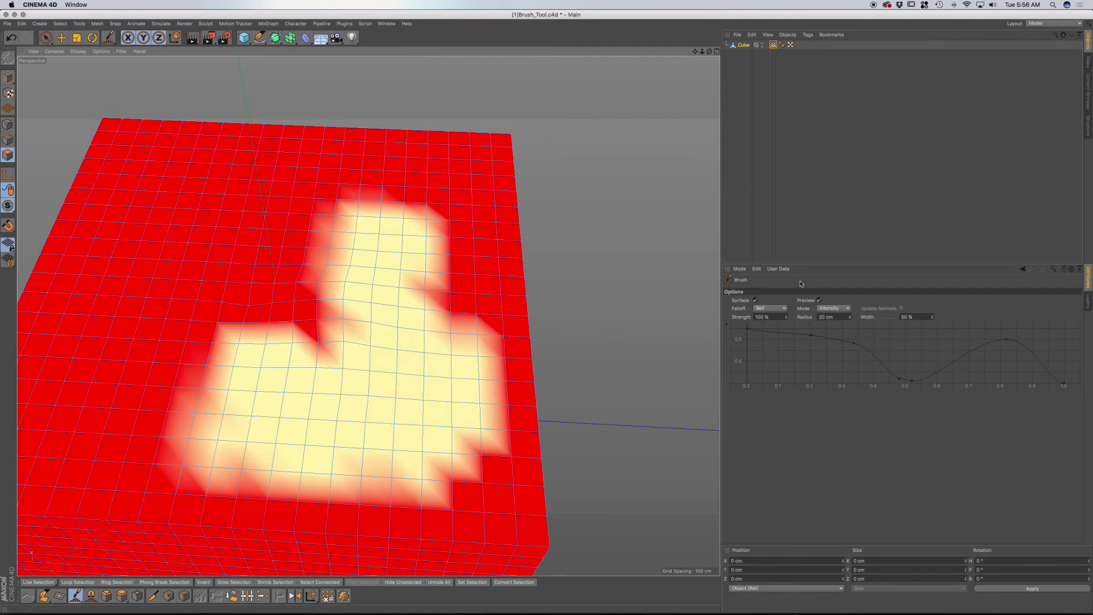
Keep Intensity as the brush mode and select the Cube object
left_click(834, 309)
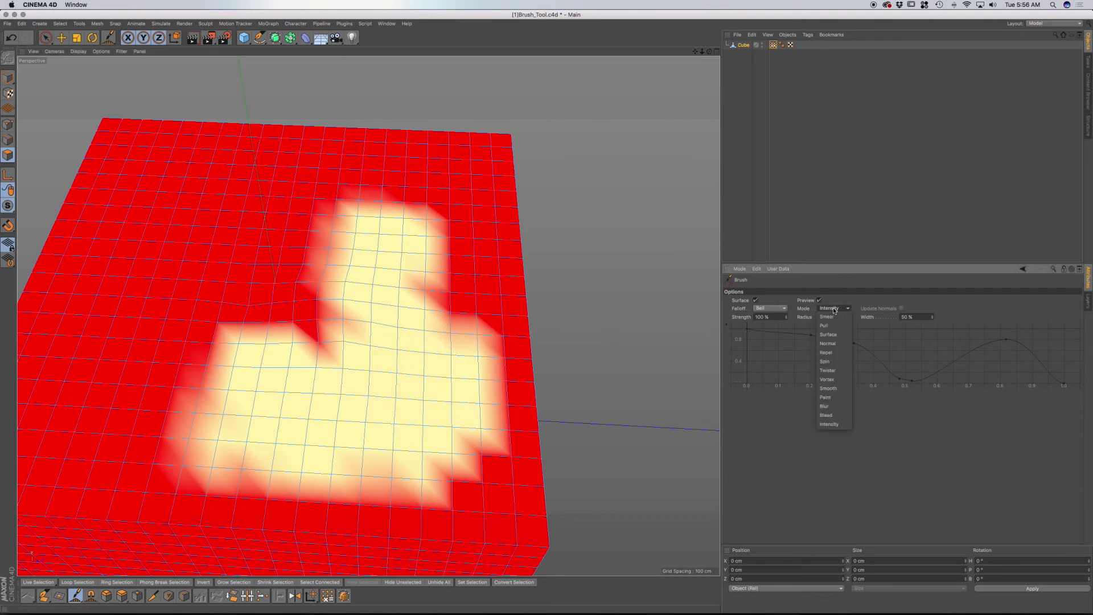
left_click(837, 310)
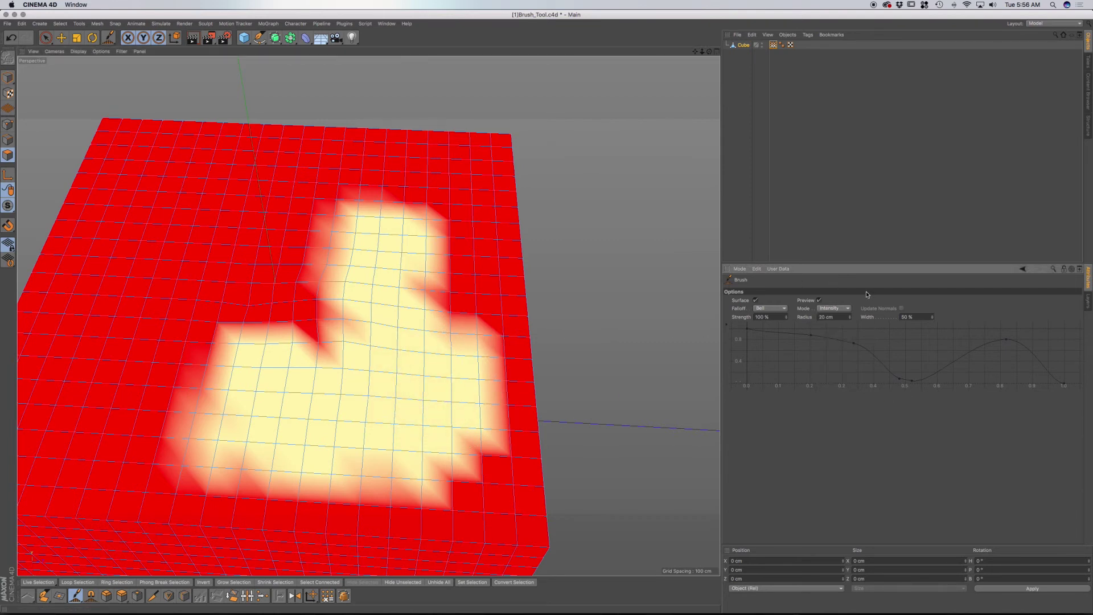
left_click(745, 45)
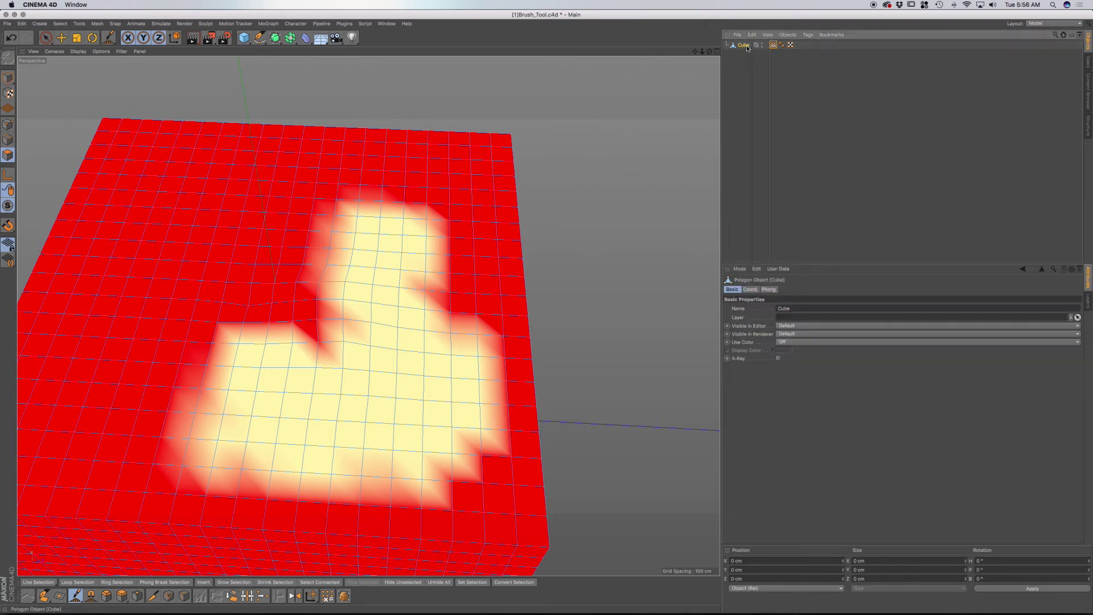
Add a Bend deformer, parent it under Cube, and fit it to the cube's size
left_click(306, 38)
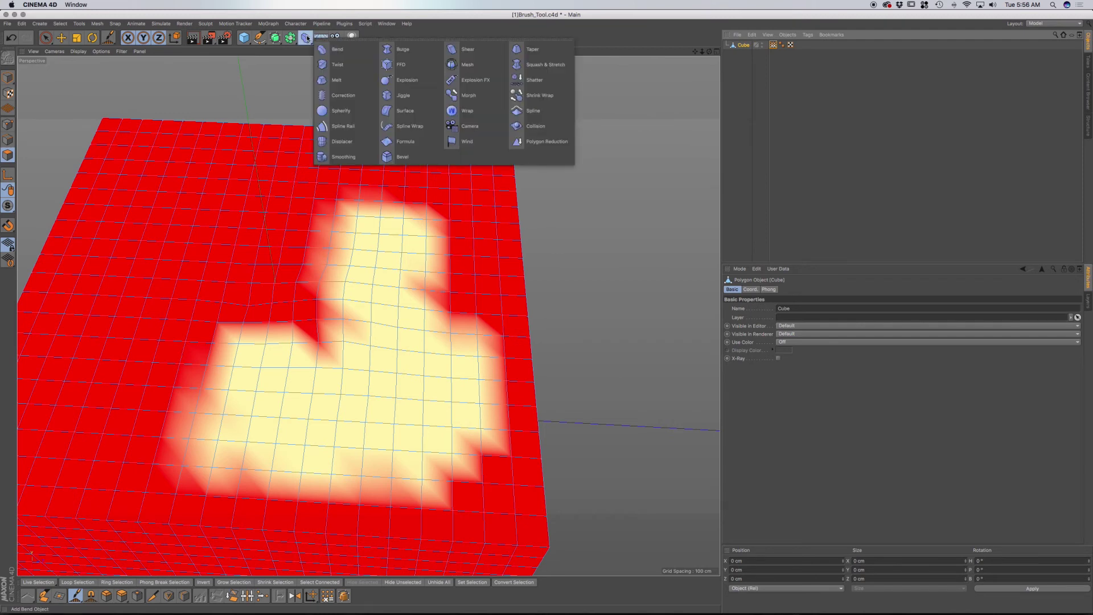
left_click(342, 53)
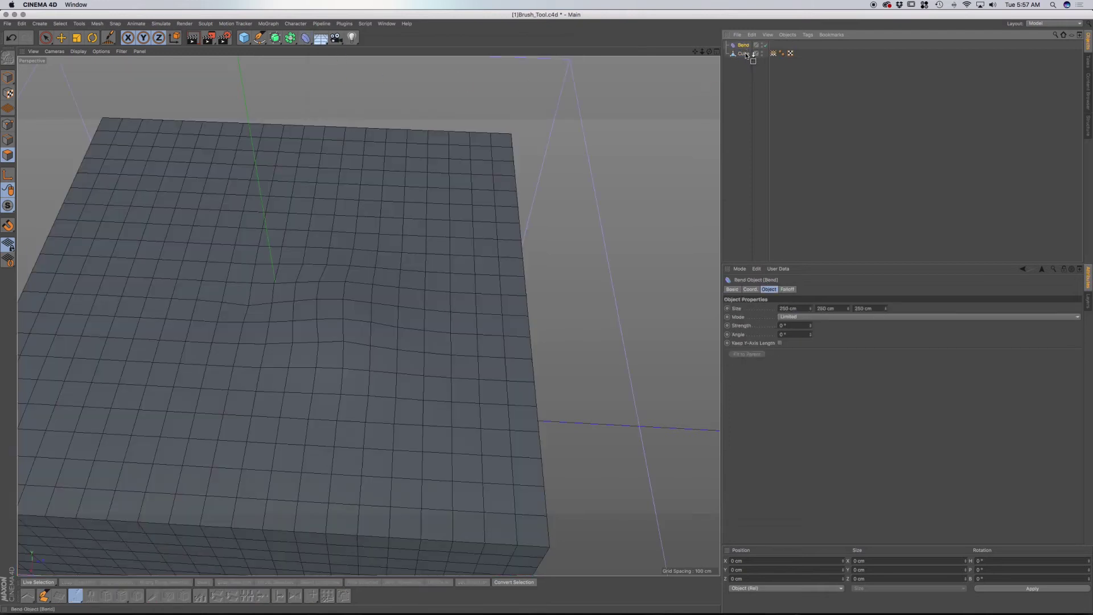
left_click_drag(746, 55, 747, 55)
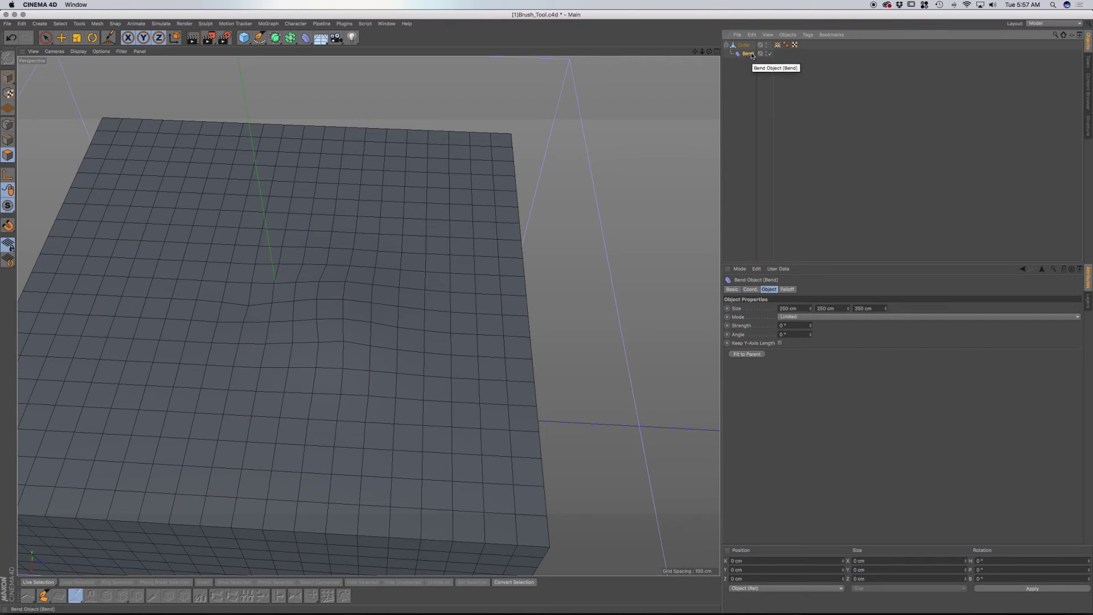
left_click(756, 354)
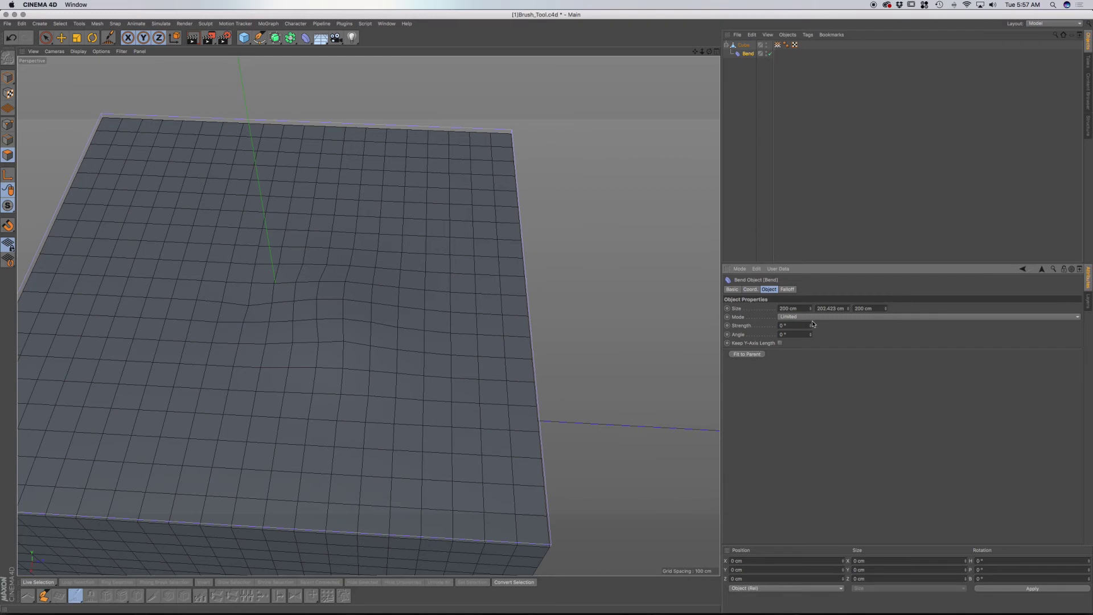
Test a higher Bend strength, then undo it back to 0°
mouse_move(811, 326)
left_mouse_down()
mouse_move(811, 298)
mouse_move(811, 325)
left_mouse_up()
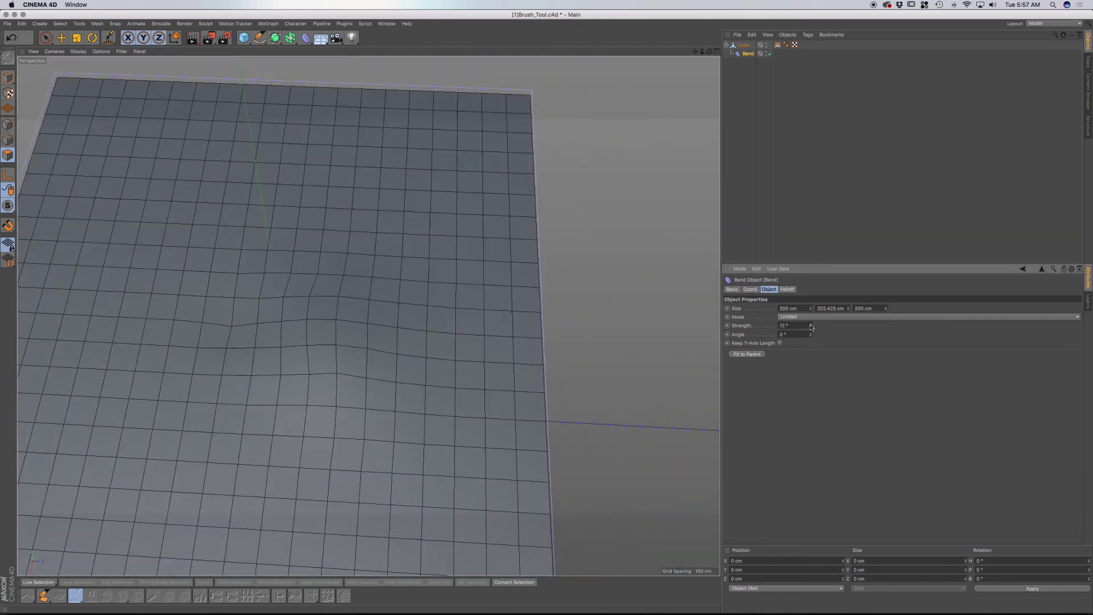
key("super+z")
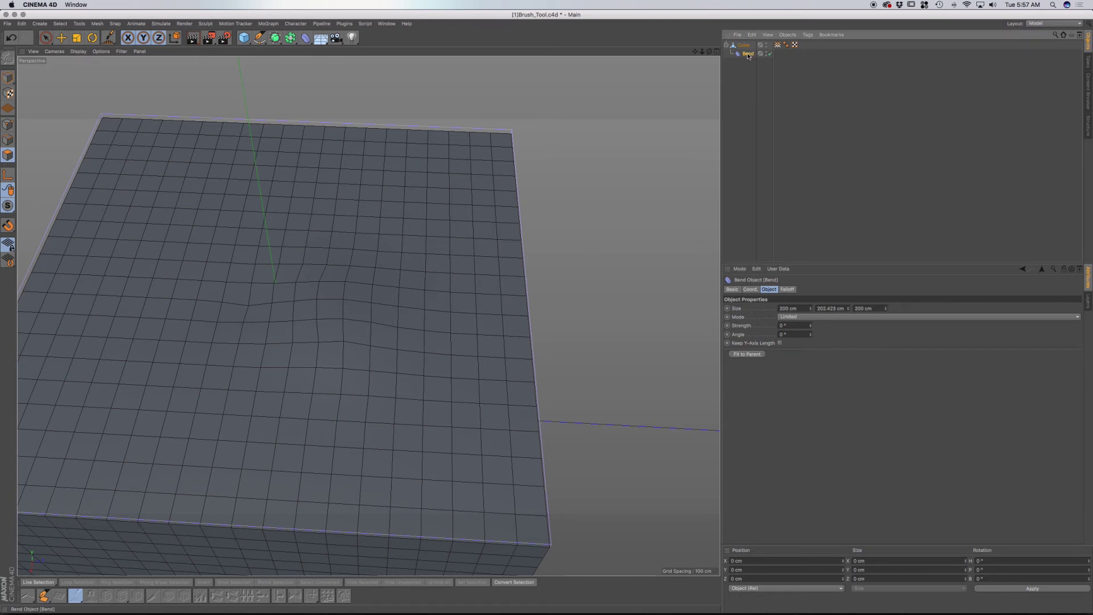
right_click(748, 55)
Add a Restriction tag to Bend and assign the cube's Vertex Map to it
mouse_move(758, 60)
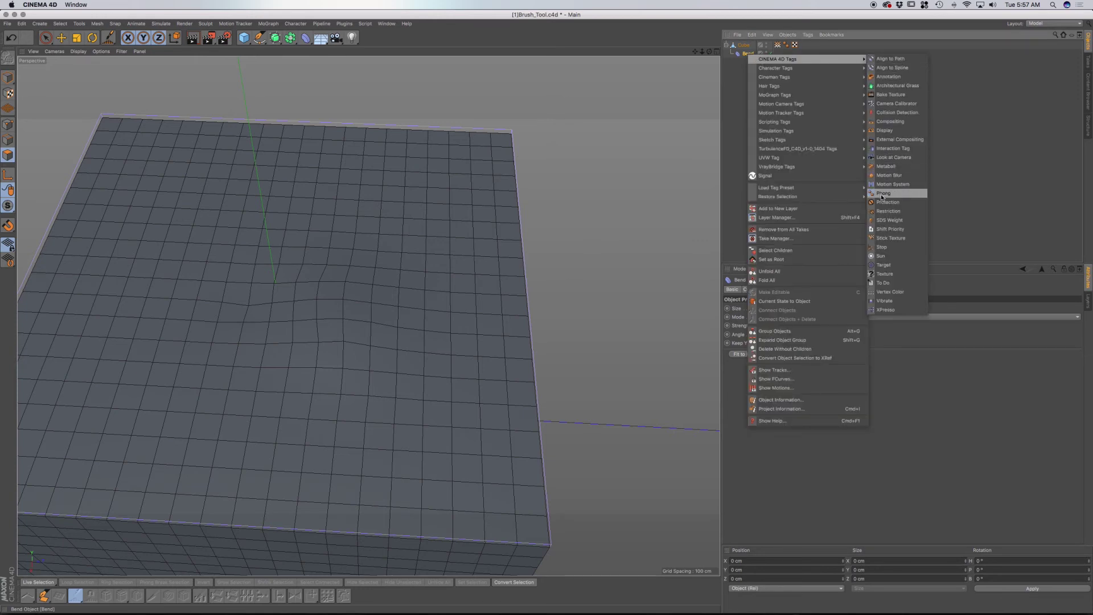
left_click(880, 212)
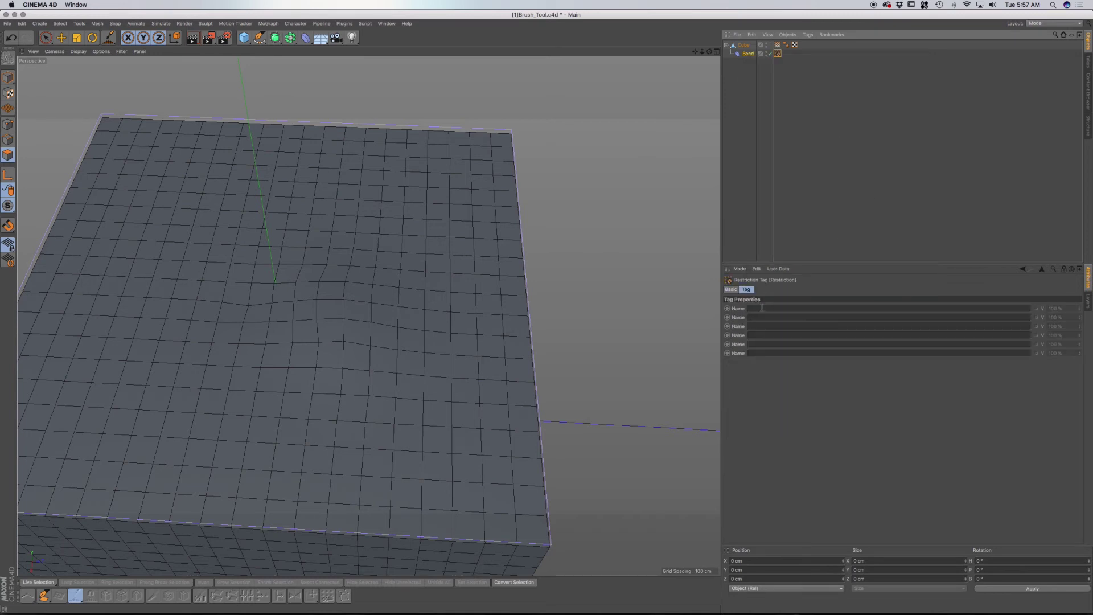
left_click_drag(777, 45, 782, 122)
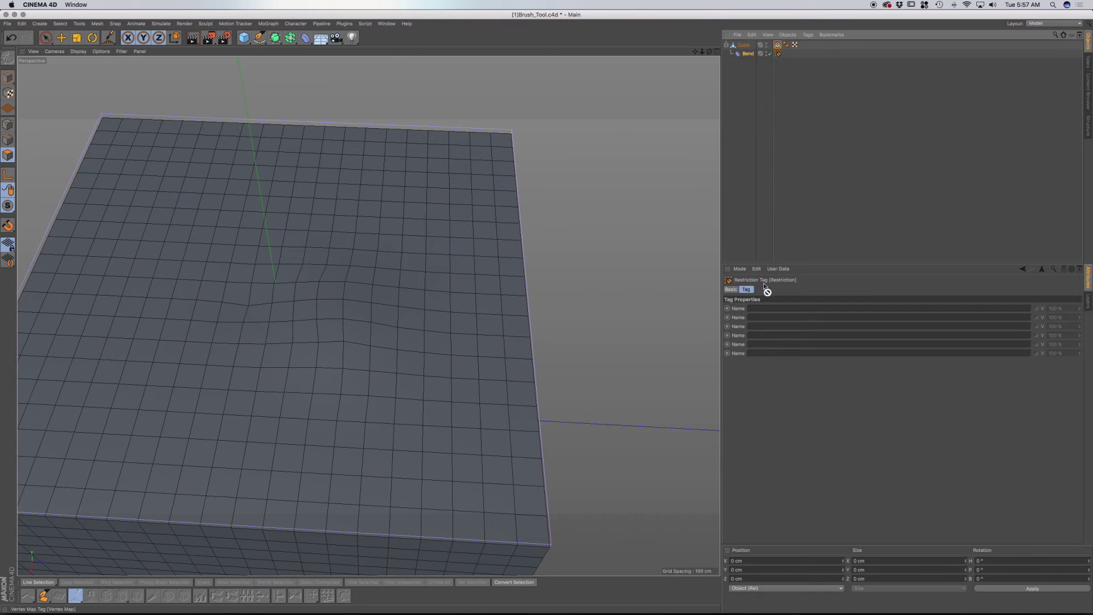
Raise Bend strength to 46° and orbit below to confirm only the painted region curls
left_click(748, 53)
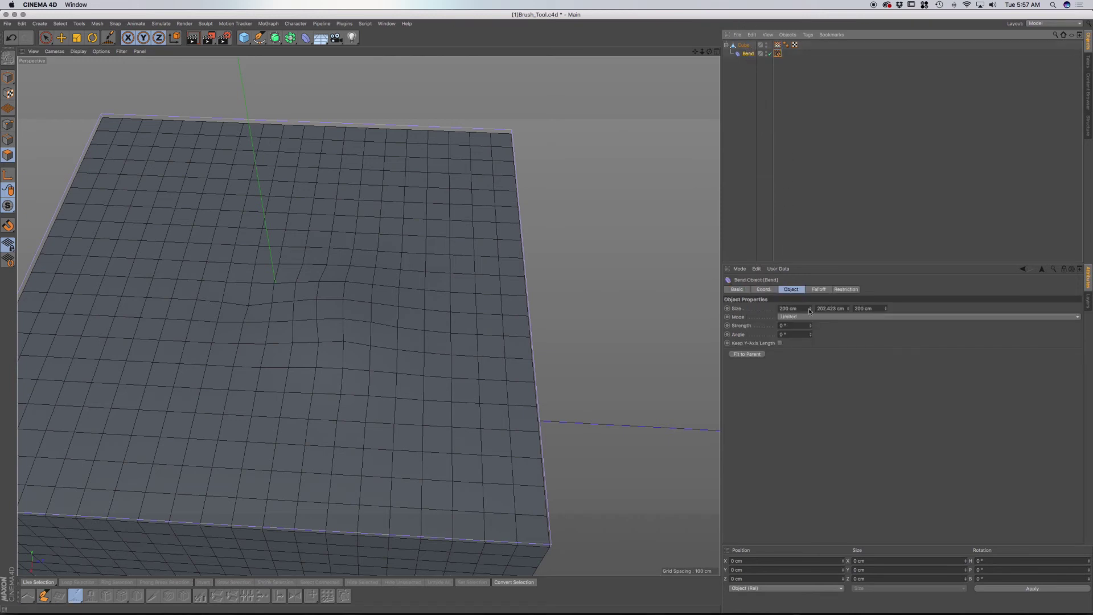
left_click_drag(811, 327, 863, 324)
scroll(409, 323, "down", 5)
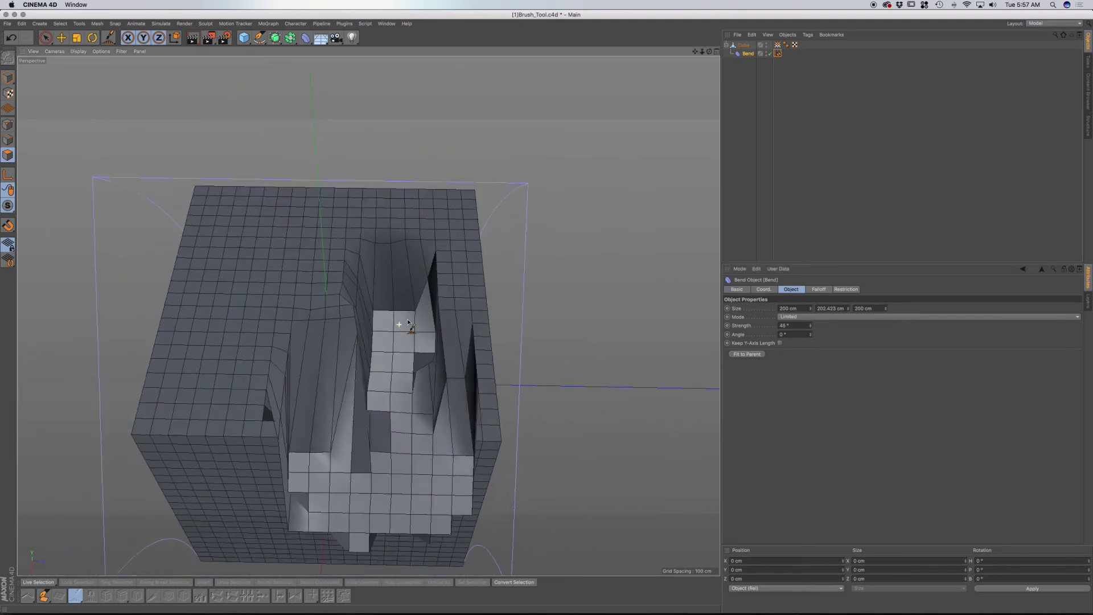
left_click_drag(408, 323, 515, 276, "alt")
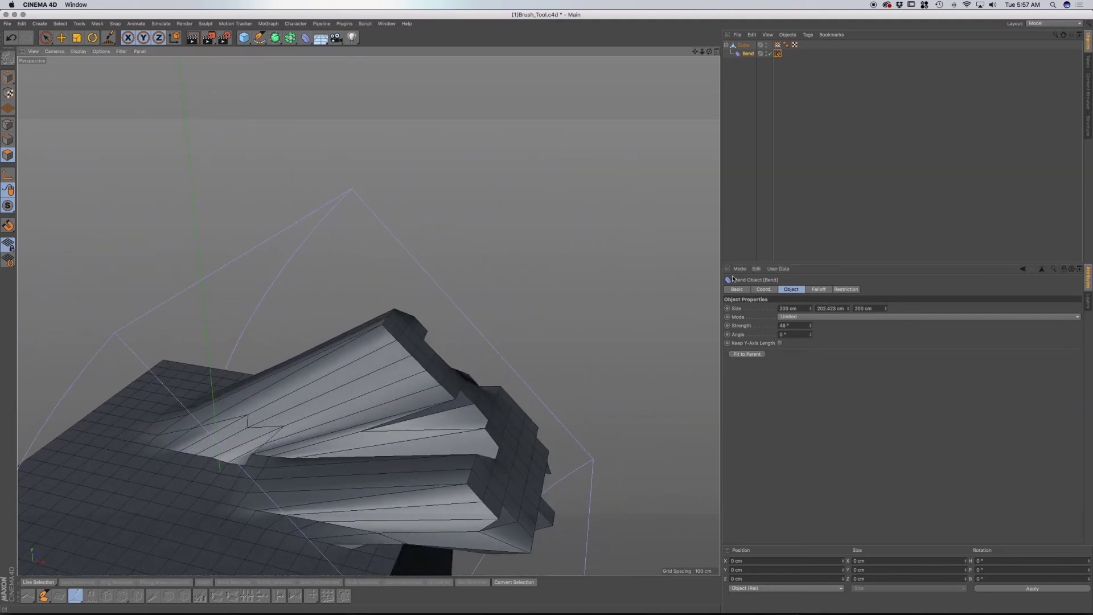
left_click(777, 45)
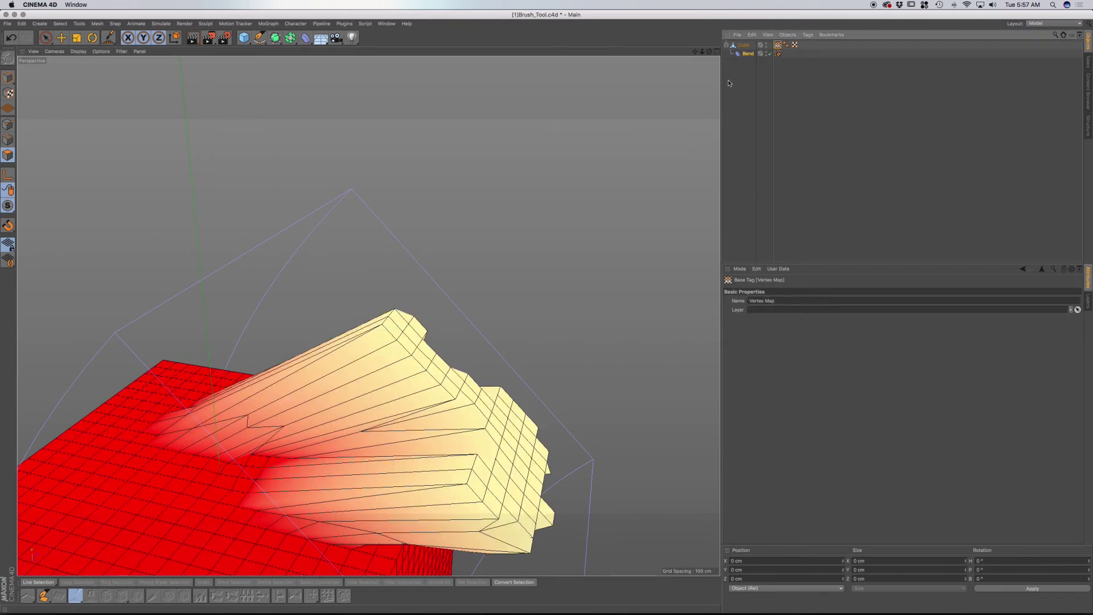
key("b")
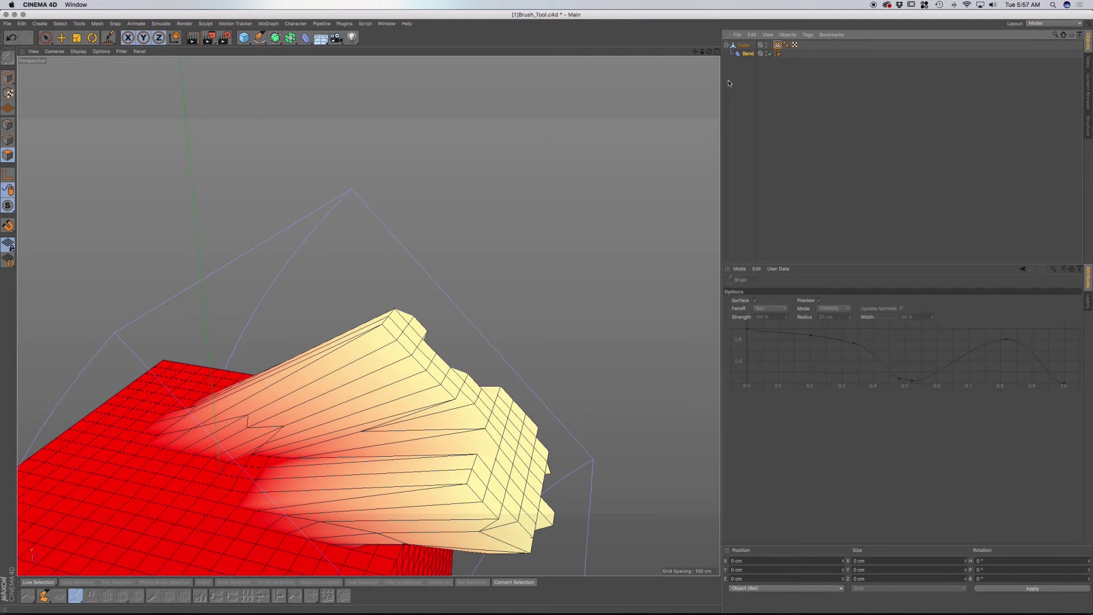
With the Cube's brush in Blur mode, feather the painted patch edges across the cube top
left_click(748, 47)
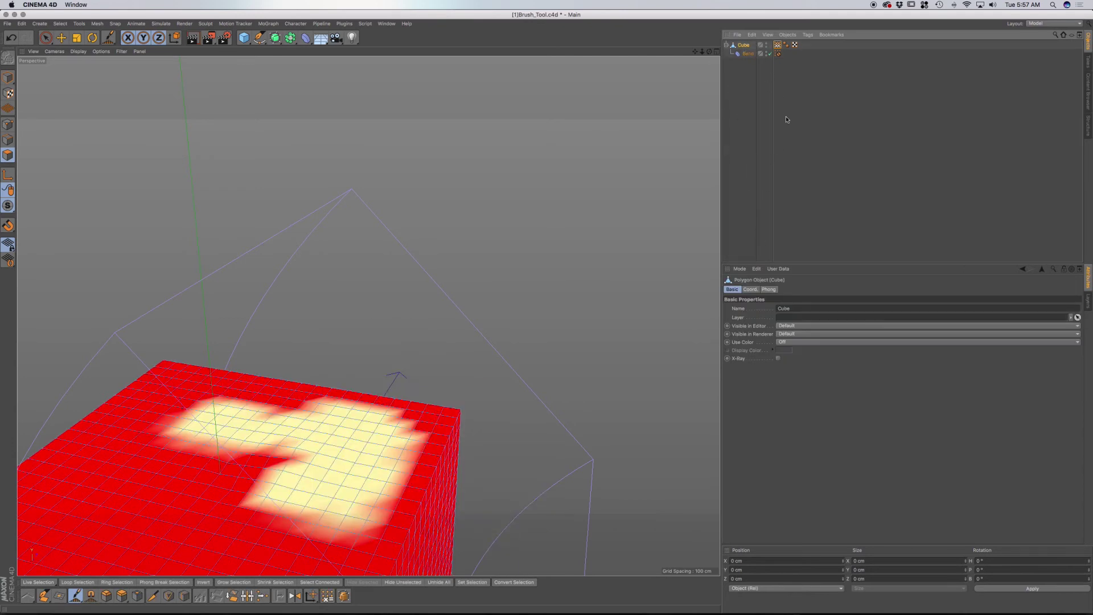
key("b")
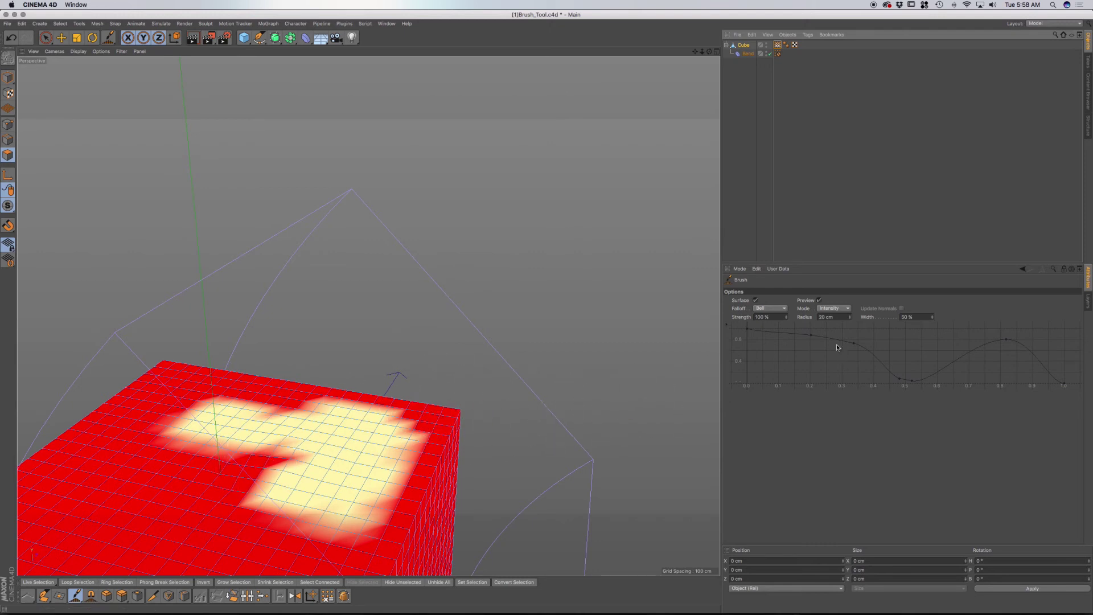
left_click(833, 311)
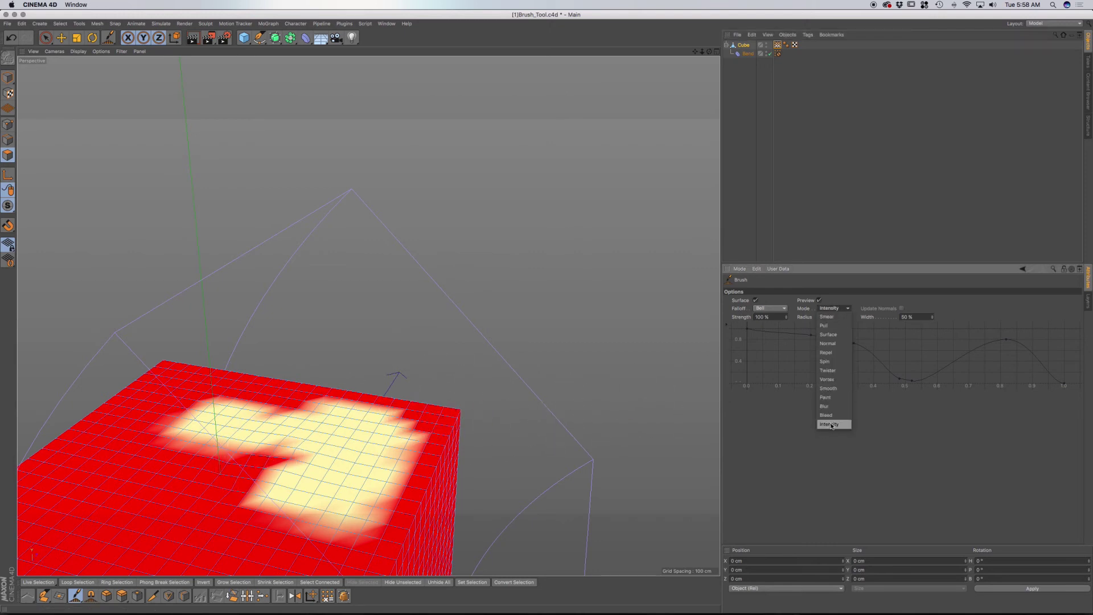
left_click(826, 415)
left_click(837, 310)
left_click(825, 406)
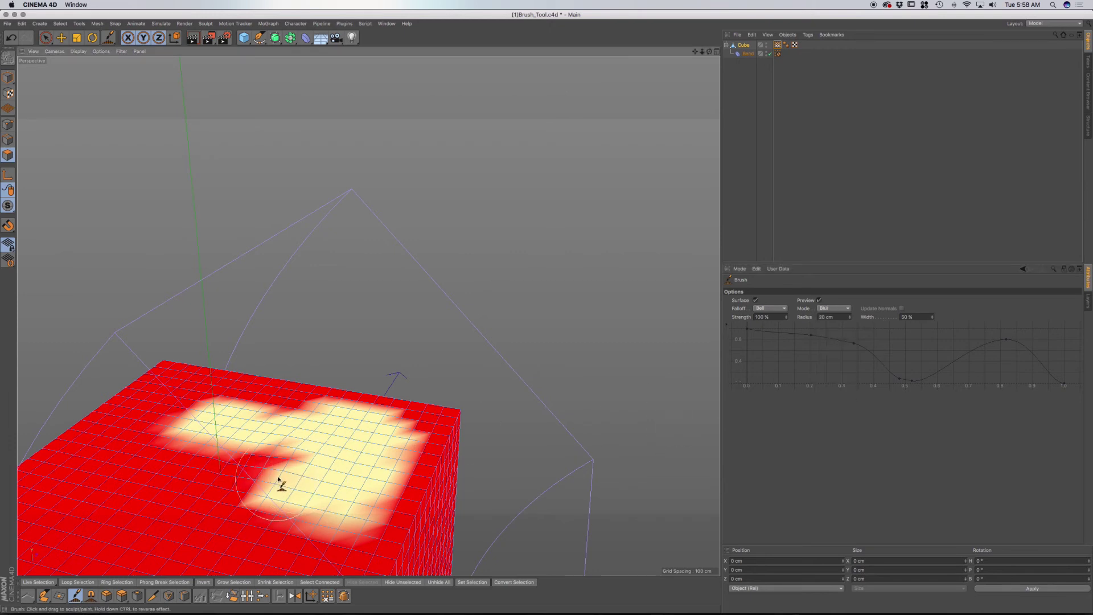
mouse_move(279, 480)
left_mouse_down()
mouse_move(256, 487)
mouse_move(344, 515)
mouse_move(366, 507)
mouse_move(289, 518)
mouse_move(264, 498)
mouse_move(253, 460)
mouse_move(163, 437)
mouse_move(359, 496)
mouse_move(245, 469)
mouse_move(191, 434)
mouse_move(237, 419)
mouse_move(215, 415)
mouse_move(263, 452)
mouse_move(376, 488)
mouse_move(408, 452)
mouse_move(407, 422)
mouse_move(512, 416)
left_mouse_up()
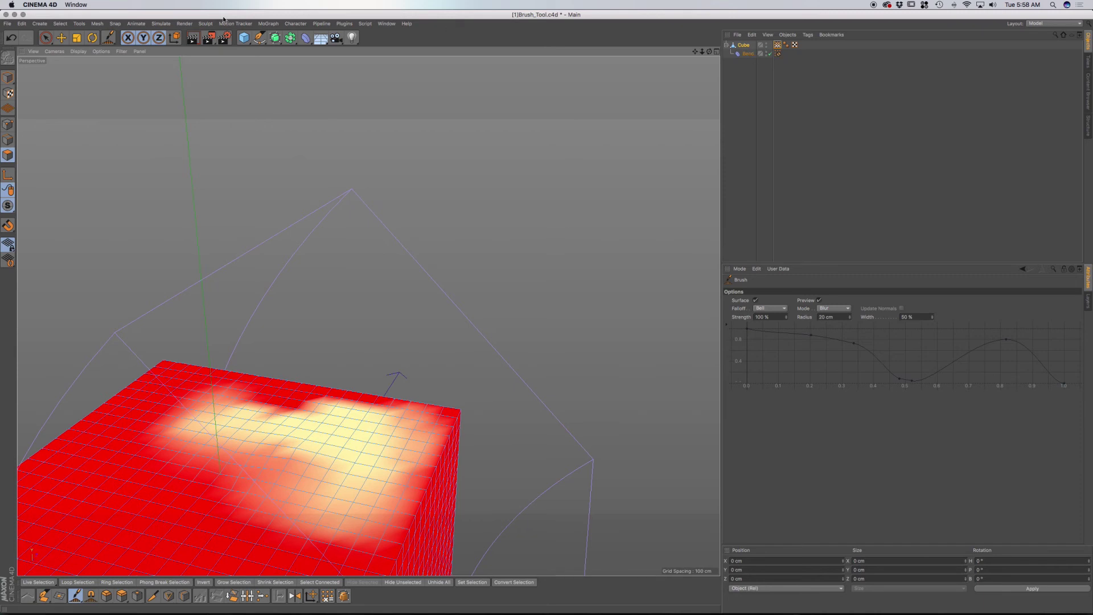
left_click(306, 37)
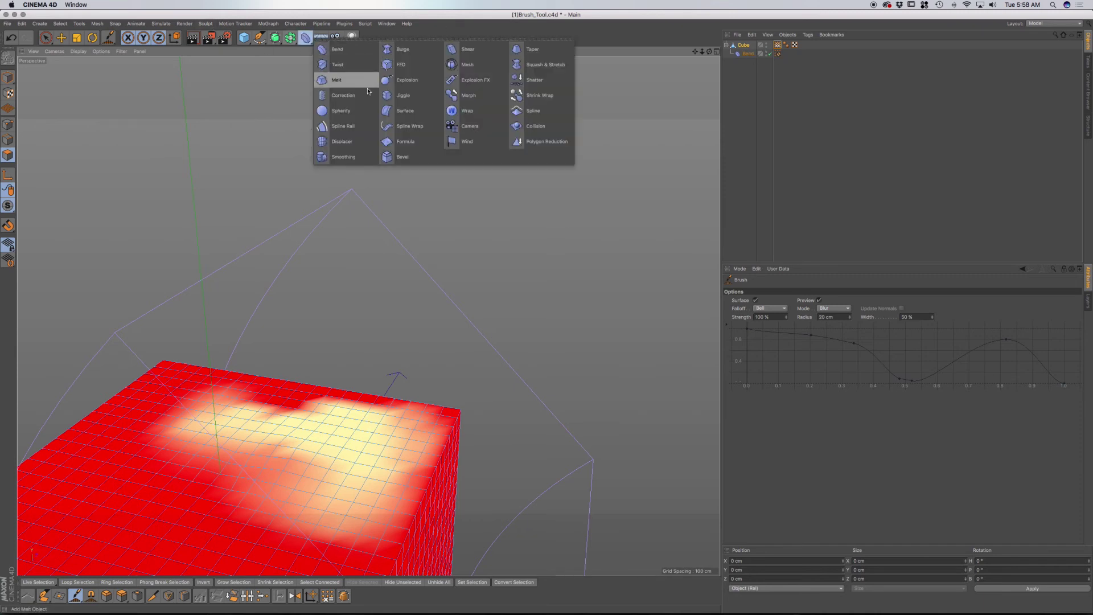
Add a Formula deformer under Cube and copy Bend's Restriction tag onto it
left_click(406, 141)
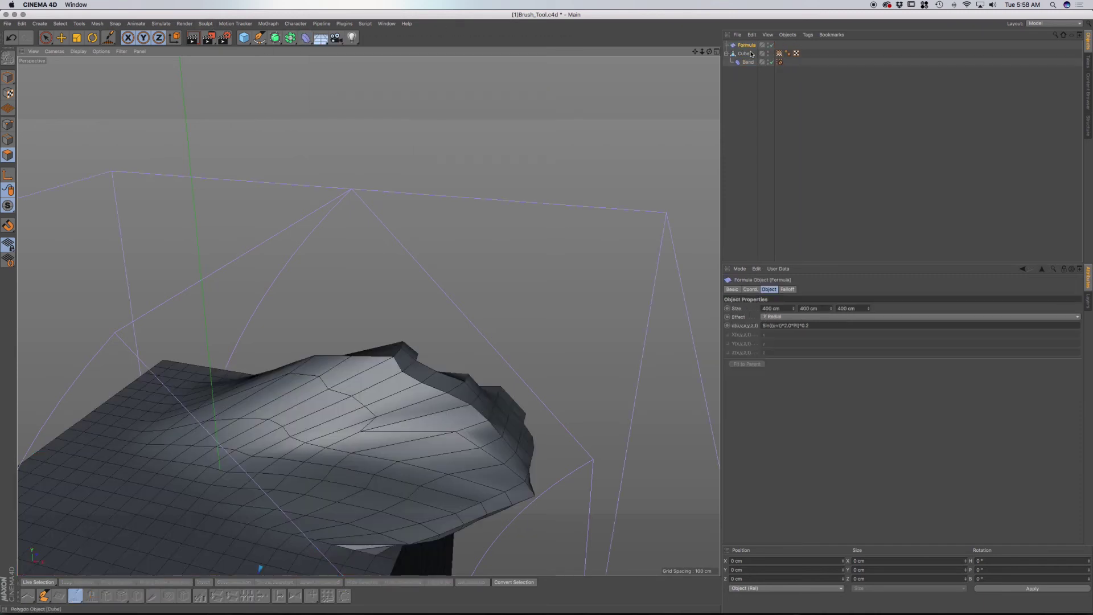
left_click_drag(750, 47, 751, 78)
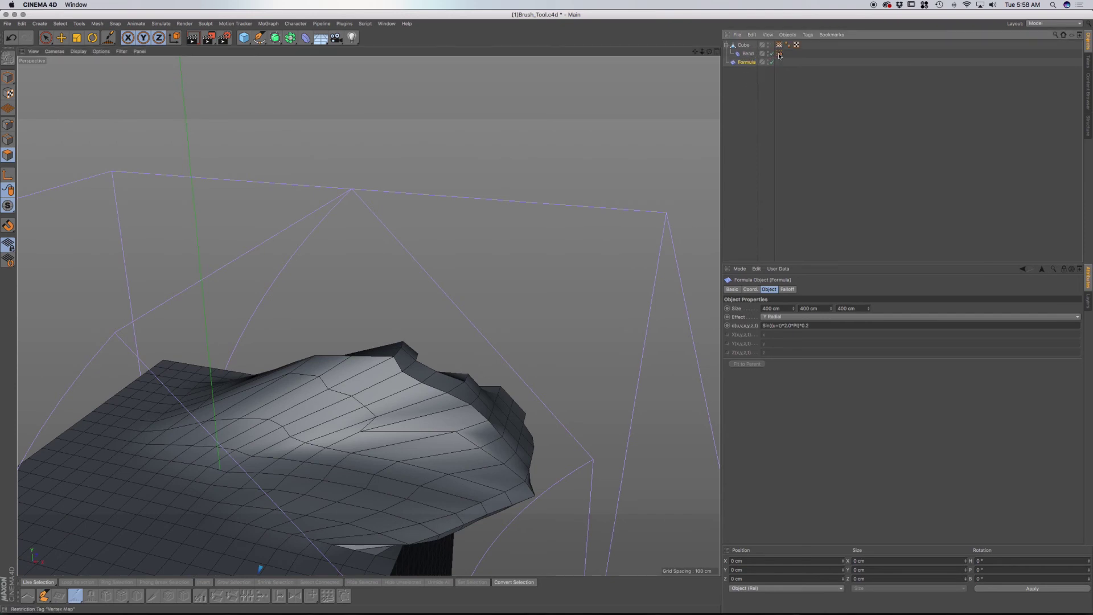
left_click_drag(780, 55, 746, 56)
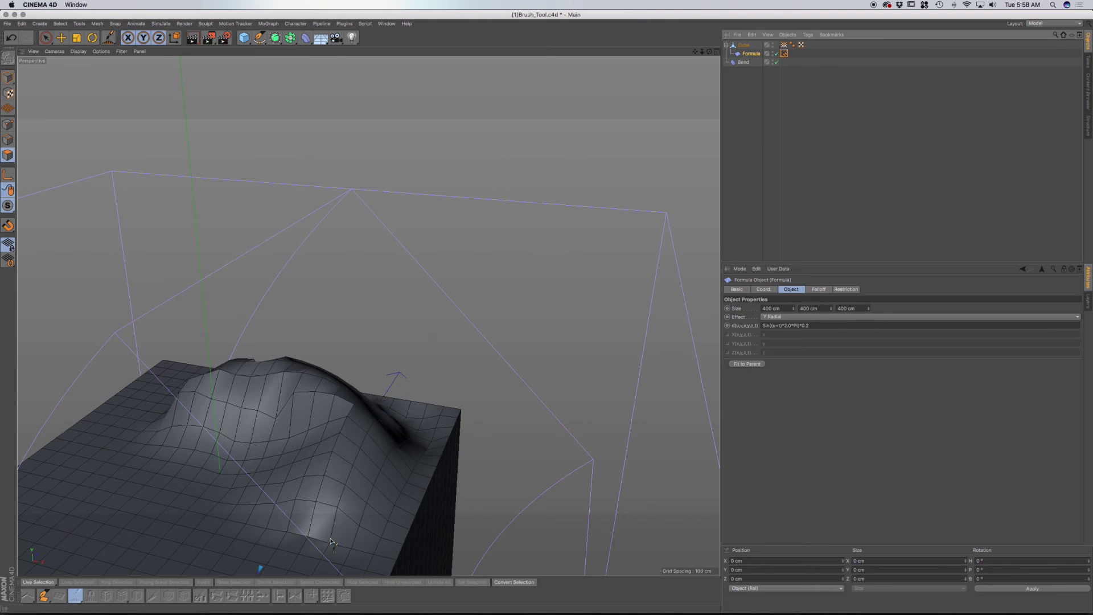
Switch to the Startup layout, play the animation, then undo back to the undeformed cube
left_click(1048, 25)
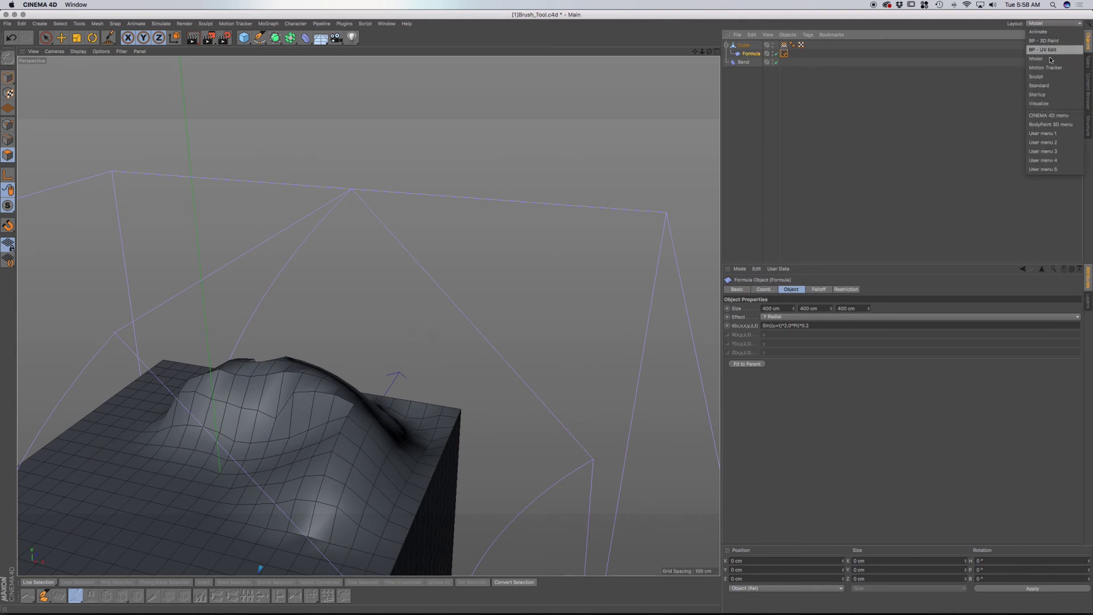
left_click(1043, 96)
left_click(554, 525)
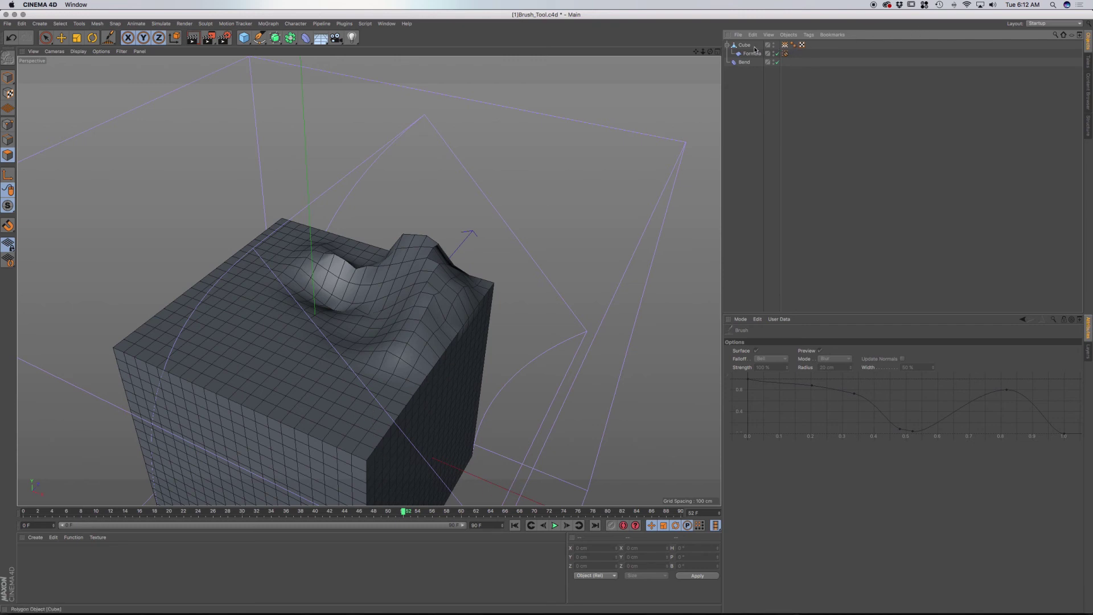
key("super+z")
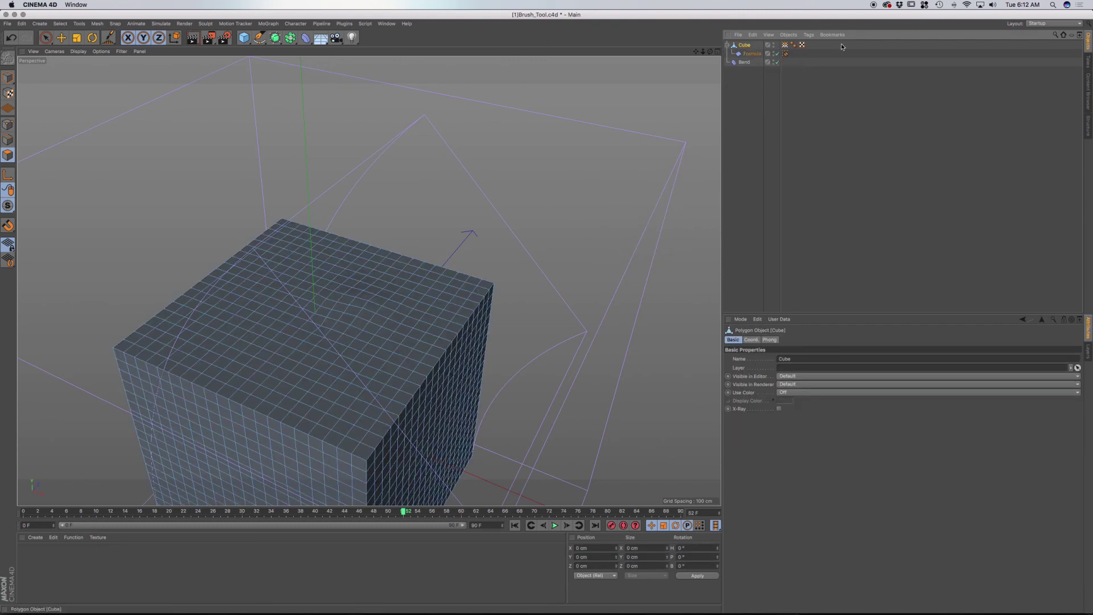
Disable the Formula deformer, move it below Bend, and select the Cube
left_click(778, 53)
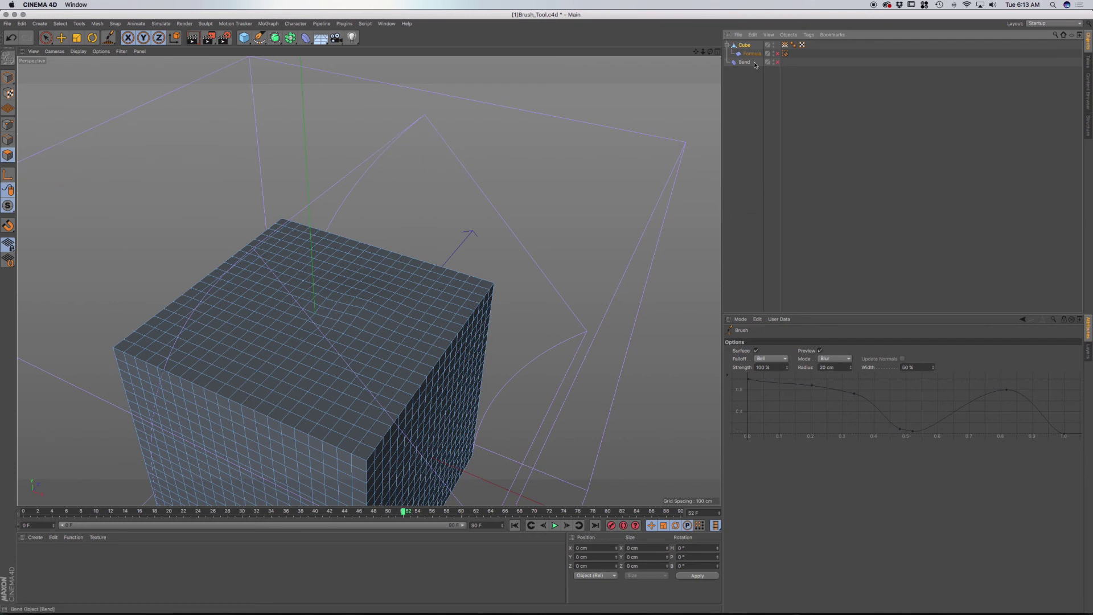
left_click_drag(751, 67, 749, 73)
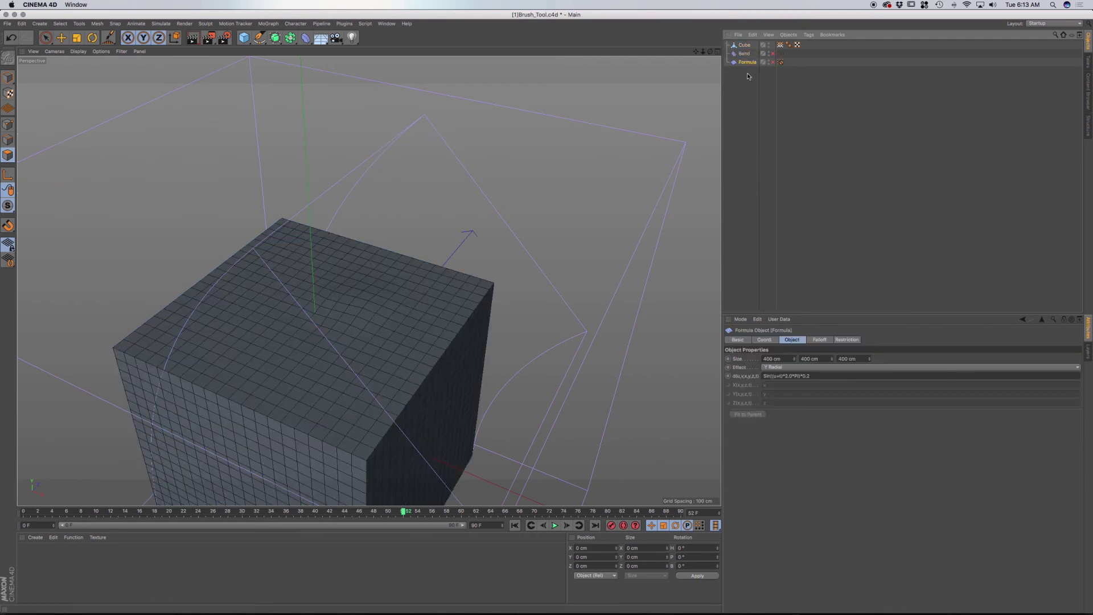
left_click(745, 45)
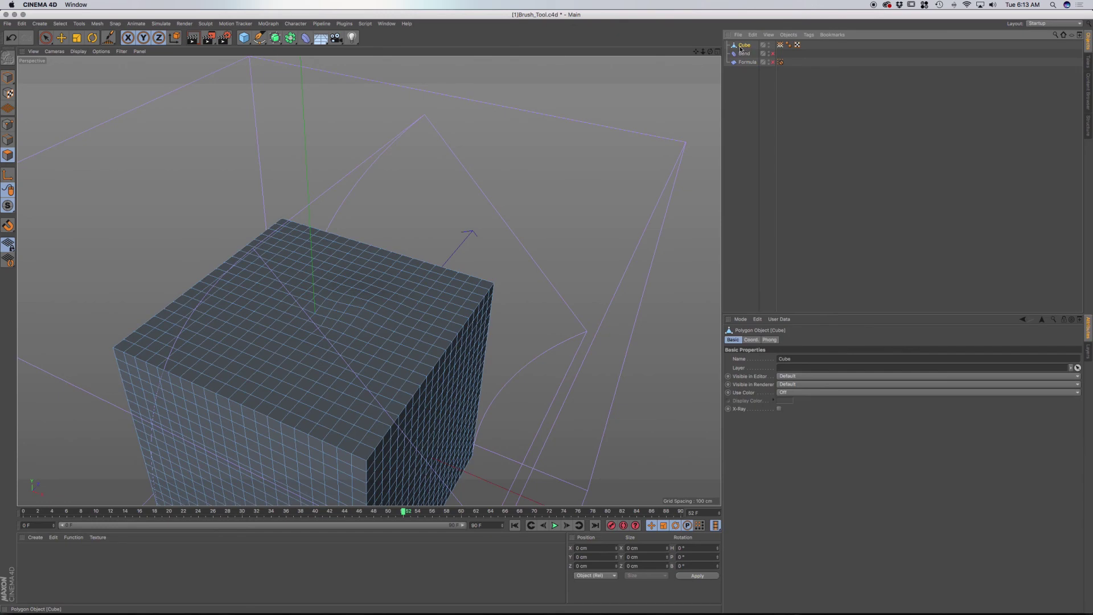
Orbit around the cube and switch back to the sculpting Brush tool
scroll(364, 326, "up", 5)
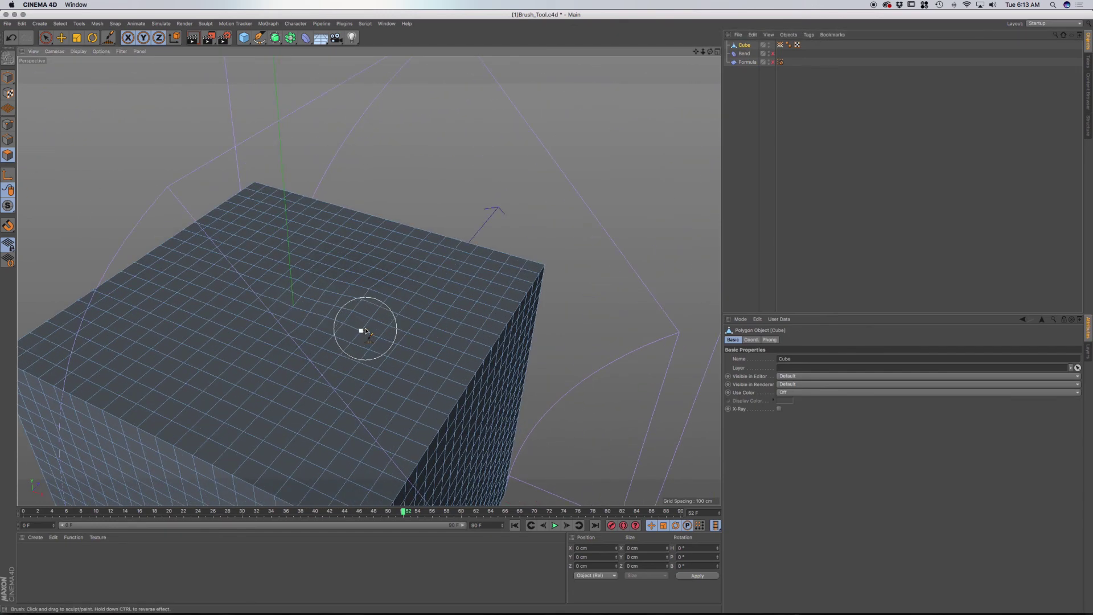
mouse_move(388, 322)
left_mouse_down("alt")
mouse_move(332, 361)
mouse_move(464, 303)
left_mouse_up("alt")
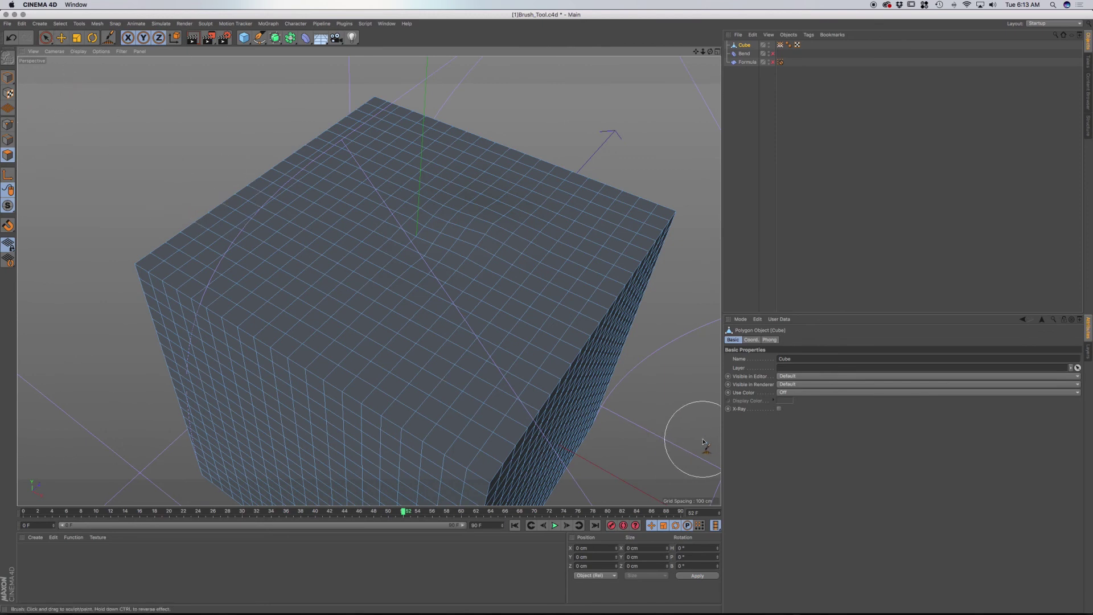
right_click(705, 442)
left_click(711, 444)
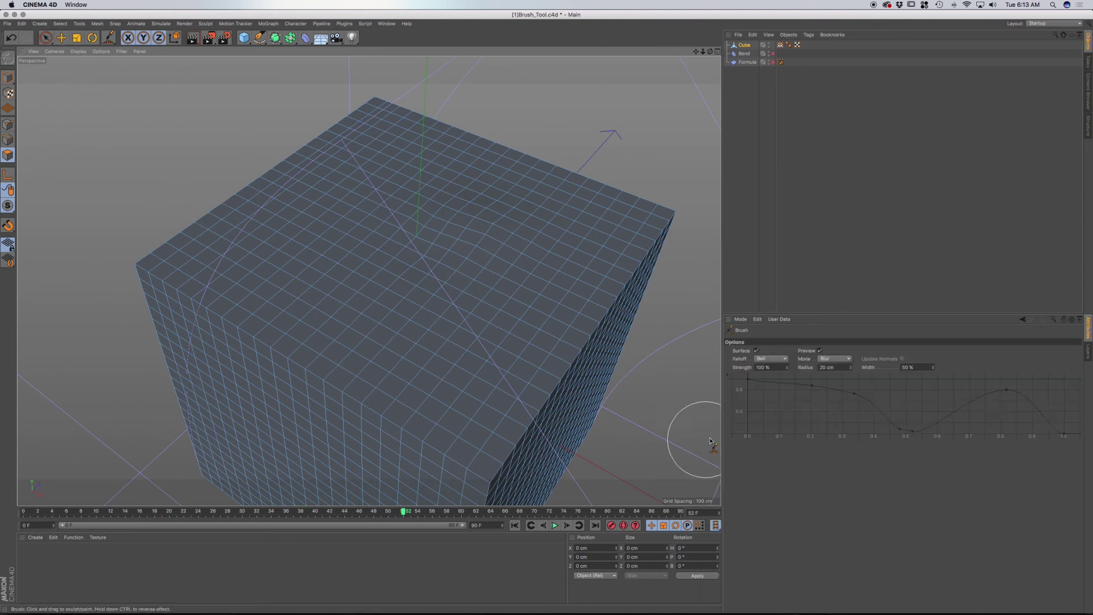
Switch the brush to Pull mode and pull a dent into the cube's top face
left_click(835, 359)
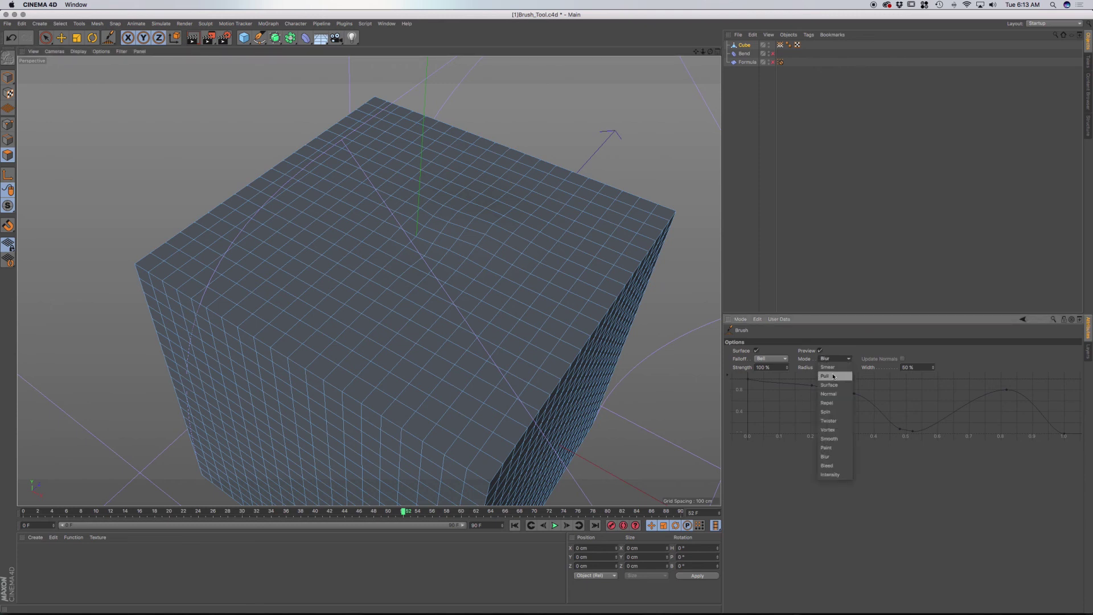
left_click(838, 377)
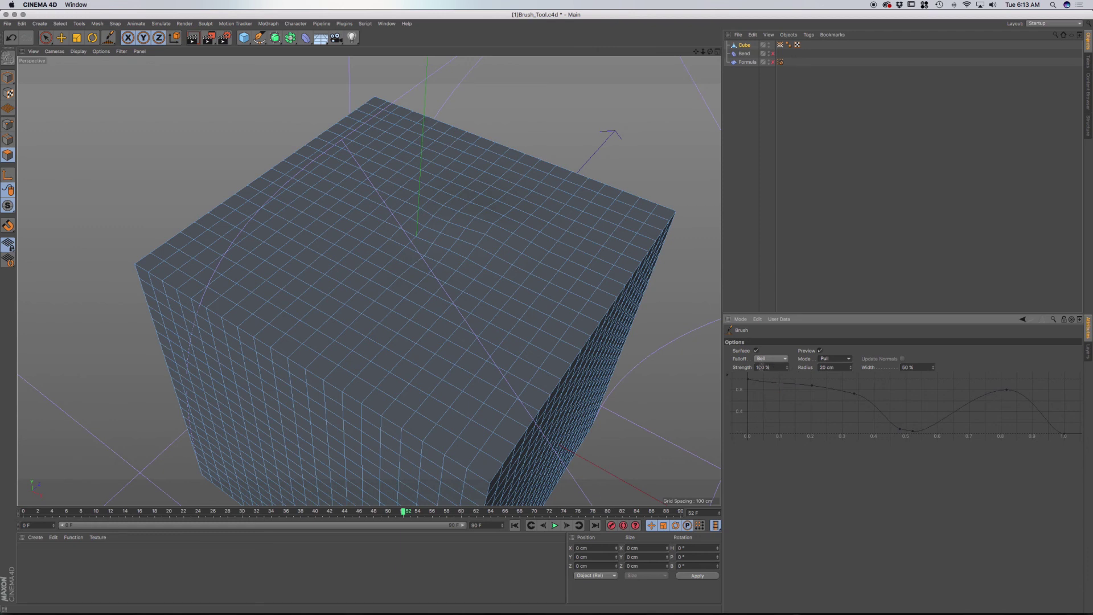
mouse_move(370, 327)
left_mouse_down()
mouse_move(343, 315)
mouse_move(347, 344)
mouse_move(321, 350)
mouse_move(391, 317)
left_mouse_up()
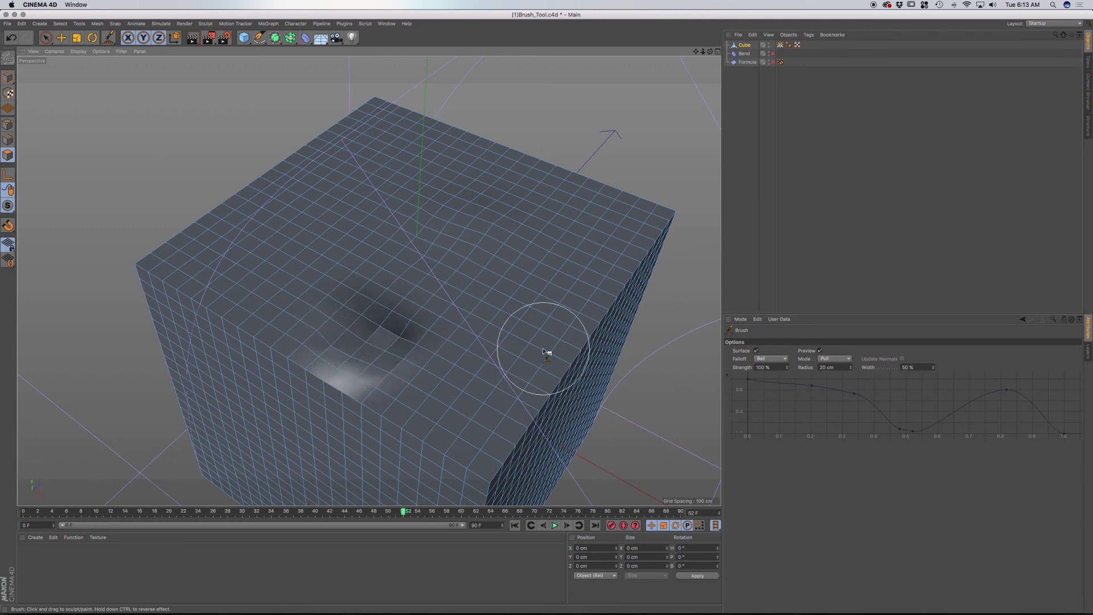
Set brush strength to 20% and pull further bumps and faint dents into the top
left_click(773, 367)
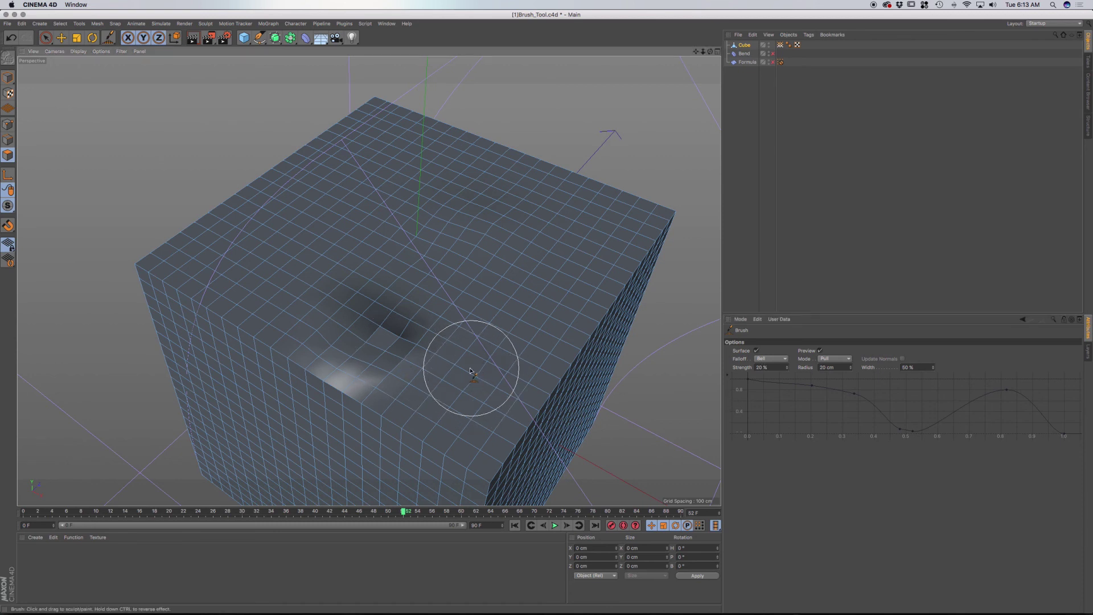
mouse_move(472, 366)
left_mouse_down()
mouse_move(481, 410)
mouse_move(481, 376)
left_mouse_up()
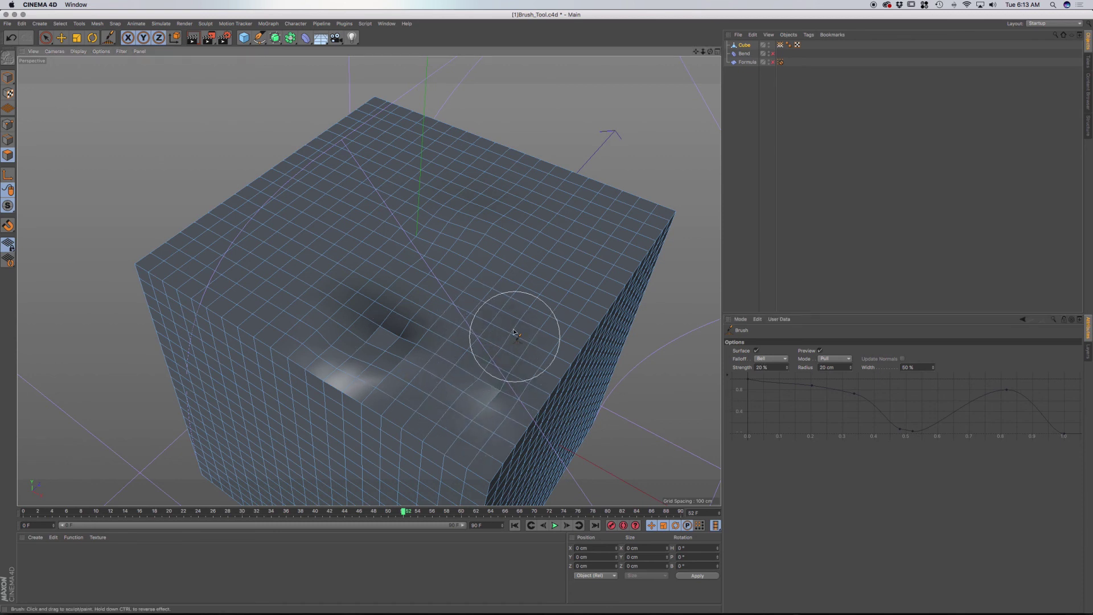
mouse_move(473, 306)
left_mouse_down()
mouse_move(497, 315)
mouse_move(498, 332)
mouse_move(518, 333)
mouse_move(509, 305)
mouse_move(454, 289)
left_mouse_up()
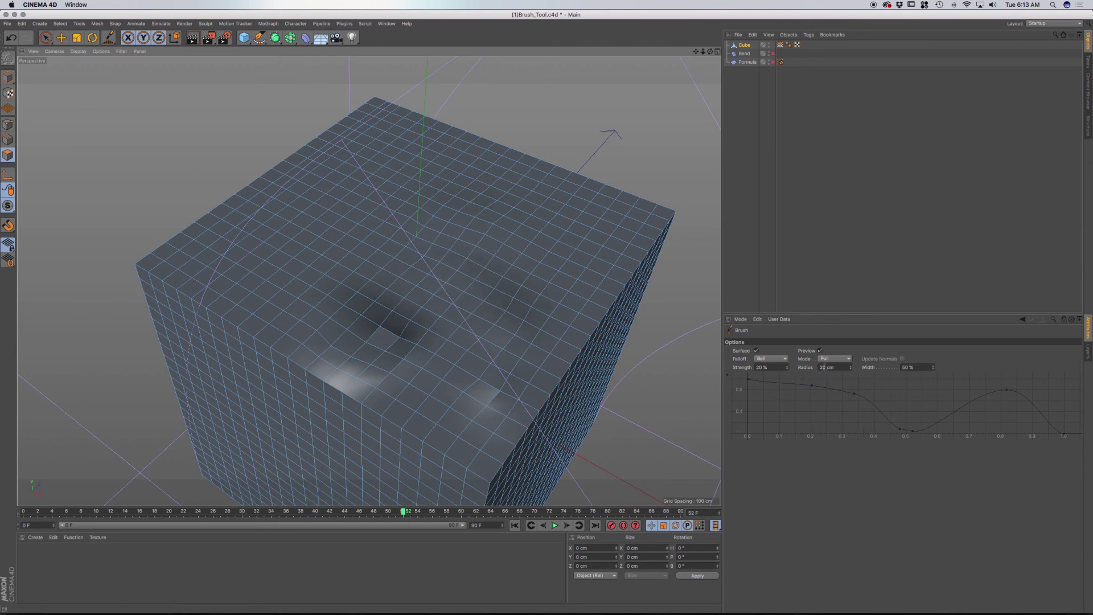
double_click(843, 367)
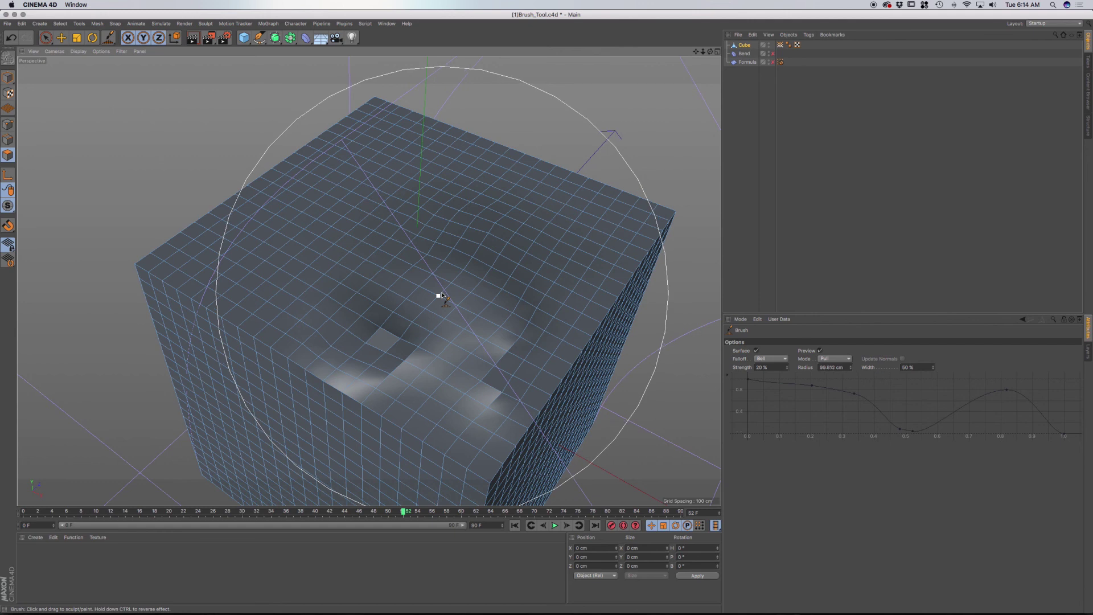
Resize the Pull brush to 20 cm radius and 71% width, carving deeper curved dents into the top
middle_click_drag(442, 296, 442, 295)
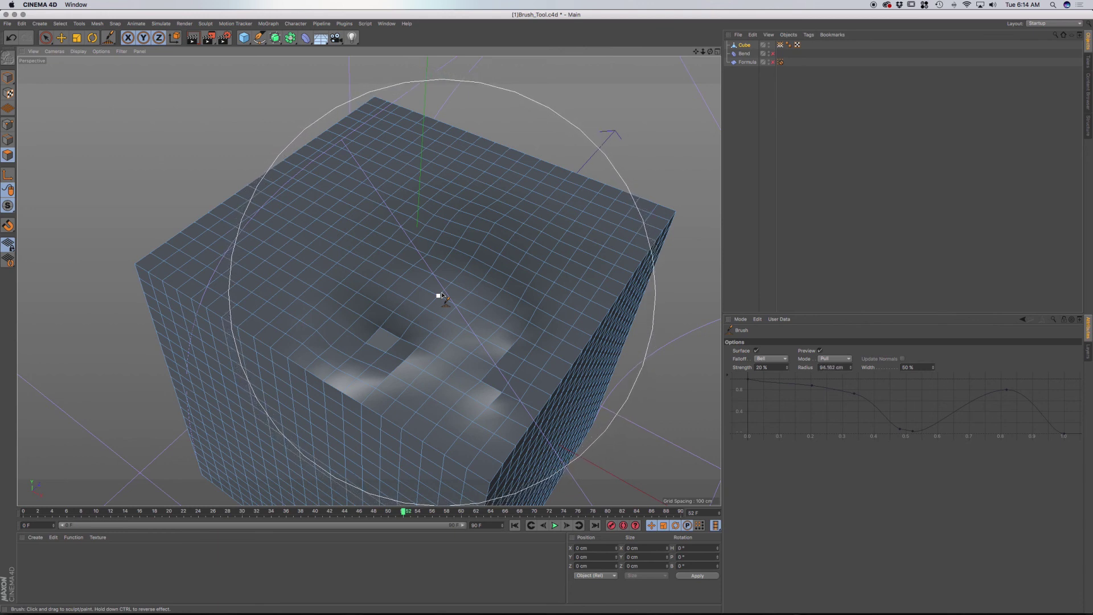
left_click(821, 367)
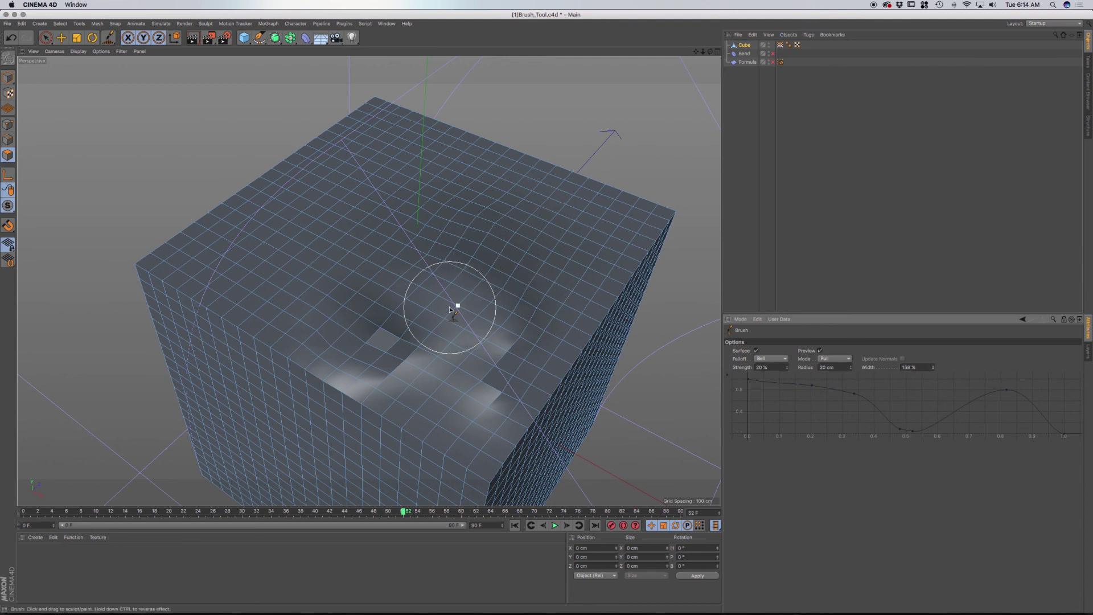
mouse_move(478, 264)
left_mouse_down()
mouse_move(521, 275)
mouse_move(454, 249)
mouse_move(505, 255)
mouse_move(474, 242)
mouse_move(495, 252)
mouse_move(486, 242)
mouse_move(496, 293)
mouse_move(490, 246)
left_mouse_up()
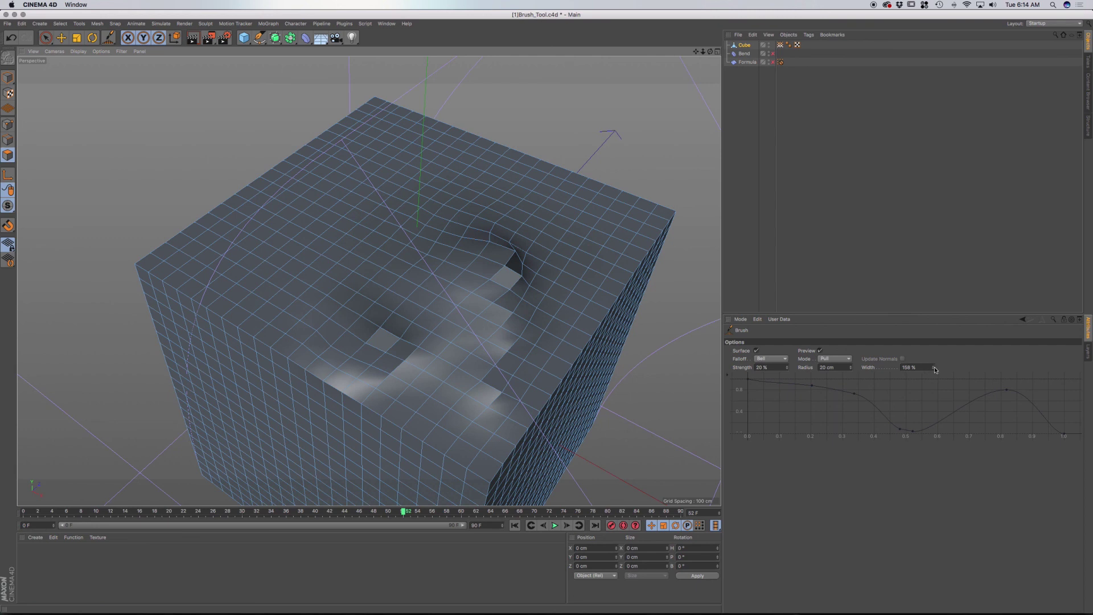
left_click_drag(934, 370, 935, 376)
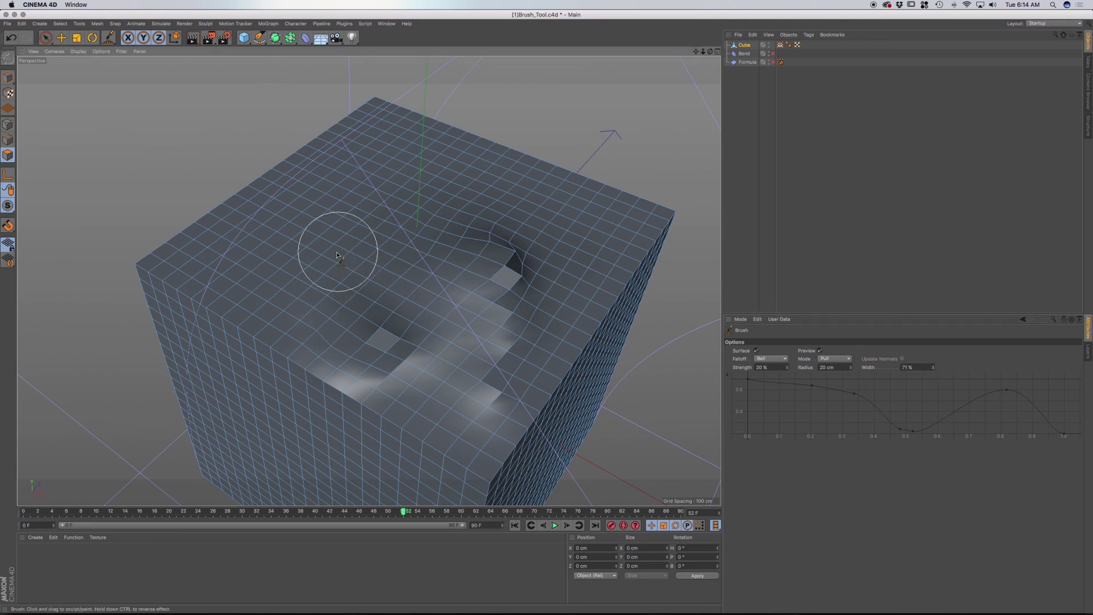
left_click_drag(344, 261, 359, 278)
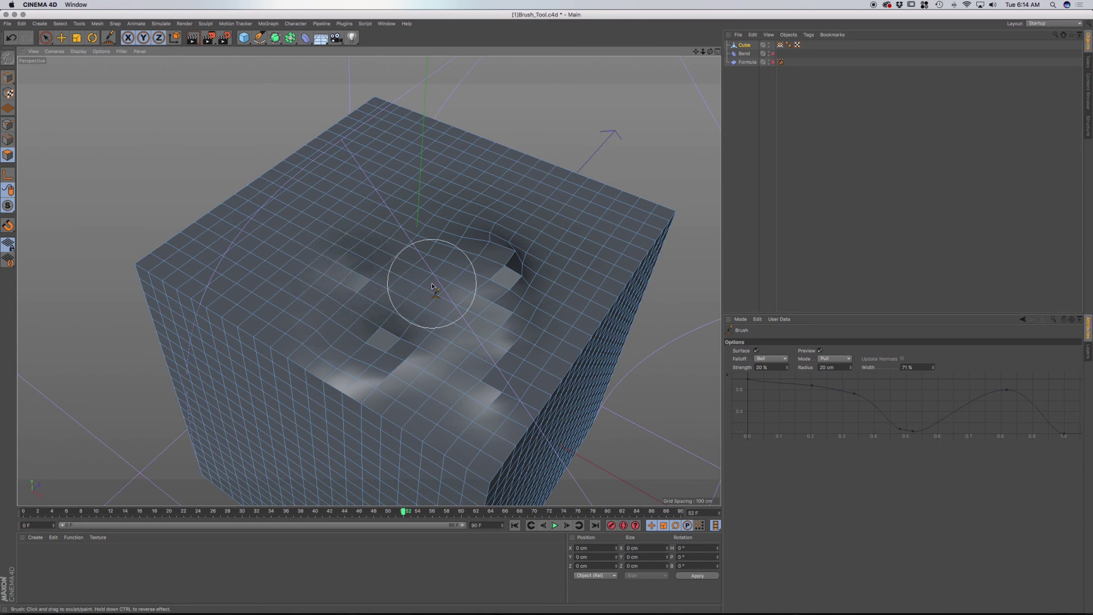